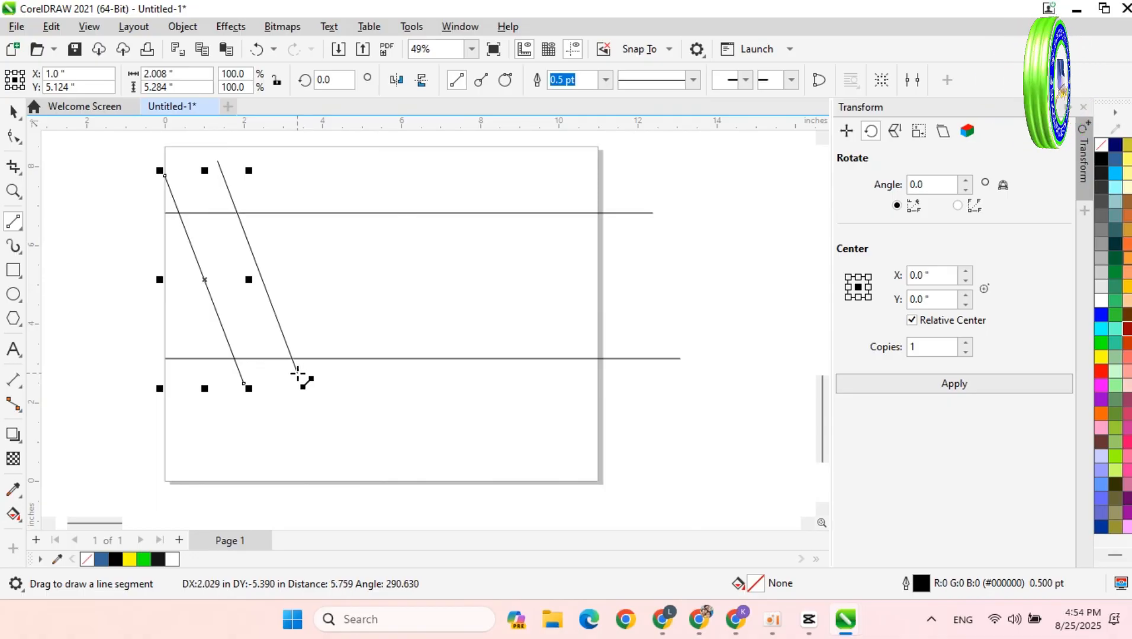
Step: Delete the extra slanted line and duplicate the remaining slanted line about 1.5 inches to its right
{"action": "key", "text": "Delete"}
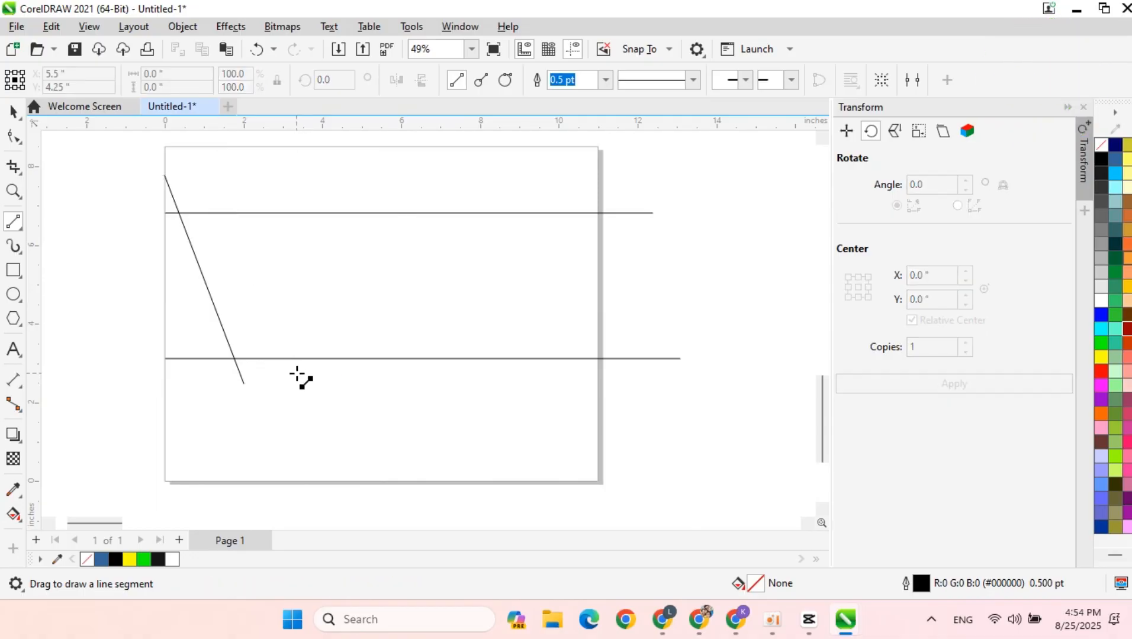
{"action": "left_click", "coordinate": [12, 115]}
{"action": "left_click", "coordinate": [199, 268]}
{"action": "left_click_drag", "start_coordinate": [200, 266], "coordinate": [259, 260]}
{"action": "scroll", "coordinate": [63, 260], "scroll_direction": "up", "scroll_amount": 2}
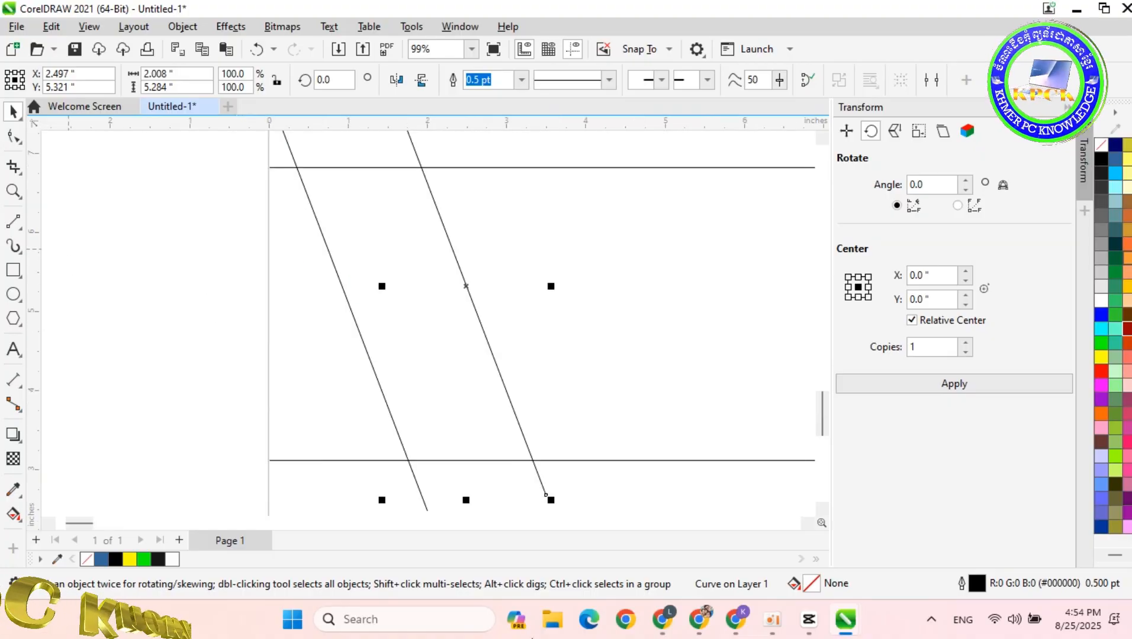
Step: Use Smart Fill to create a blue parallelogram in the area enclosed by the two horizontal and two slanted lines
{"action": "left_click", "coordinate": [13, 518]}
{"action": "left_click", "coordinate": [76, 533]}
{"action": "left_click", "coordinate": [378, 234]}
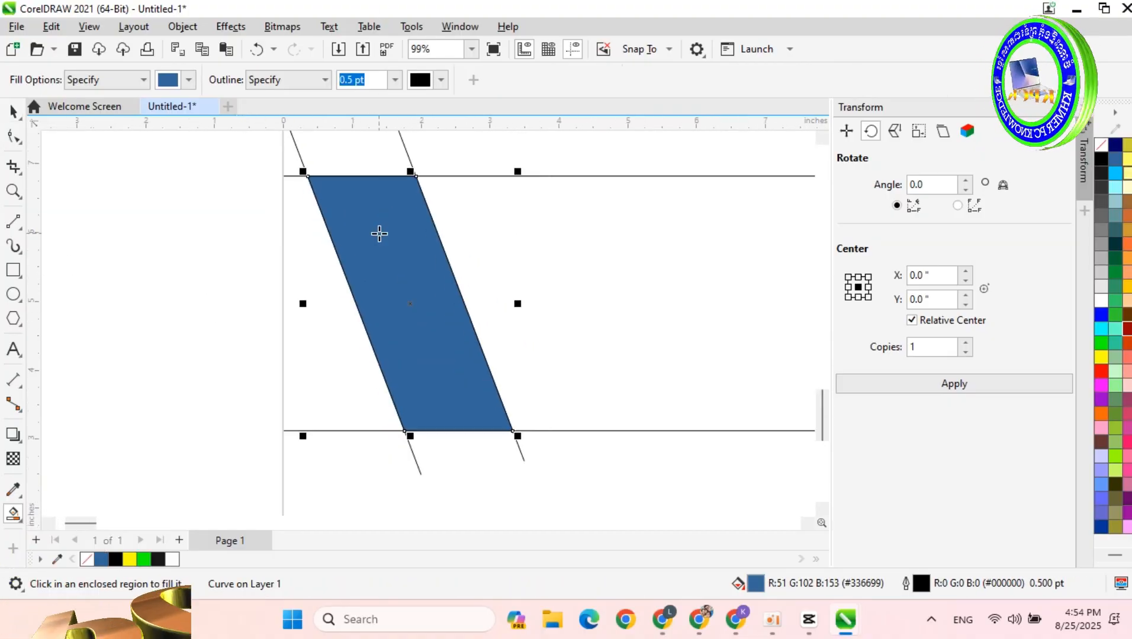
Step: Select all four nodes of the blue parallelogram with the Shape tool and convert its segments to curves
{"action": "left_click", "coordinate": [13, 136]}
{"action": "scroll", "coordinate": [242, 196], "scroll_direction": "down", "scroll_amount": 2}
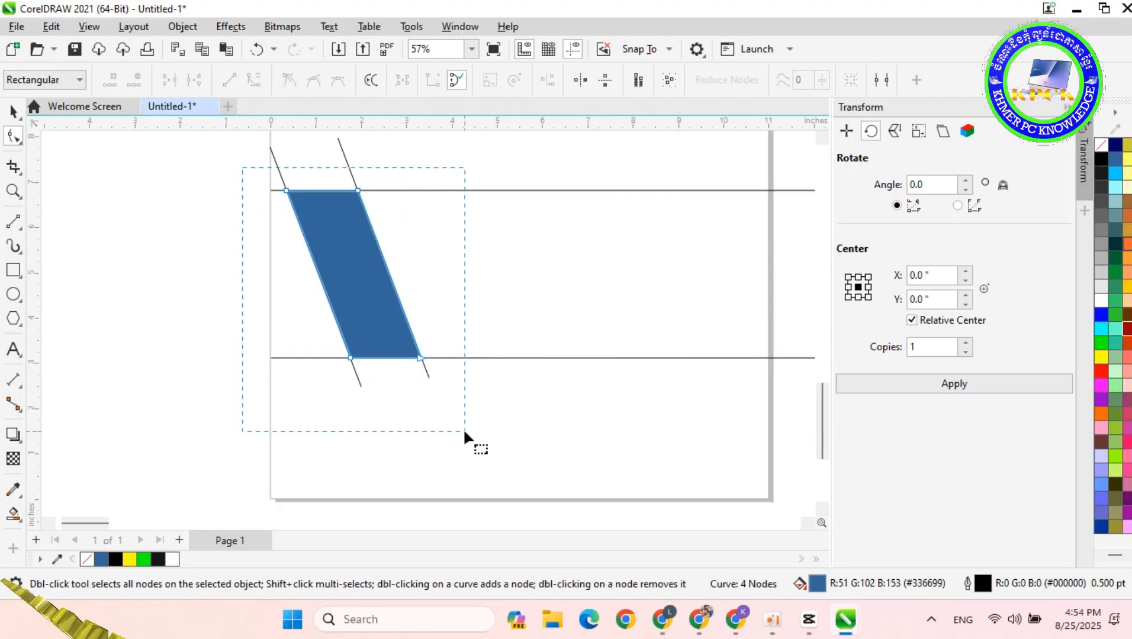
{"action": "left_click_drag", "start_coordinate": [480, 377], "coordinate": [481, 377]}
{"action": "right_click", "coordinate": [335, 238]}
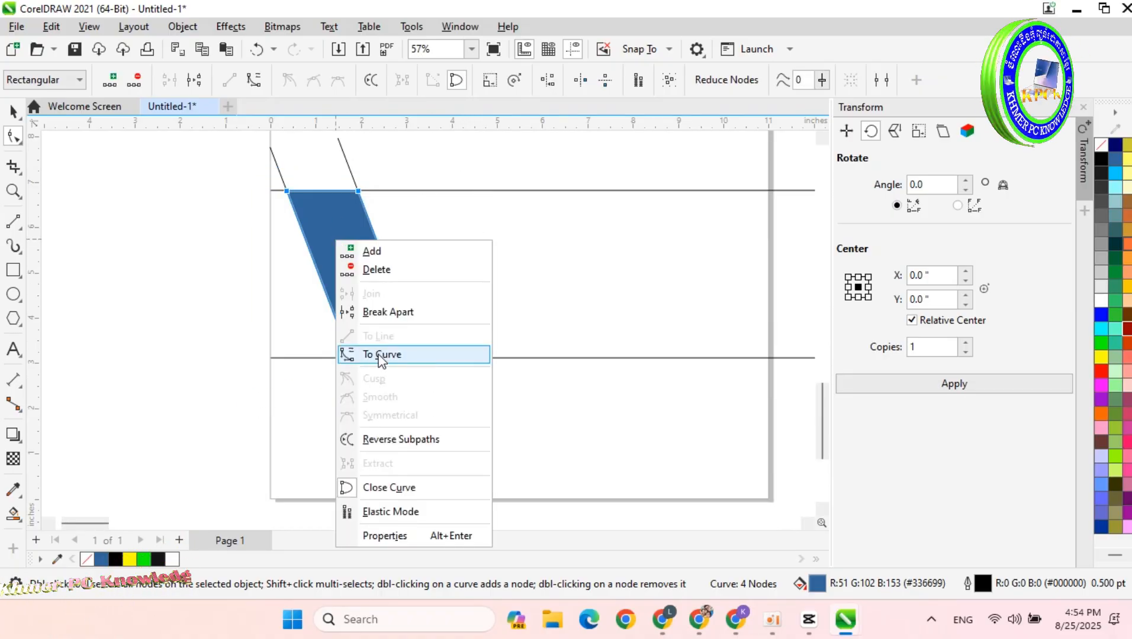
{"action": "left_click", "coordinate": [374, 354]}
{"action": "left_click", "coordinate": [13, 113]}
{"action": "left_click", "coordinate": [447, 265]}
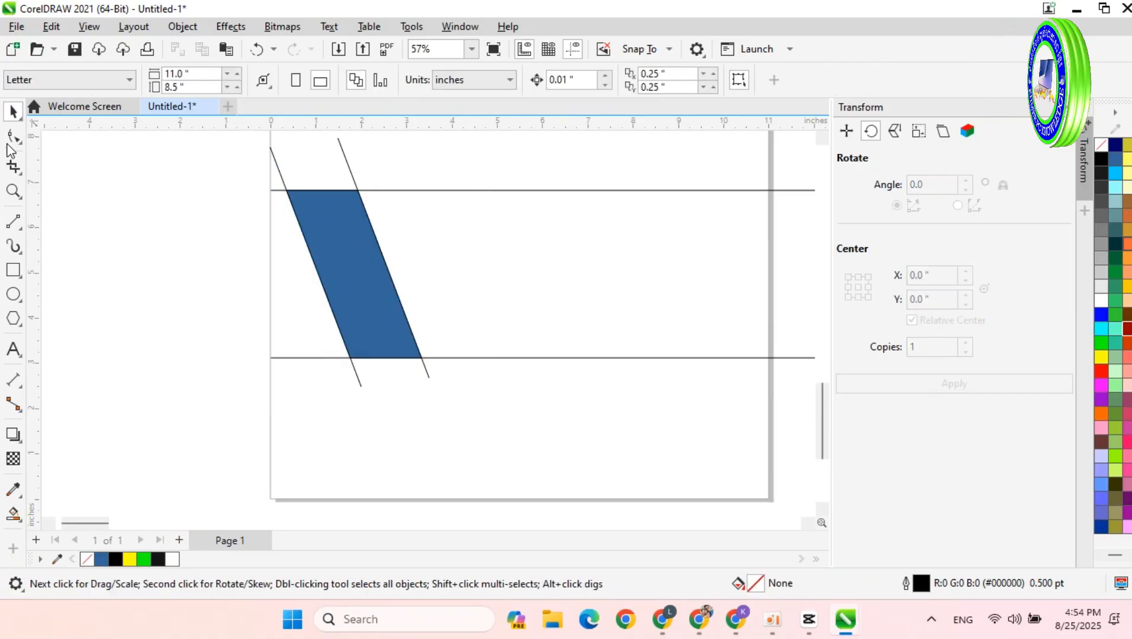
Step: Bend the parallelogram's left edge by pulling the upper-left node's side handle onto the upper-right node
{"action": "left_click", "coordinate": [13, 136]}
{"action": "left_click", "coordinate": [112, 145]}
{"action": "scroll", "coordinate": [354, 349], "scroll_direction": "up", "scroll_amount": 3}
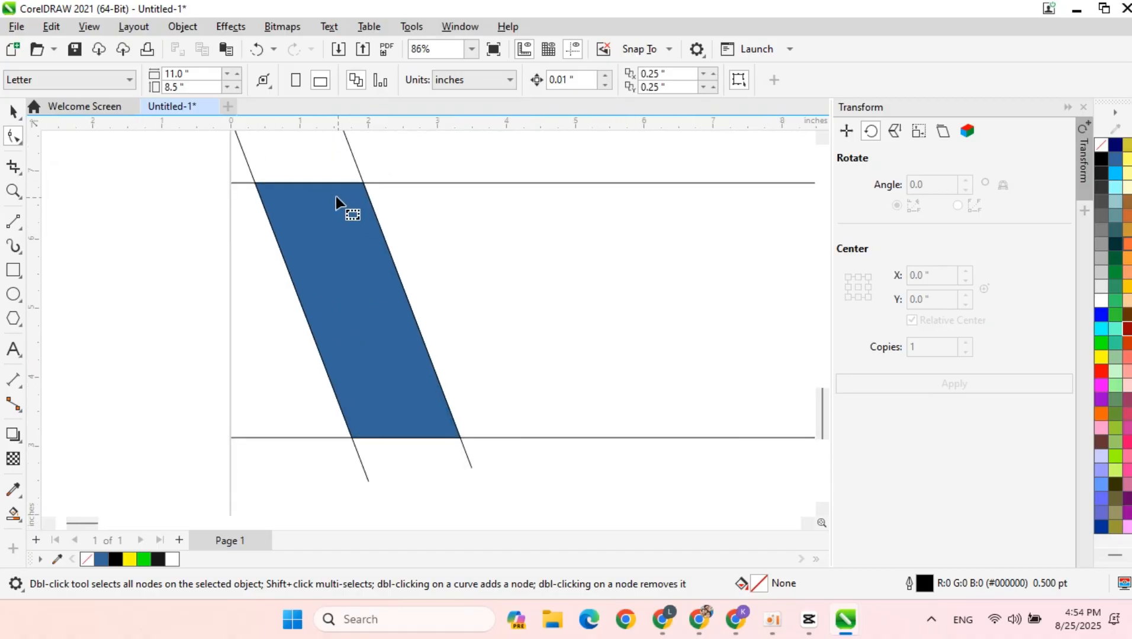
{"action": "left_click", "coordinate": [247, 183]}
{"action": "left_click", "coordinate": [240, 175]}
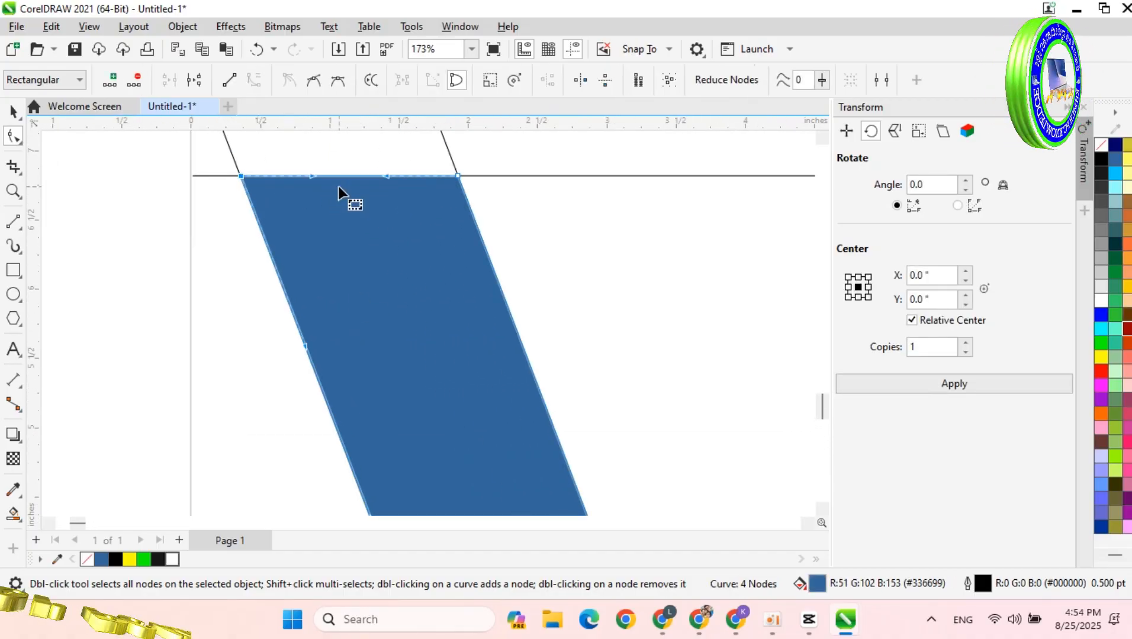
{"action": "scroll", "coordinate": [332, 284], "scroll_direction": "down", "scroll_amount": 1}
{"action": "left_click_drag", "start_coordinate": [308, 341], "coordinate": [450, 189]}
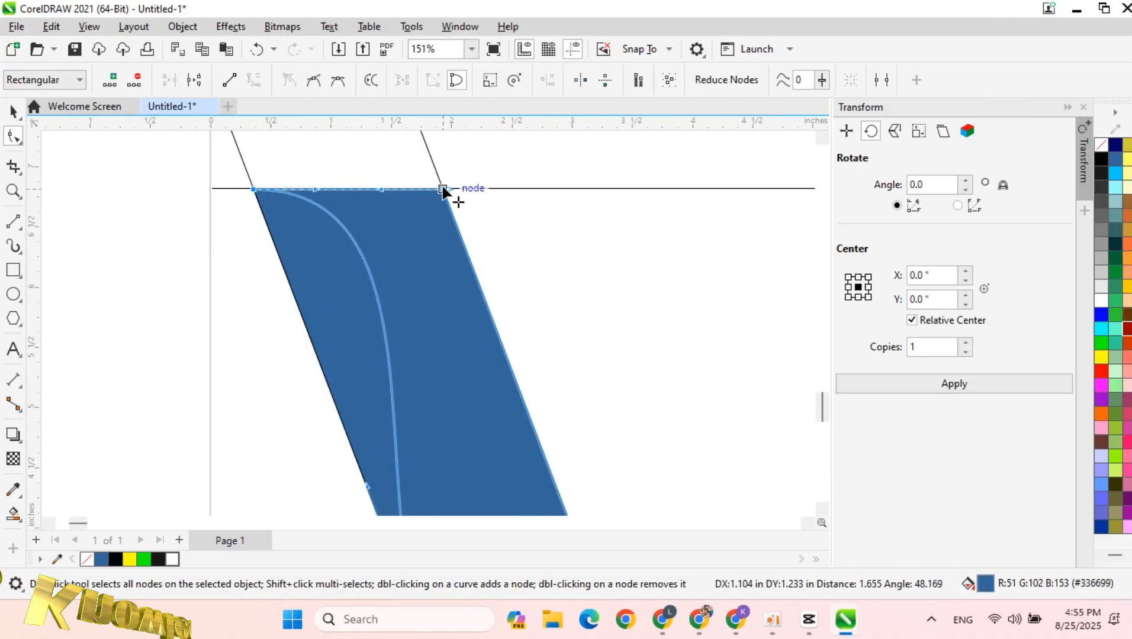
Step: Bend the shape's right edge by pulling the lower-right node's side handle onto the lower-left node
{"action": "scroll", "coordinate": [550, 472], "scroll_direction": "down", "scroll_amount": 1}
{"action": "left_click", "coordinate": [567, 472]}
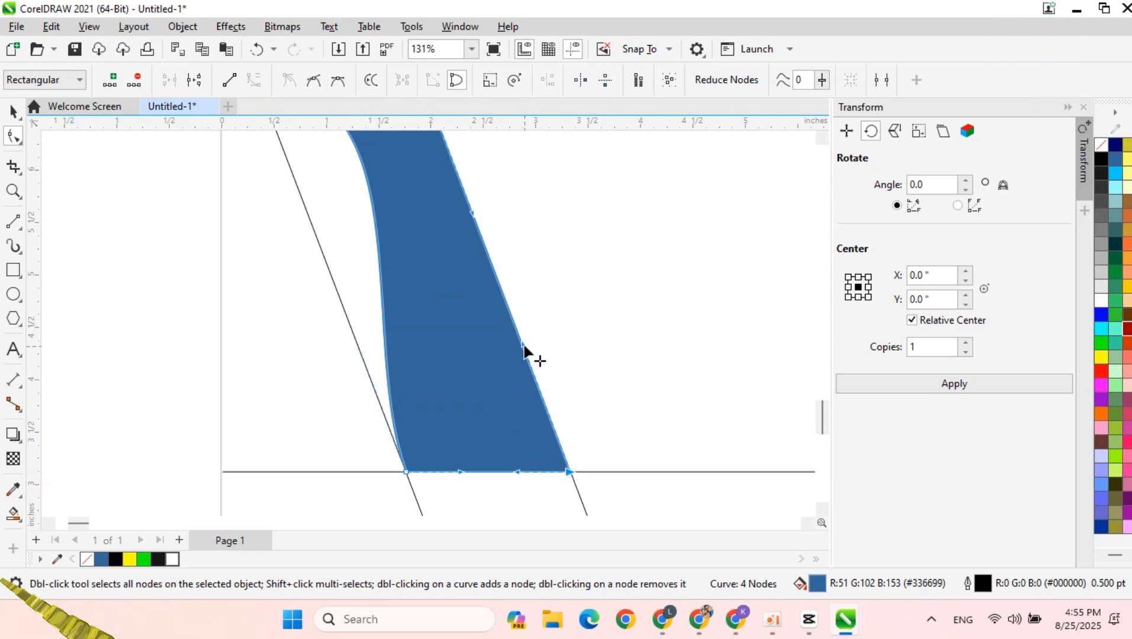
{"action": "left_click_drag", "start_coordinate": [522, 349], "coordinate": [406, 475]}
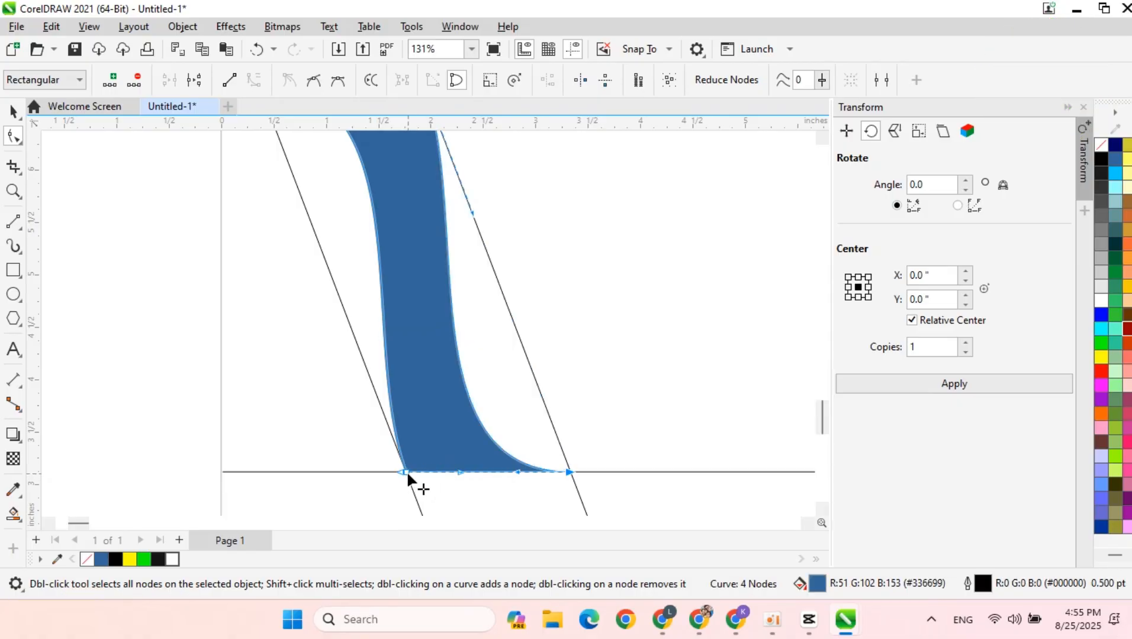
Step: Round the right edge's upper end by pulling the upper-right node's handle outward along the upper horizontal line
{"action": "scroll", "coordinate": [391, 444], "scroll_direction": "down", "scroll_amount": 2}
{"action": "scroll", "coordinate": [392, 445], "scroll_direction": "up", "scroll_amount": 1}
{"action": "left_click_drag", "start_coordinate": [449, 230], "coordinate": [474, 170]}
{"action": "scroll", "coordinate": [474, 170], "scroll_direction": "up", "scroll_amount": 2}
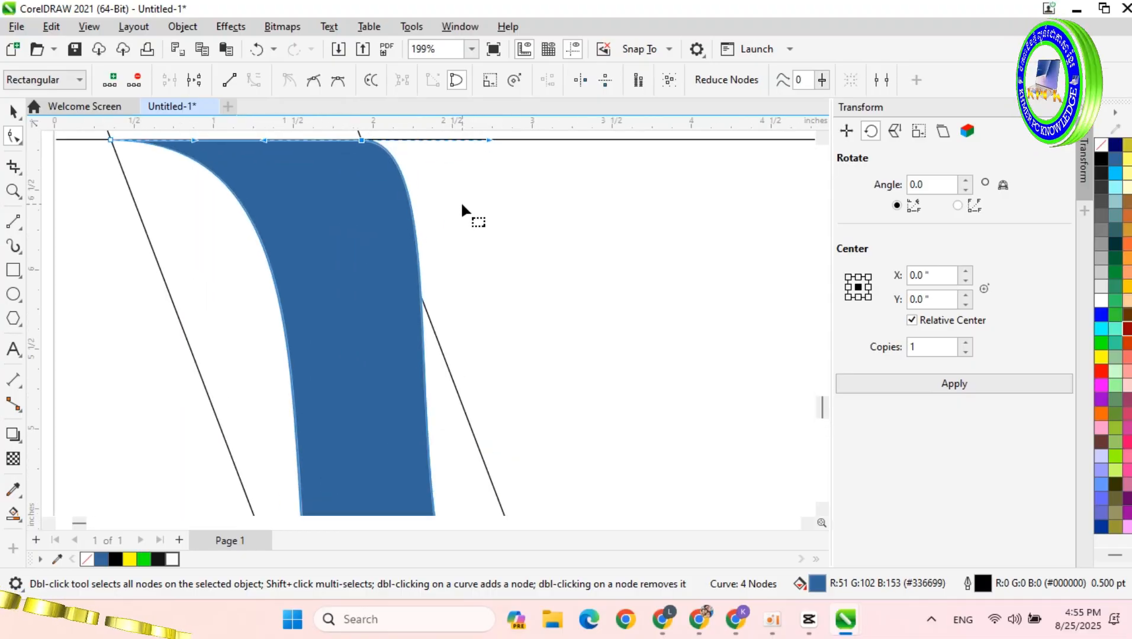
{"action": "scroll", "coordinate": [462, 204], "scroll_direction": "down", "scroll_amount": 1}
{"action": "scroll", "coordinate": [546, 285], "scroll_direction": "up", "scroll_amount": 2}
{"action": "scroll", "coordinate": [438, 253], "scroll_direction": "up", "scroll_amount": 2}
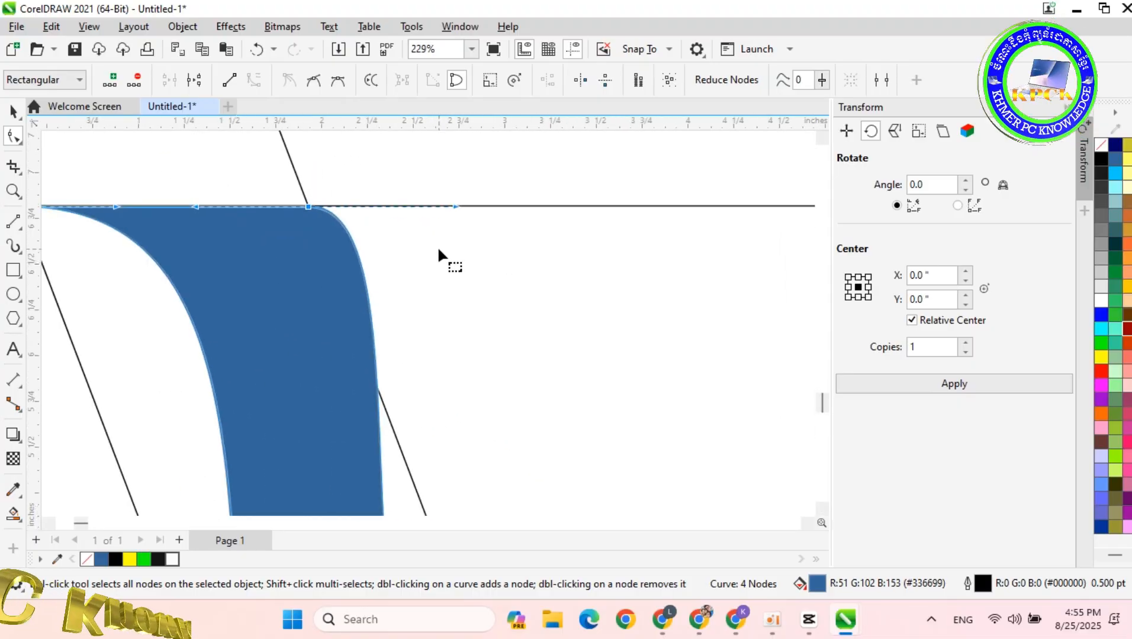
{"action": "left_click_drag", "start_coordinate": [455, 206], "coordinate": [490, 207]}
{"action": "scroll", "coordinate": [490, 207], "scroll_direction": "down", "scroll_amount": 4}
{"action": "left_click", "coordinate": [492, 204]}
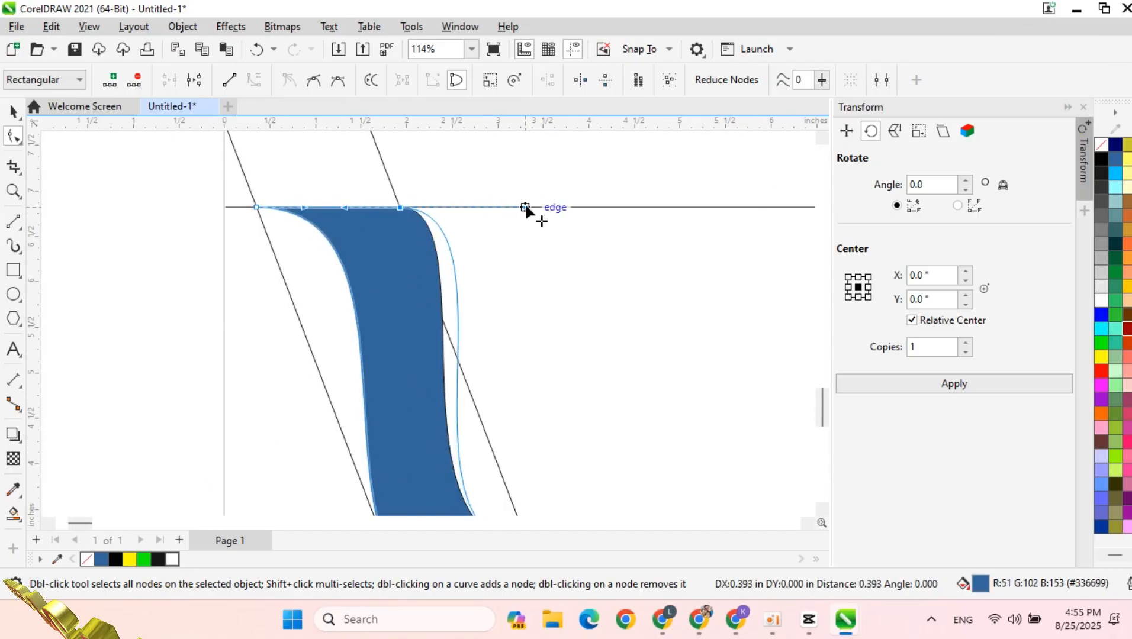
Step: Round the left edge's lower end by pulling the lower-left node's handle outward along the lower horizontal line
{"action": "scroll", "coordinate": [526, 219], "scroll_direction": "down", "scroll_amount": 2}
{"action": "scroll", "coordinate": [473, 284], "scroll_direction": "down", "scroll_amount": 3}
{"action": "scroll", "coordinate": [492, 403], "scroll_direction": "up", "scroll_amount": 3}
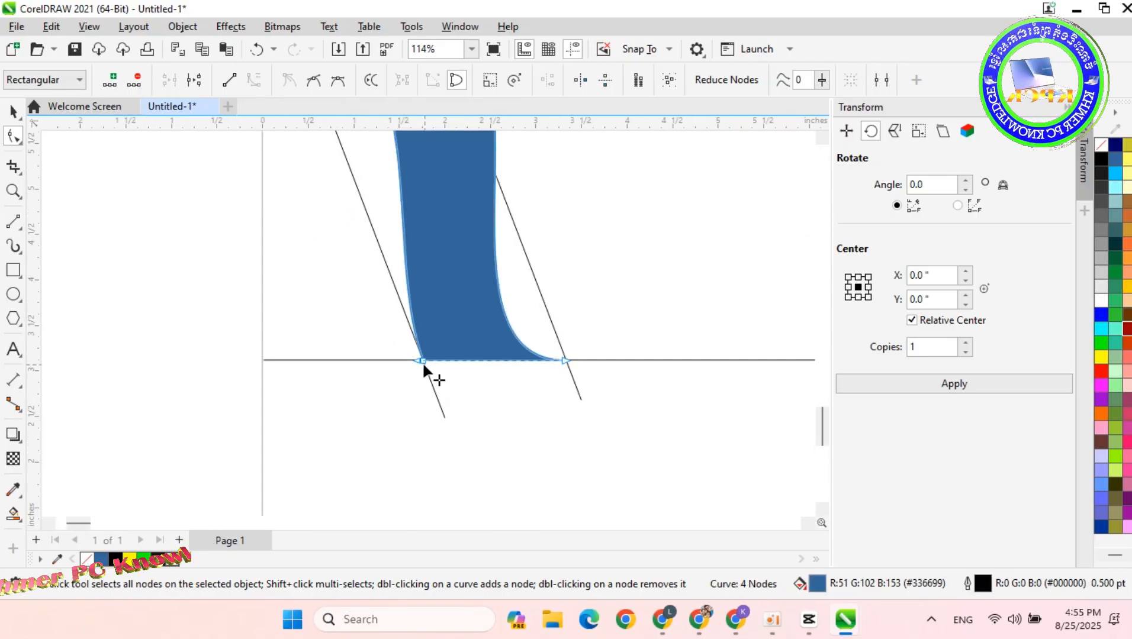
{"action": "mouse_move", "coordinate": [415, 360]}
{"action": "left_mouse_down"}
{"action": "mouse_move", "coordinate": [430, 363]}
{"action": "mouse_move", "coordinate": [416, 365]}
{"action": "left_mouse_up"}
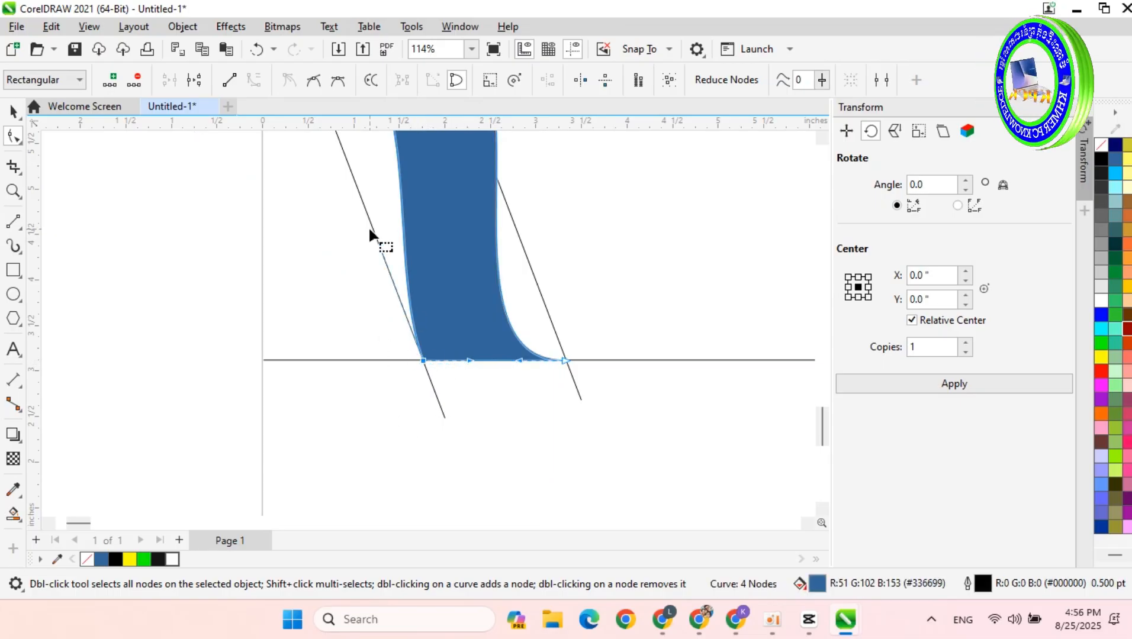
{"action": "left_click_drag", "start_coordinate": [381, 249], "coordinate": [280, 359]}
{"action": "scroll", "coordinate": [451, 361], "scroll_direction": "down", "scroll_amount": 2}
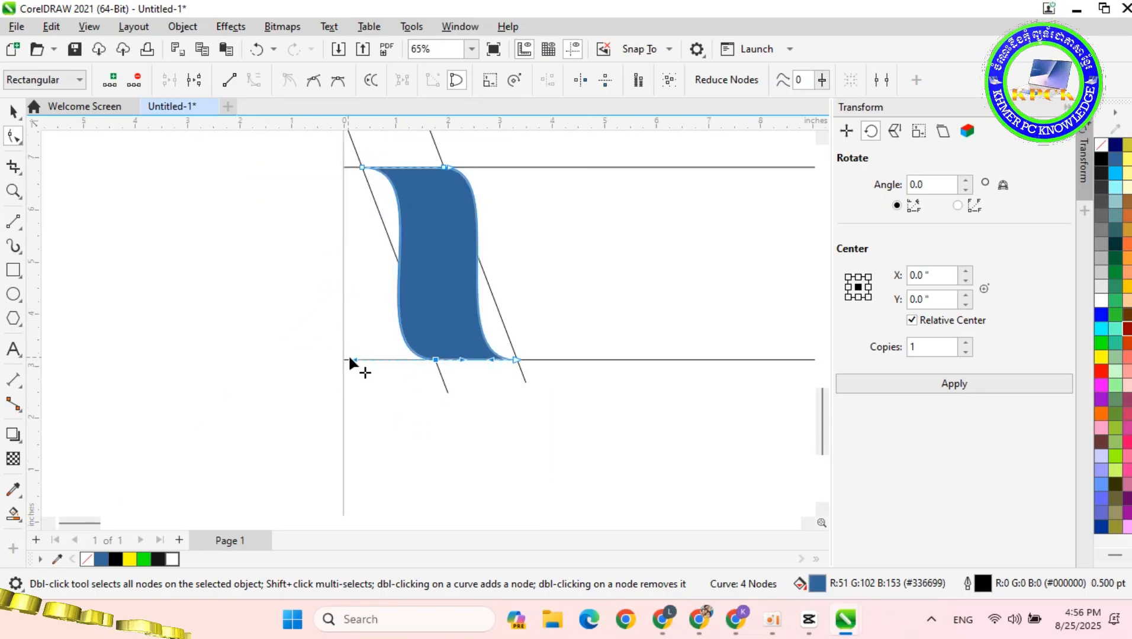
{"action": "left_click_drag", "start_coordinate": [353, 359], "coordinate": [368, 360]}
Step: Realign the lower-right node's handle with the lower-left node so it runs along the lower horizontal line
{"action": "scroll", "coordinate": [453, 389], "scroll_direction": "up", "scroll_amount": 1}
{"action": "scroll", "coordinate": [453, 387], "scroll_direction": "down", "scroll_amount": 3}
{"action": "scroll", "coordinate": [494, 193], "scroll_direction": "up", "scroll_amount": 3}
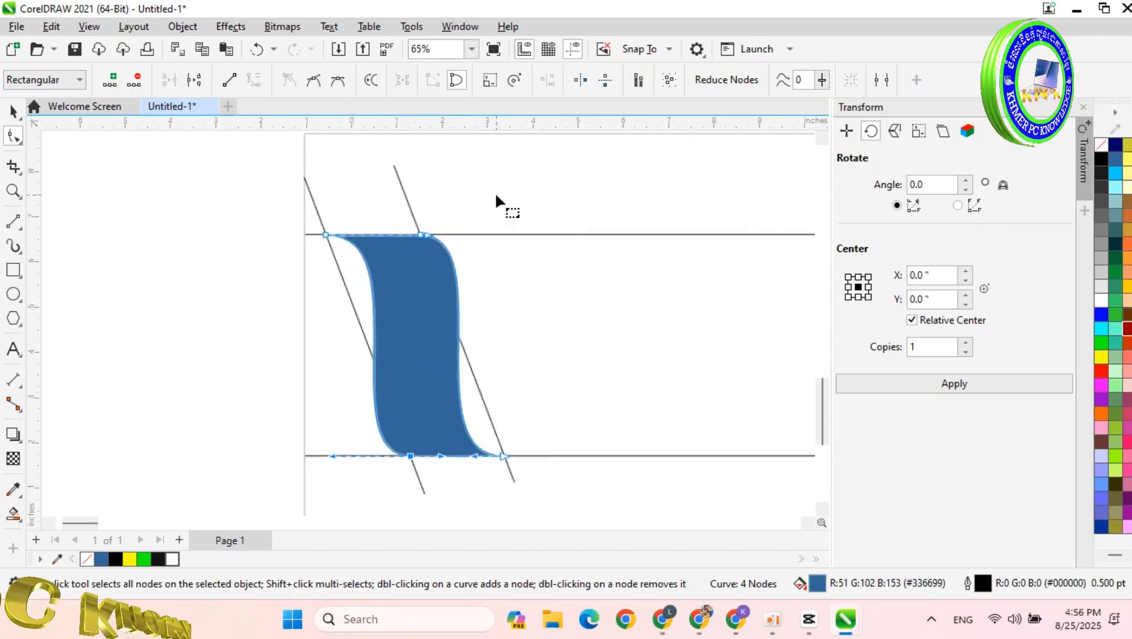
{"action": "scroll", "coordinate": [419, 483], "scroll_direction": "up", "scroll_amount": 4}
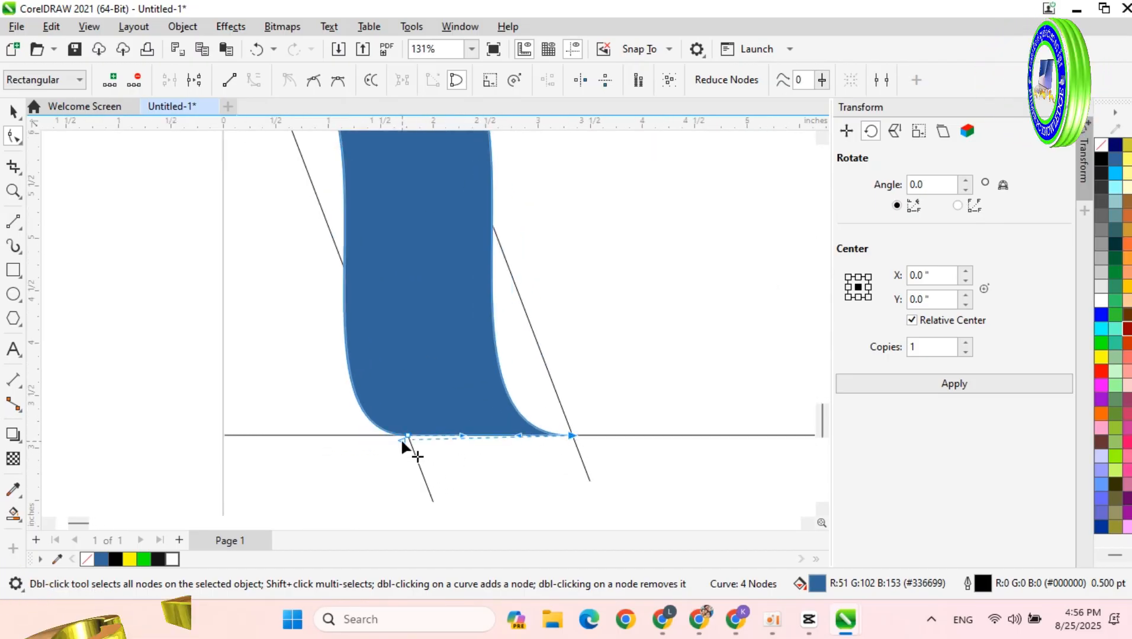
{"action": "left_click_drag", "start_coordinate": [401, 437], "coordinate": [416, 441]}
{"action": "scroll", "coordinate": [416, 441], "scroll_direction": "down", "scroll_amount": 2}
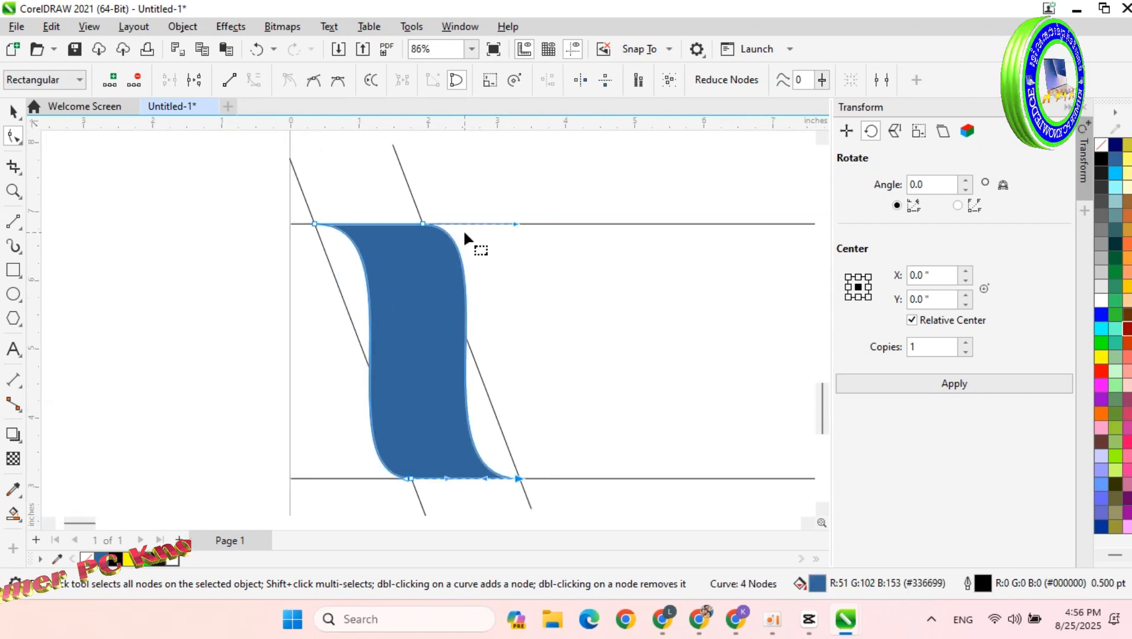
Step: Shorten the lower-left node's handle slightly along the lower horizontal line to refine the left edge's curve
{"action": "scroll", "coordinate": [480, 234], "scroll_direction": "down", "scroll_amount": 1}
{"action": "left_click", "coordinate": [422, 418]}
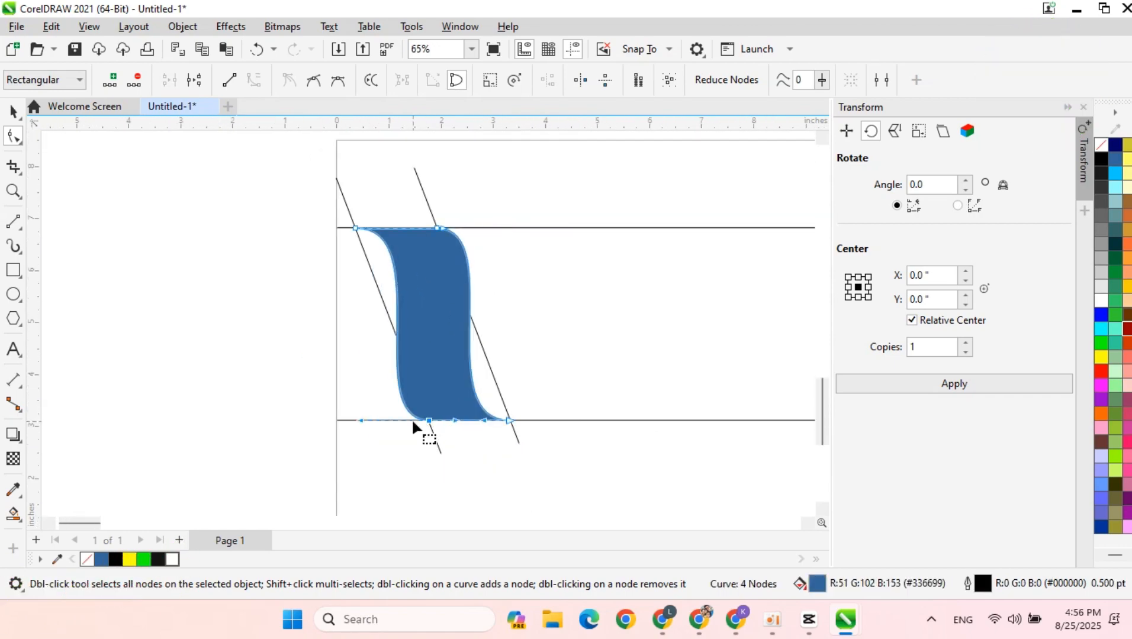
{"action": "left_click_drag", "start_coordinate": [358, 421], "coordinate": [366, 424]}
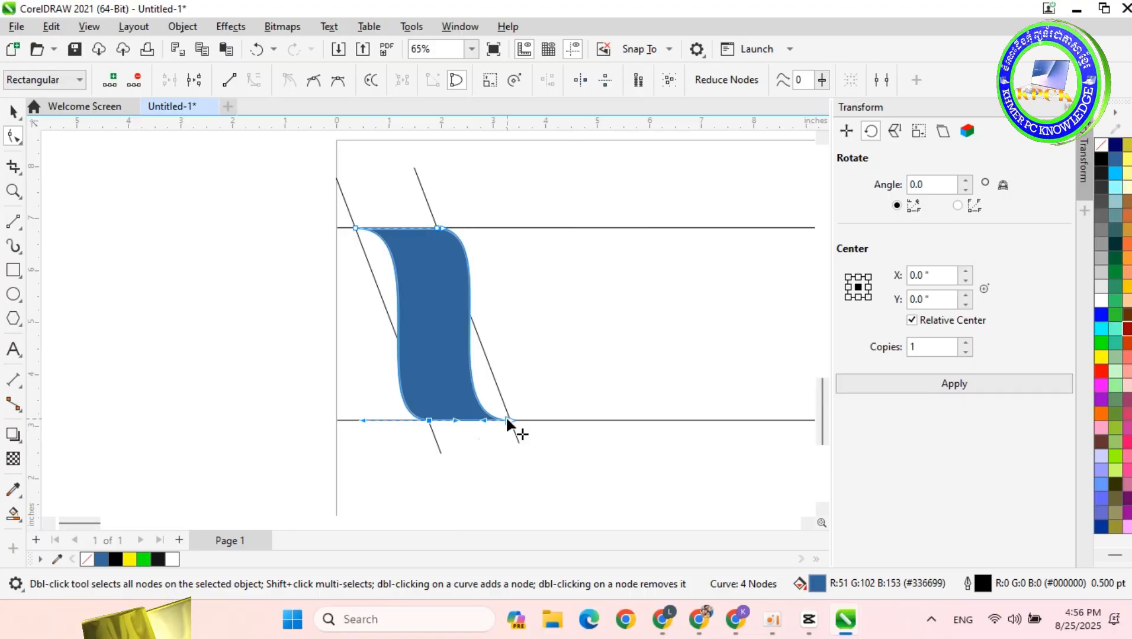
{"action": "left_click_drag", "start_coordinate": [363, 420], "coordinate": [371, 421]}
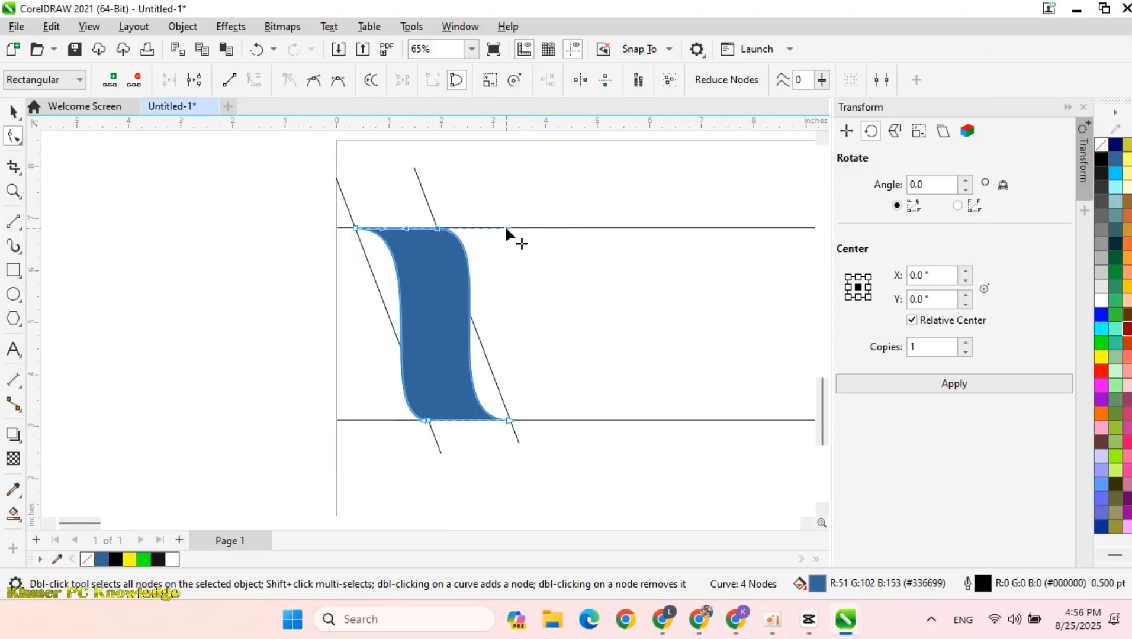
Step: Shorten the upper-right node's handle slightly along the upper horizontal line and deselect the shape
{"action": "left_click_drag", "start_coordinate": [507, 228], "coordinate": [499, 229]}
{"action": "scroll", "coordinate": [503, 229], "scroll_direction": "down", "scroll_amount": 1}
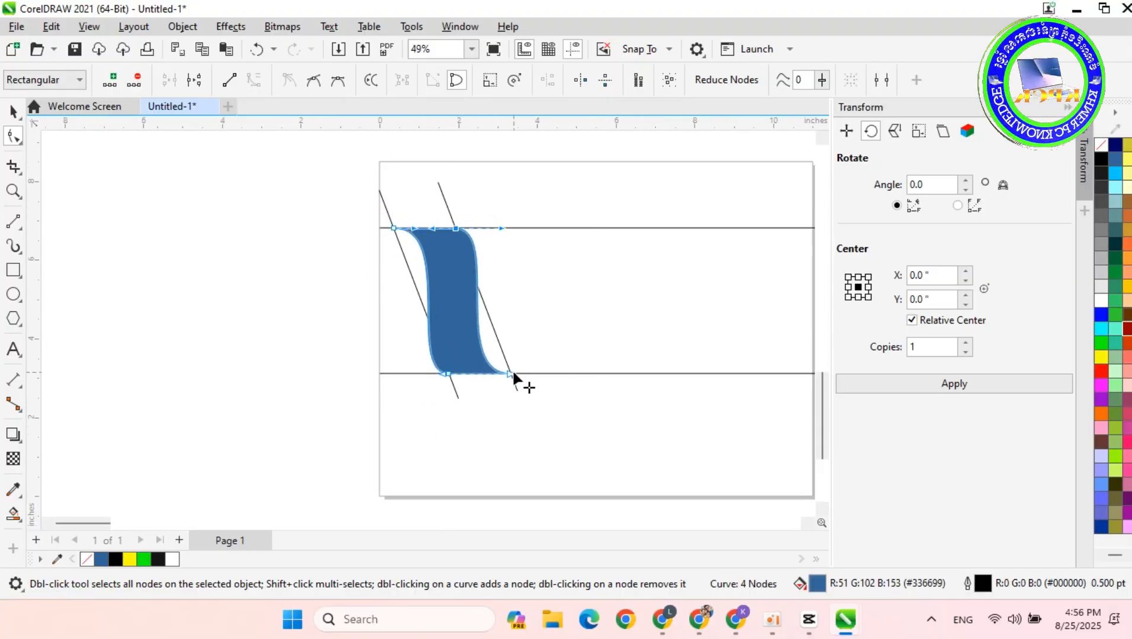
{"action": "left_click", "coordinate": [152, 234]}
{"action": "scroll", "coordinate": [570, 373], "scroll_direction": "up", "scroll_amount": 1}
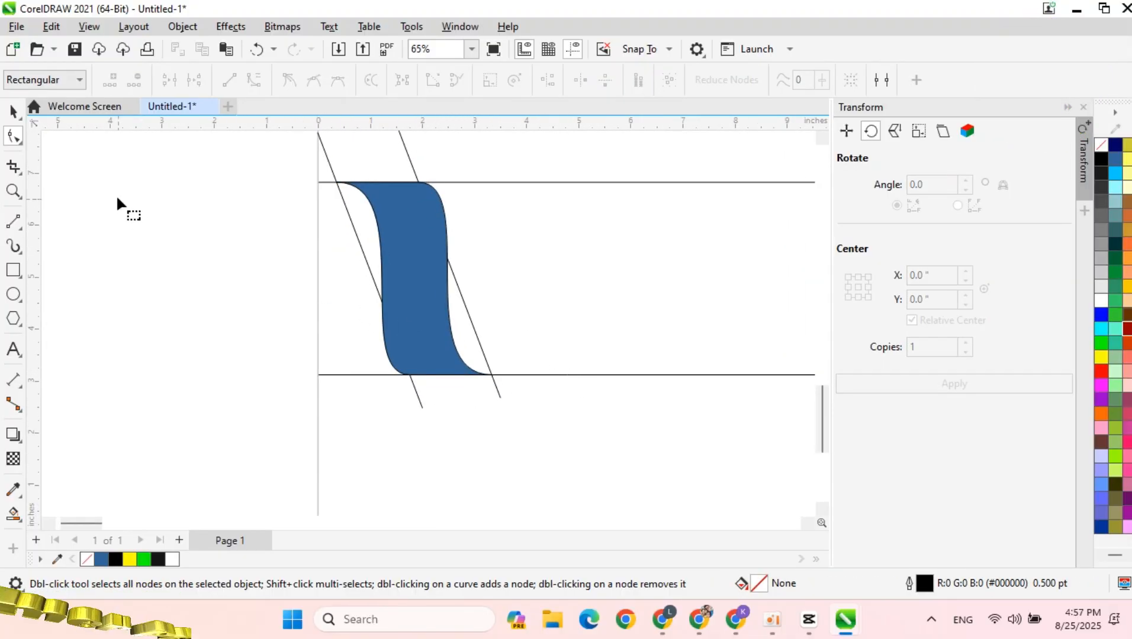
Step: Copy and paste the blue curved shape and place the duplicate beside it on the right
{"action": "left_click", "coordinate": [13, 112]}
{"action": "left_click", "coordinate": [424, 224]}
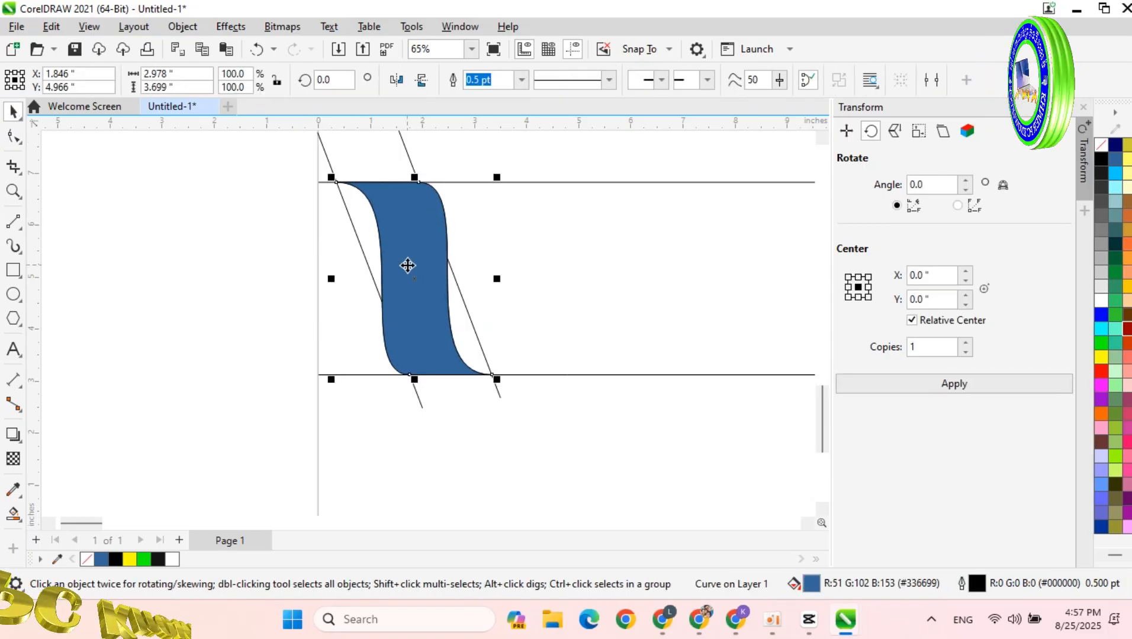
{"action": "right_click", "coordinate": [419, 229]}
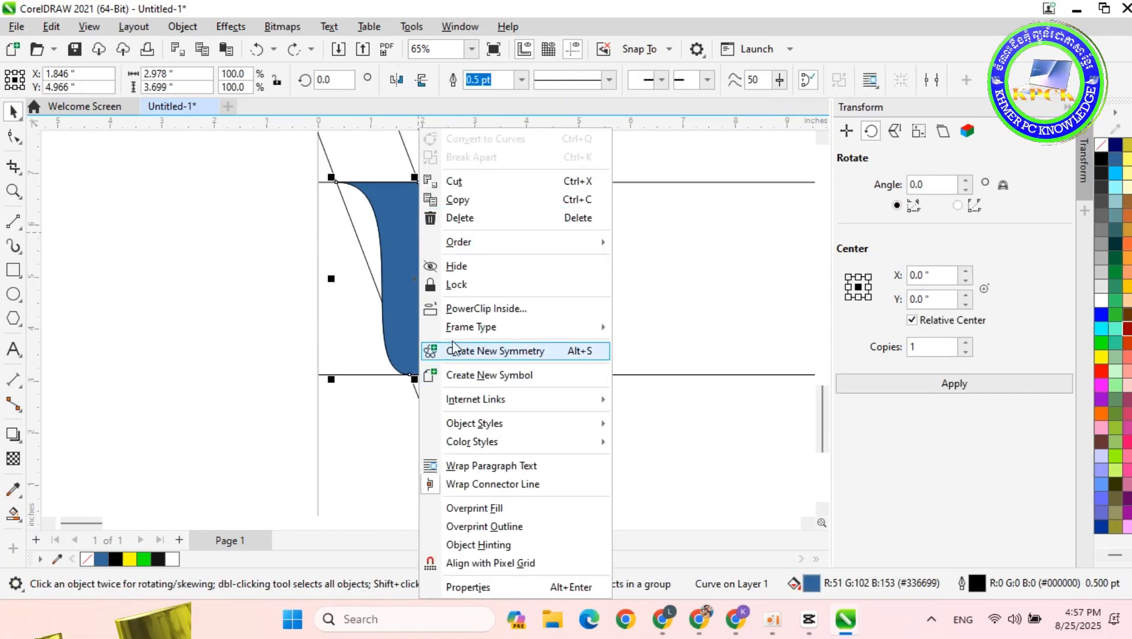
{"action": "left_click", "coordinate": [478, 200]}
{"action": "right_click", "coordinate": [516, 210]}
{"action": "left_click", "coordinate": [536, 336]}
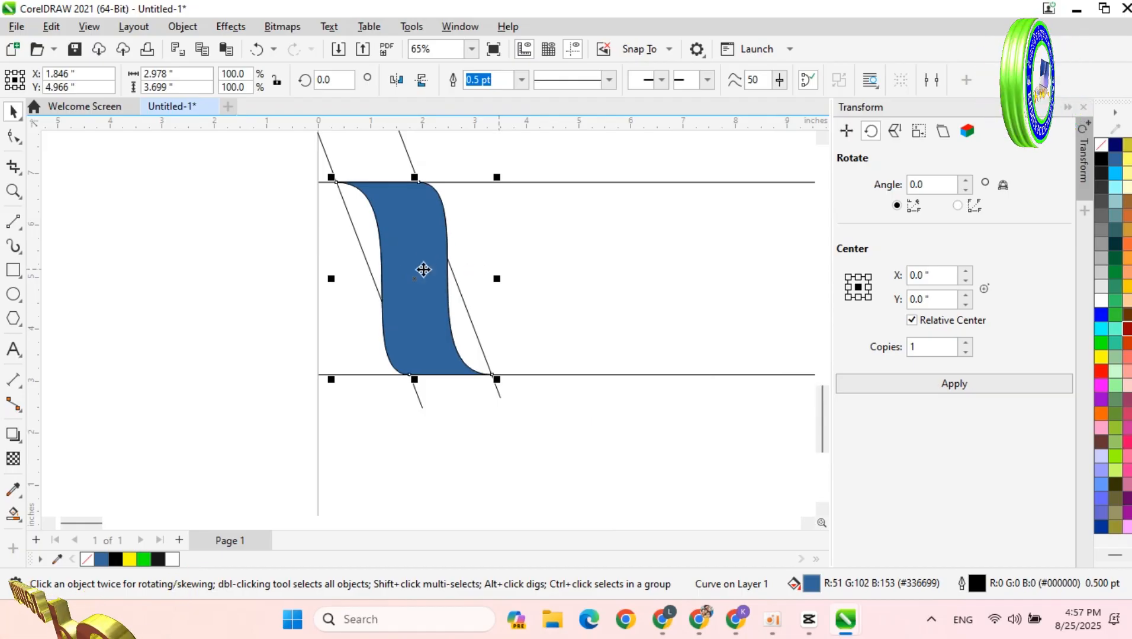
{"action": "left_click_drag", "start_coordinate": [422, 240], "coordinate": [523, 242]}
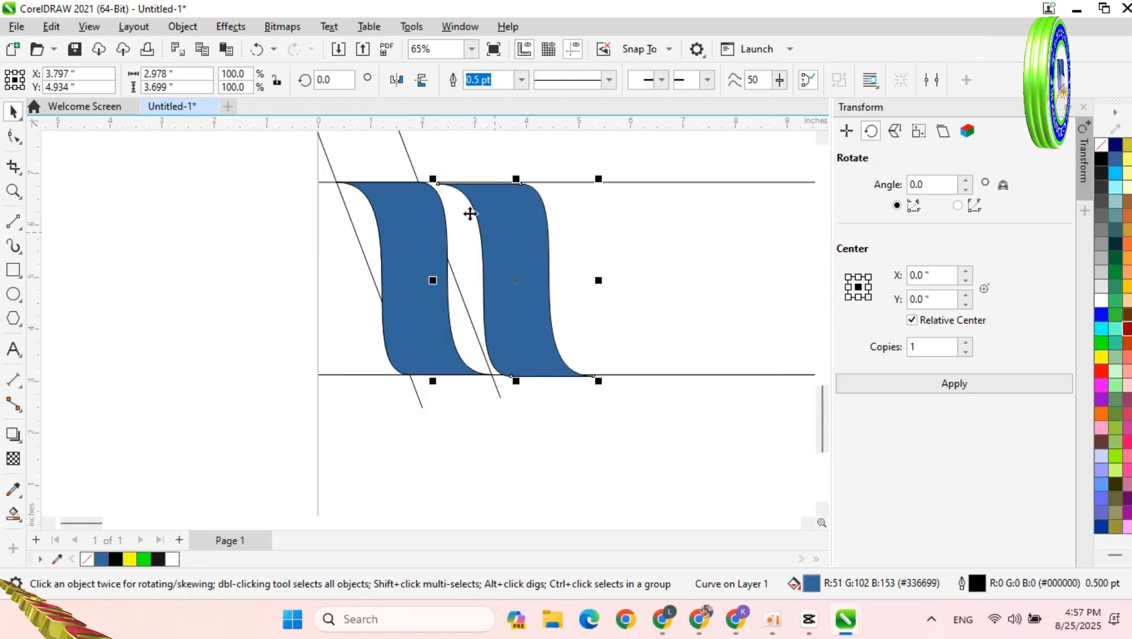
Step: Mirror the duplicated blue shape horizontally and move it left against the original shape
{"action": "left_click", "coordinate": [397, 81]}
{"action": "scroll", "coordinate": [495, 344], "scroll_direction": "up", "scroll_amount": 2}
{"action": "left_click_drag", "start_coordinate": [498, 358], "coordinate": [437, 356]}
Step: Shift the mirrored shape slightly right so its lower-left node sits at the original's lower-left node on the horizontal line
{"action": "scroll", "coordinate": [437, 394], "scroll_direction": "up", "scroll_amount": 1}
{"action": "scroll", "coordinate": [432, 416], "scroll_direction": "down", "scroll_amount": 3}
{"action": "scroll", "coordinate": [432, 408], "scroll_direction": "up", "scroll_amount": 2}
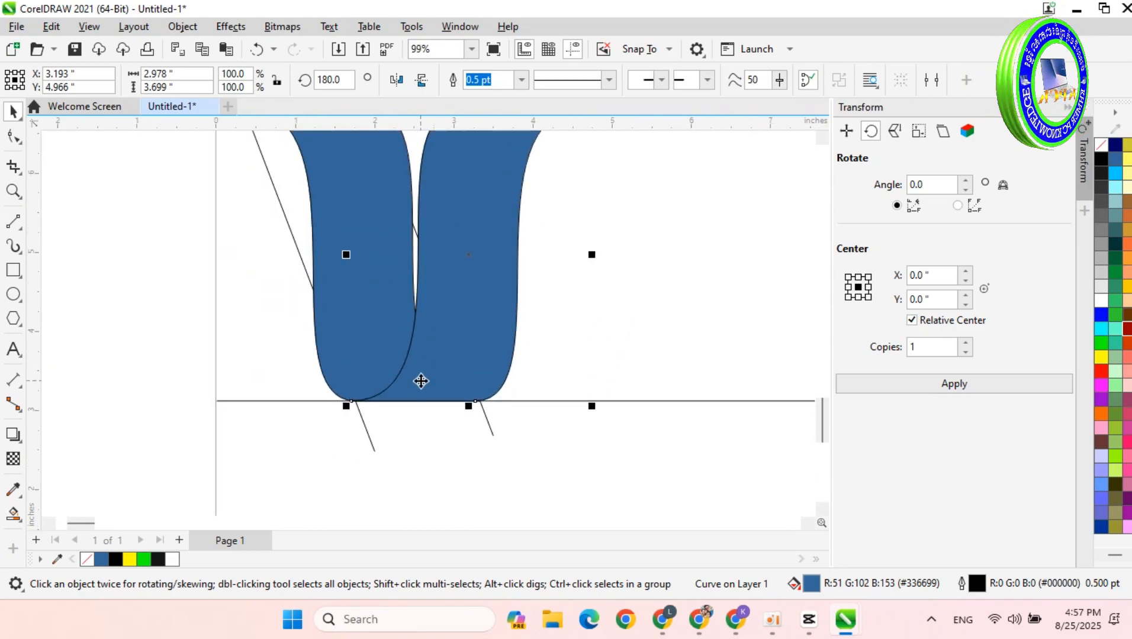
{"action": "scroll", "coordinate": [420, 381], "scroll_direction": "up", "scroll_amount": 1}
{"action": "scroll", "coordinate": [367, 406], "scroll_direction": "up", "scroll_amount": 1}
{"action": "left_click_drag", "start_coordinate": [361, 407], "coordinate": [392, 458]}
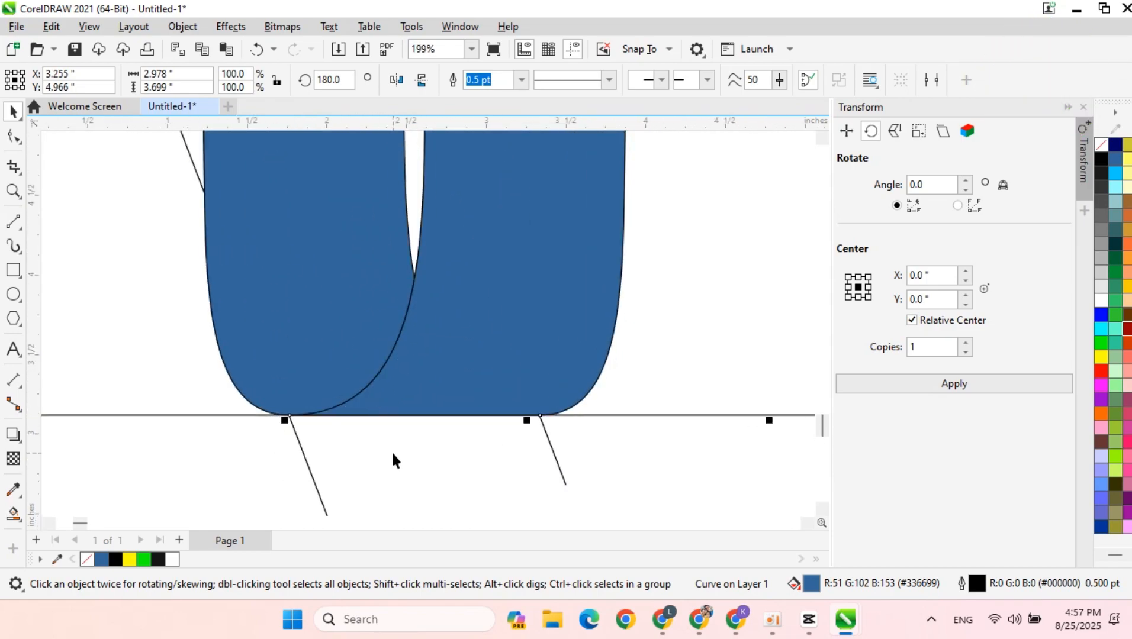
Step: Move the mirrored shape farther right to about X 3.345 inches, keeping its base aligned on the lower horizontal line
{"action": "scroll", "coordinate": [392, 461], "scroll_direction": "down", "scroll_amount": 3}
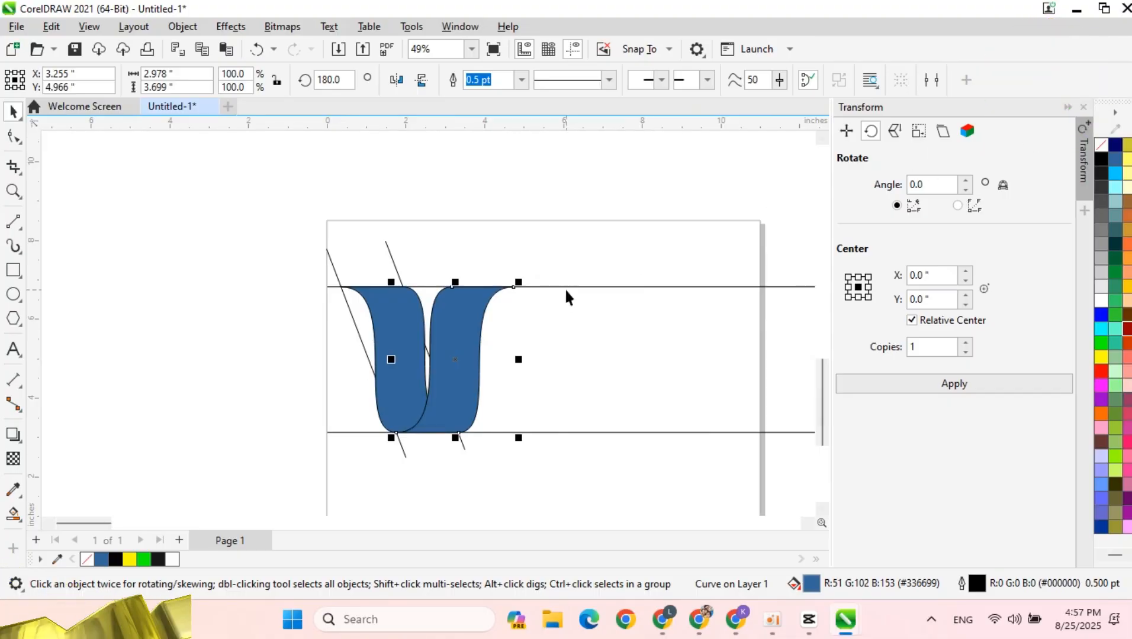
{"action": "scroll", "coordinate": [480, 359], "scroll_direction": "up", "scroll_amount": 2}
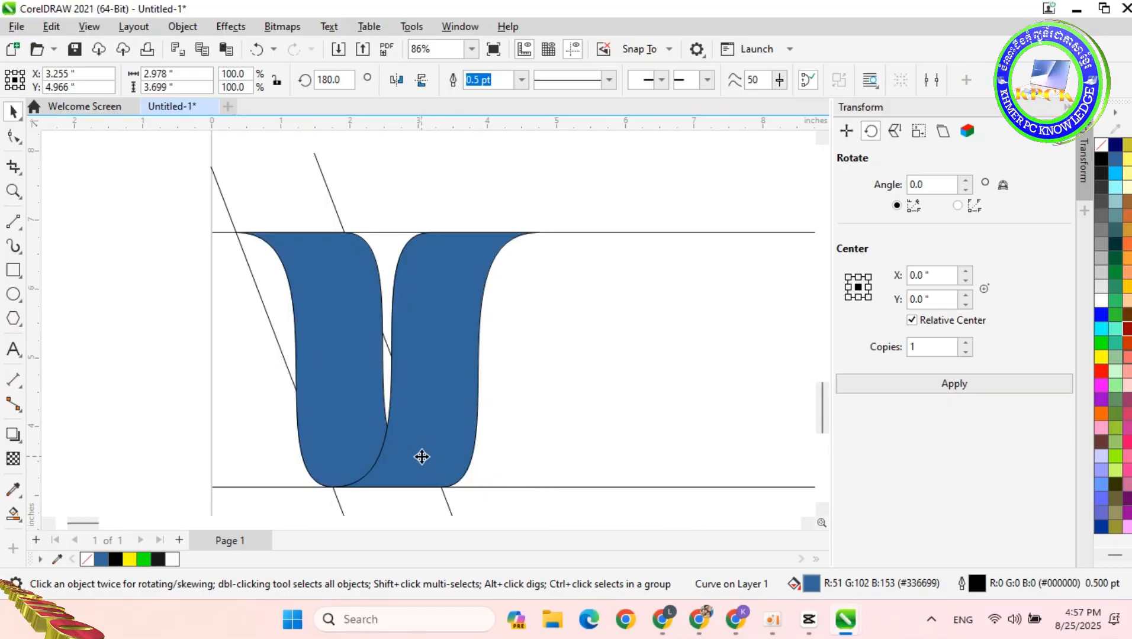
{"action": "left_click_drag", "start_coordinate": [421, 457], "coordinate": [431, 455]}
{"action": "scroll", "coordinate": [614, 419], "scroll_direction": "up", "scroll_amount": 1}
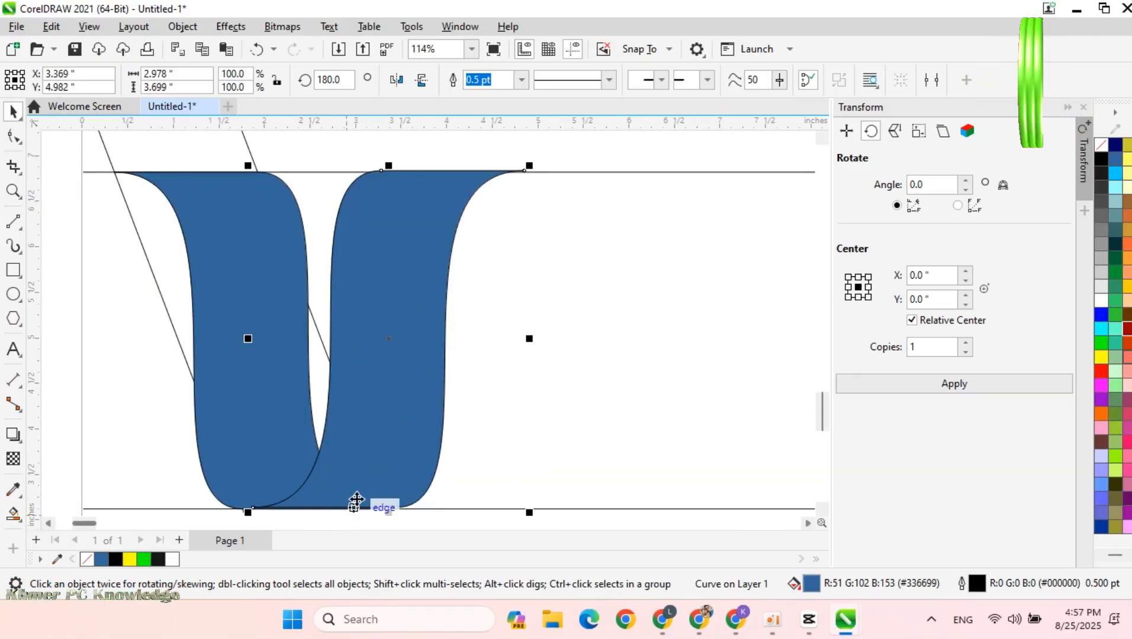
{"action": "left_click_drag", "start_coordinate": [355, 501], "coordinate": [250, 485]}
{"action": "scroll", "coordinate": [316, 492], "scroll_direction": "up", "scroll_amount": 3}
{"action": "scroll", "coordinate": [321, 482], "scroll_direction": "down", "scroll_amount": 4}
{"action": "scroll", "coordinate": [320, 486], "scroll_direction": "up", "scroll_amount": 4}
{"action": "scroll", "coordinate": [251, 485], "scroll_direction": "down", "scroll_amount": 5}
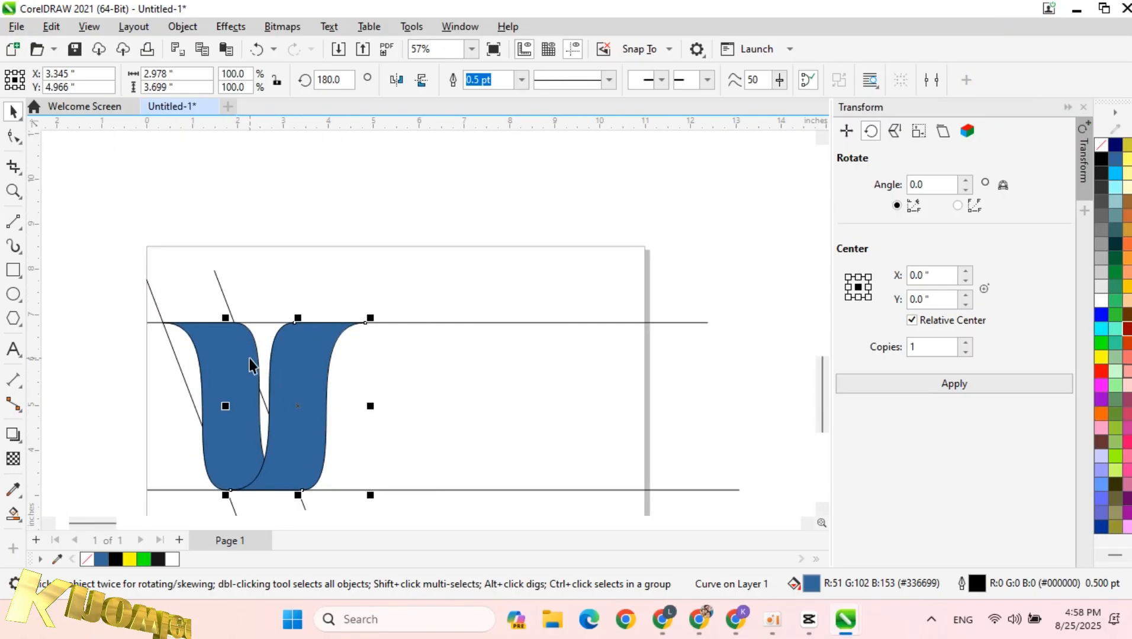
Step: Switch to the browser and copy the gold Kbach Khmer Phka Chan pattern image from the Google image results
{"action": "left_click", "coordinate": [253, 384]}
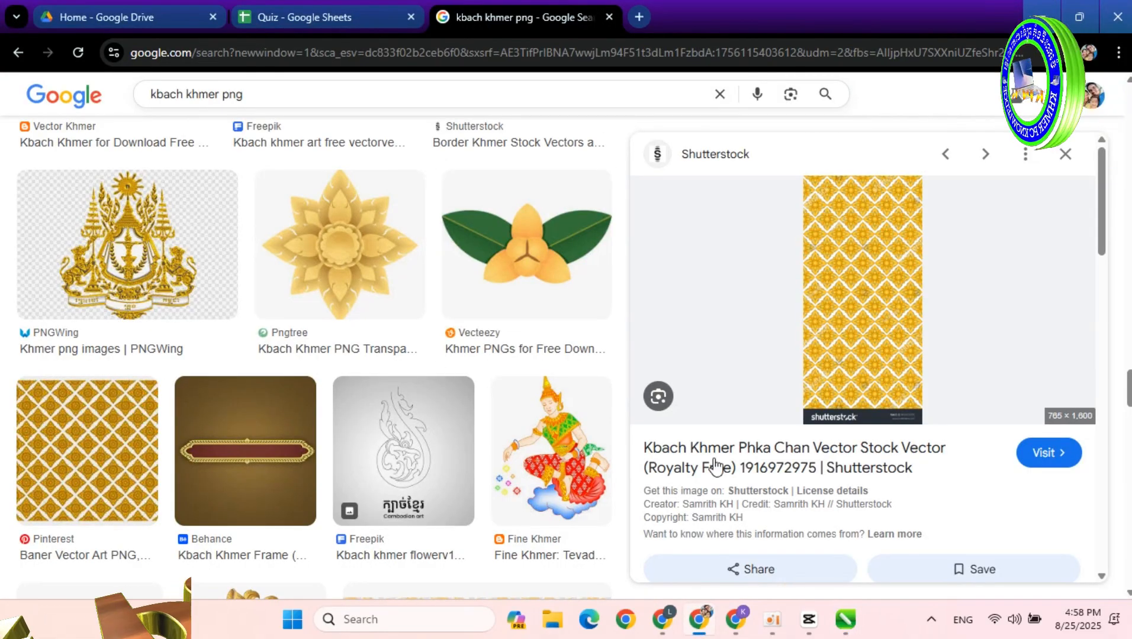
{"action": "left_click_drag", "start_coordinate": [254, 97], "coordinate": [115, 100]}
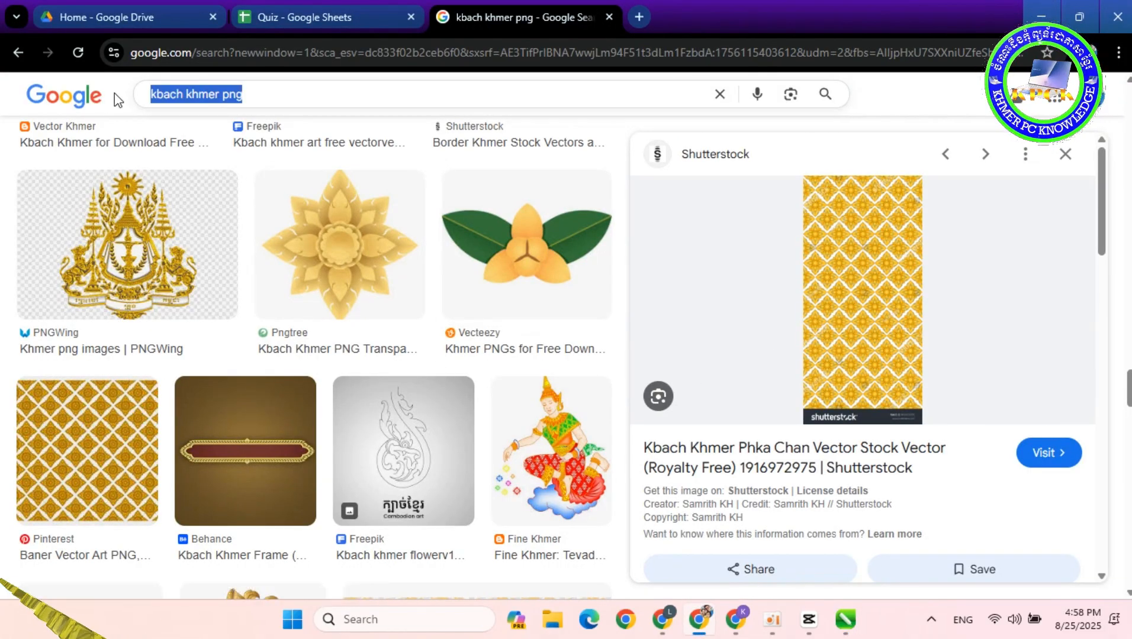
{"action": "left_click", "coordinate": [256, 96]}
{"action": "key", "text": "ctrl+a"}
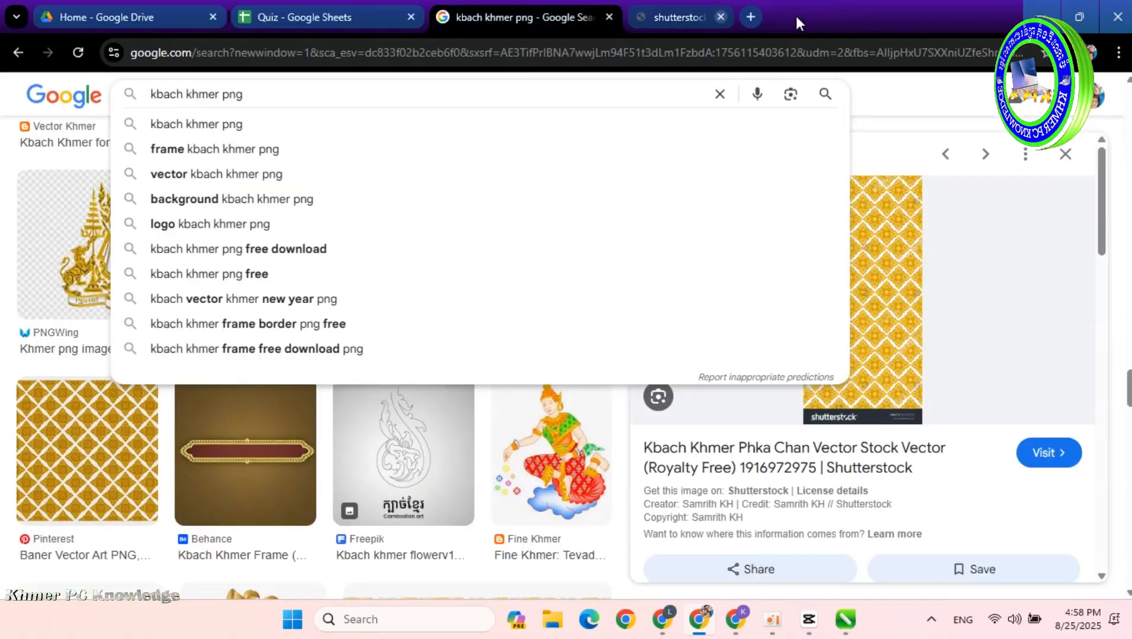
{"action": "right_click", "coordinate": [885, 271]}
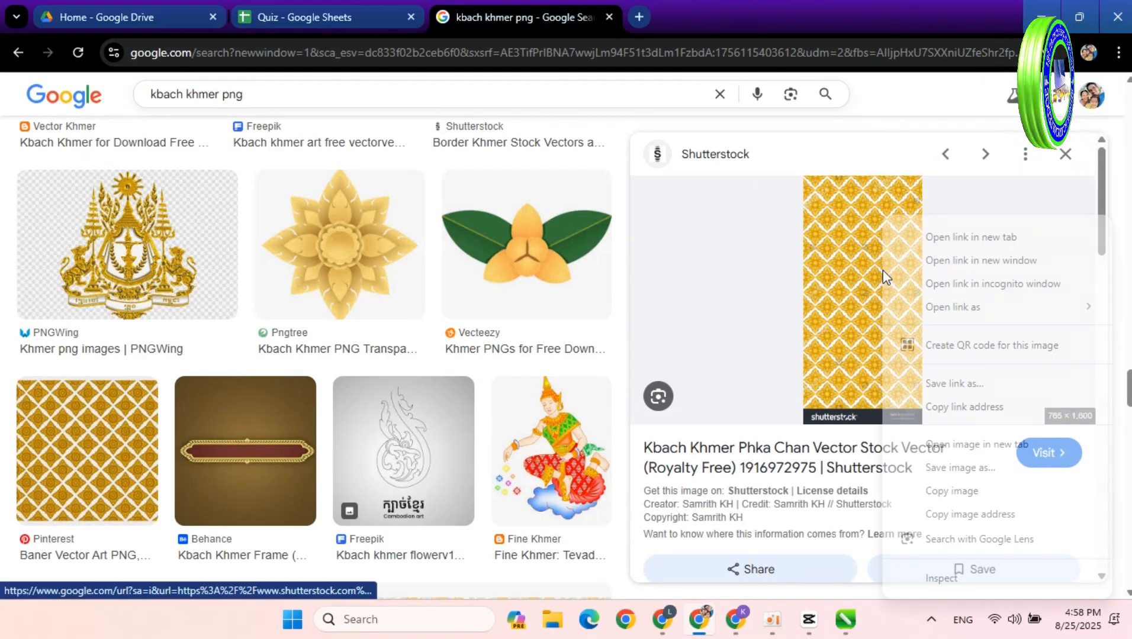
{"action": "left_click", "coordinate": [958, 493]}
Step: Switch back to CorelDRAW, paste the gold pattern image, and place it outside the page, right of the curved shapes
{"action": "key", "text": "alt+Tab"}
{"action": "right_click", "coordinate": [696, 222]}
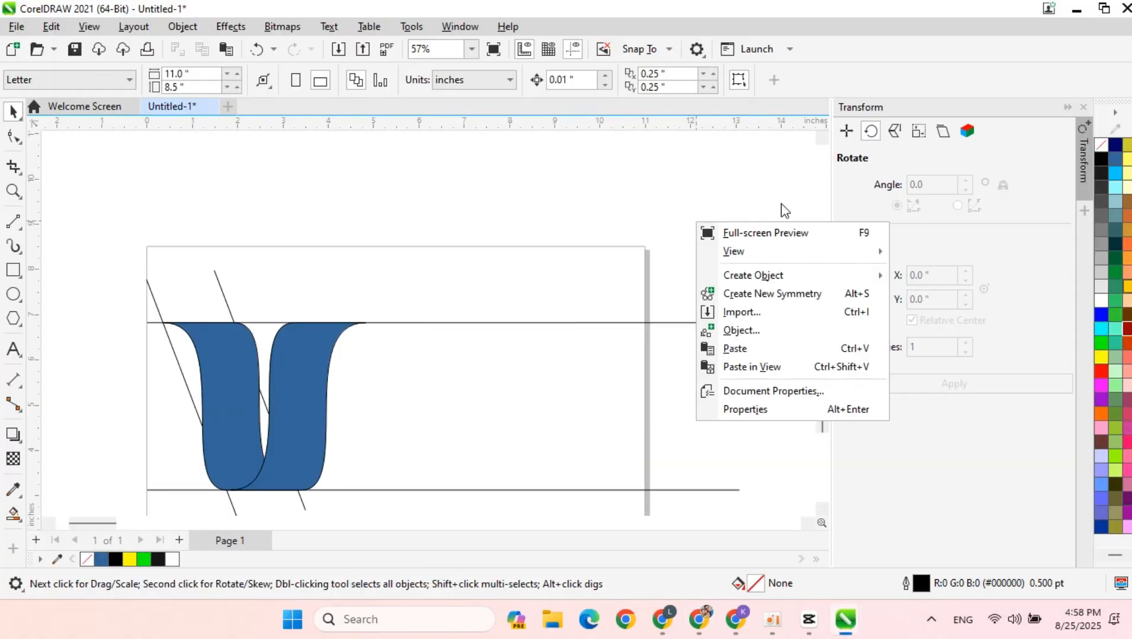
{"action": "left_click", "coordinate": [741, 349]}
{"action": "scroll", "coordinate": [586, 403], "scroll_direction": "down", "scroll_amount": 5}
{"action": "left_click_drag", "start_coordinate": [562, 368], "coordinate": [685, 392]}
{"action": "scroll", "coordinate": [689, 432], "scroll_direction": "up", "scroll_amount": 2}
{"action": "left_click", "coordinate": [380, 364]}
{"action": "left_click", "coordinate": [648, 279]}
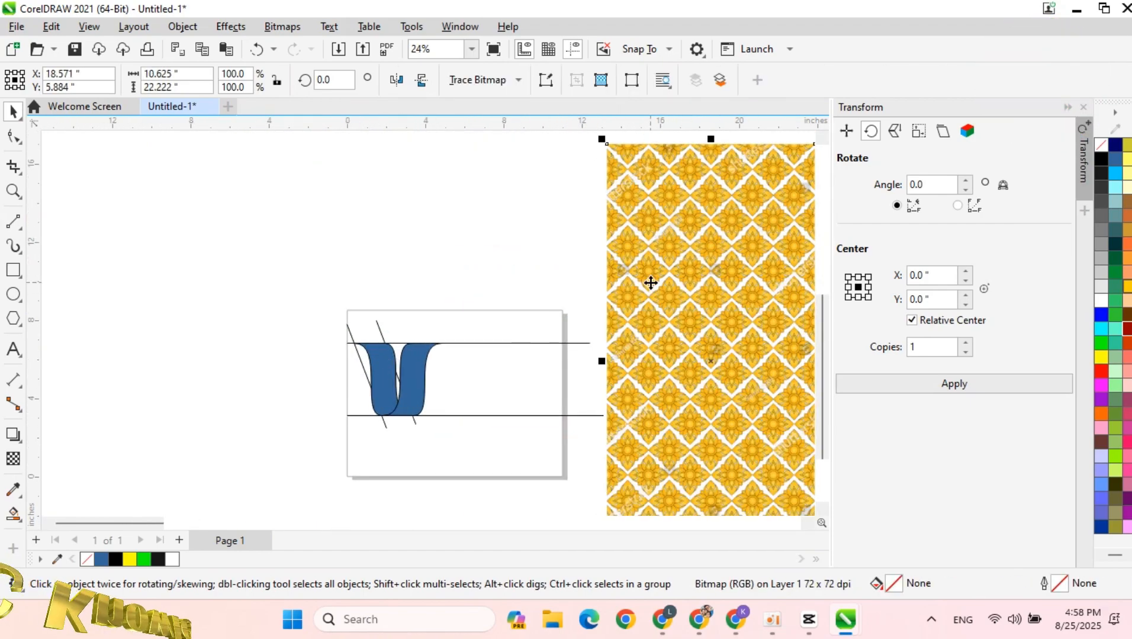
Step: PowerClip the gold pattern image inside the original curved shape on the left
{"action": "left_click", "coordinate": [182, 26]}
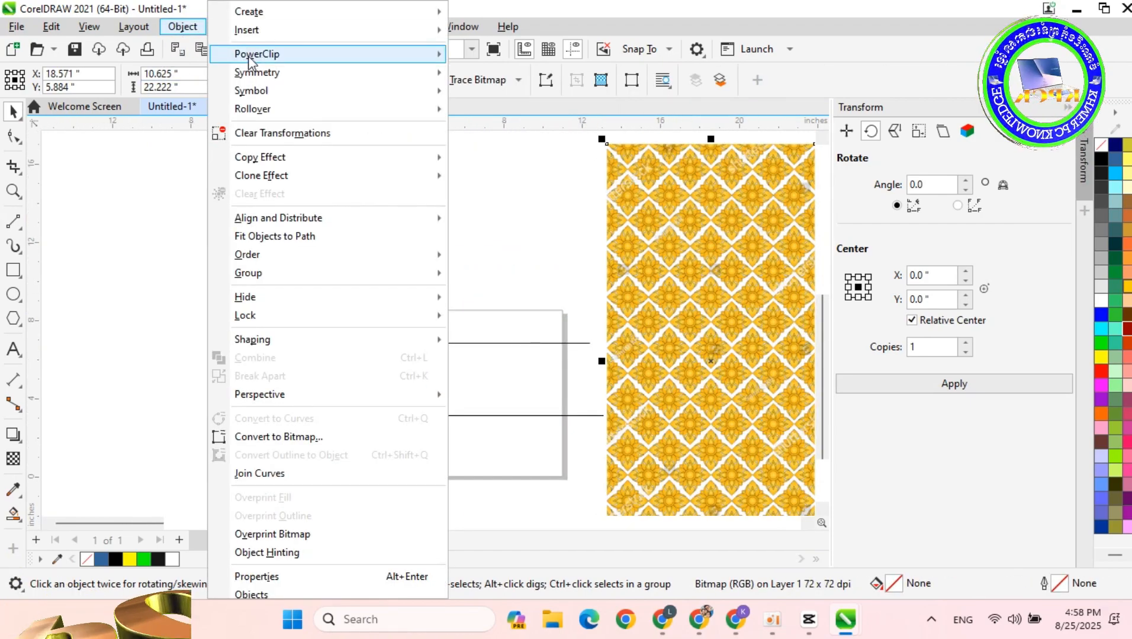
{"action": "mouse_move", "coordinate": [425, 57]}
{"action": "left_click", "coordinate": [518, 56]}
{"action": "left_click", "coordinate": [394, 391]}
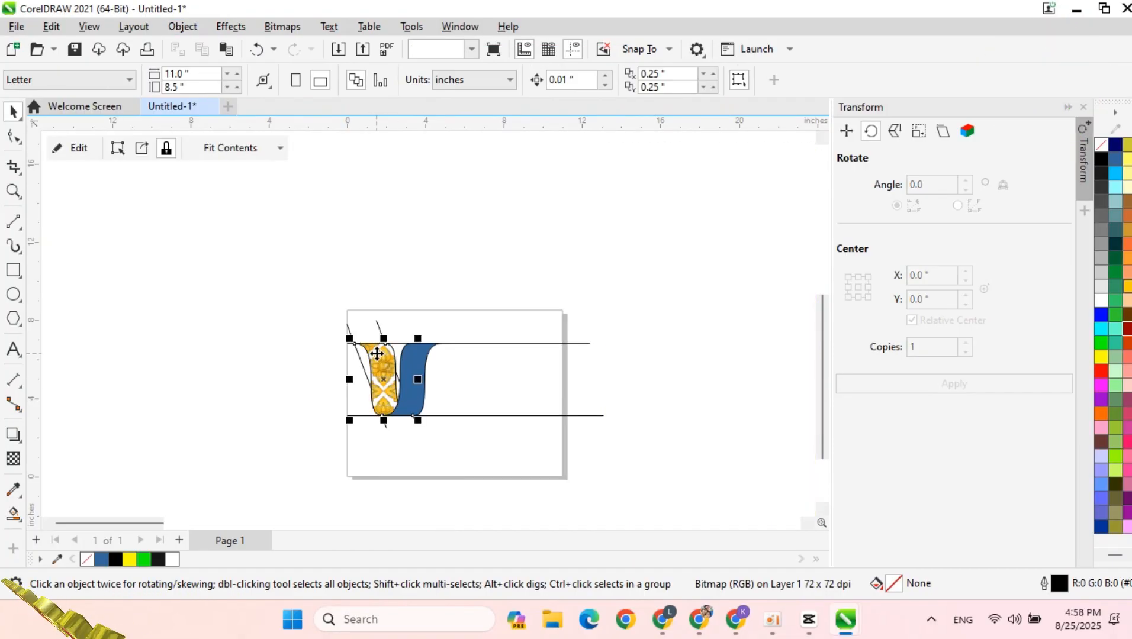
Step: Edit the PowerClip contents, scaling the pattern to about 29.1% (3.094 by 6.472 inches) over the curved shape, and finish editing
{"action": "scroll", "coordinate": [397, 391], "scroll_direction": "up", "scroll_amount": 2}
{"action": "left_click", "coordinate": [74, 148]}
{"action": "scroll", "coordinate": [303, 310], "scroll_direction": "down", "scroll_amount": 3}
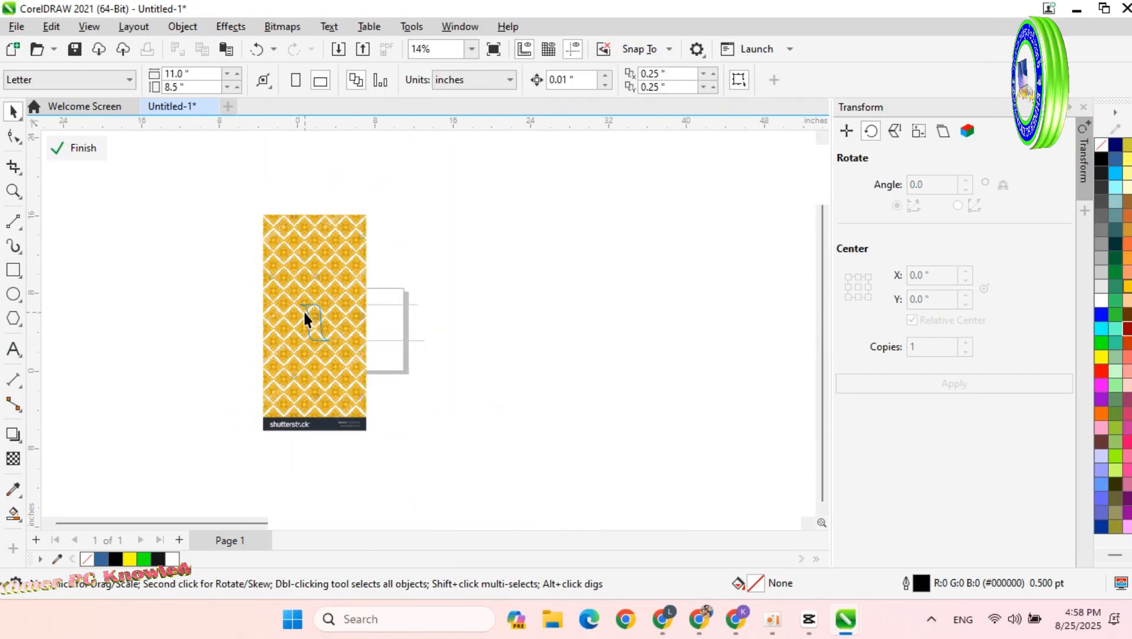
{"action": "left_click_drag", "start_coordinate": [352, 213], "coordinate": [337, 293]}
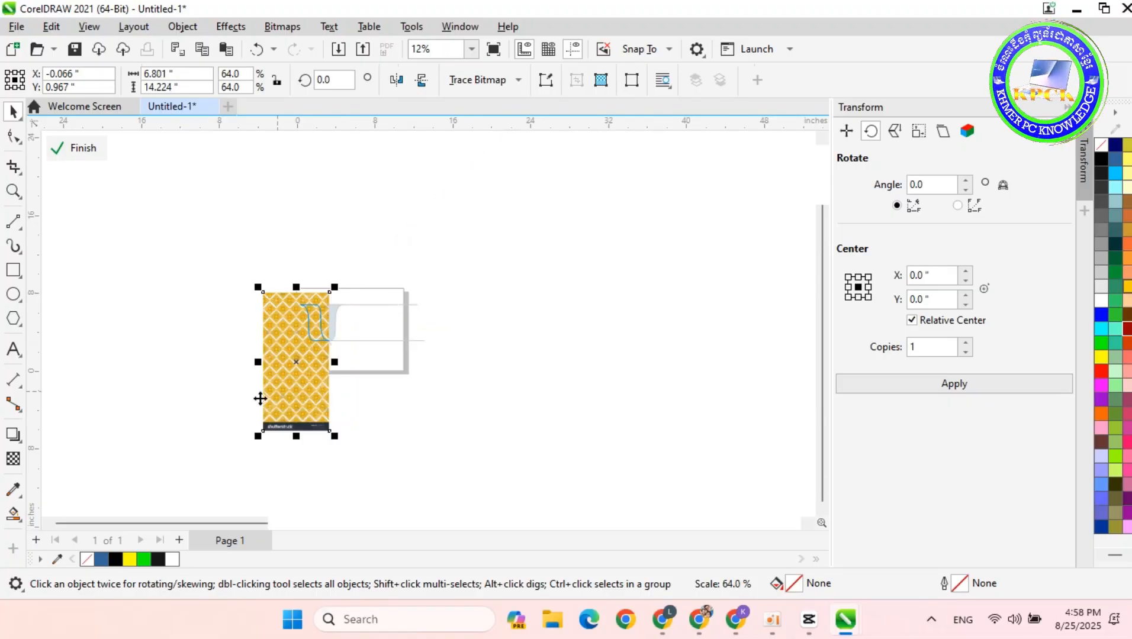
{"action": "left_click_drag", "start_coordinate": [287, 422], "coordinate": [296, 365]}
{"action": "scroll", "coordinate": [318, 320], "scroll_direction": "up", "scroll_amount": 4}
{"action": "scroll", "coordinate": [239, 375], "scroll_direction": "down", "scroll_amount": 1}
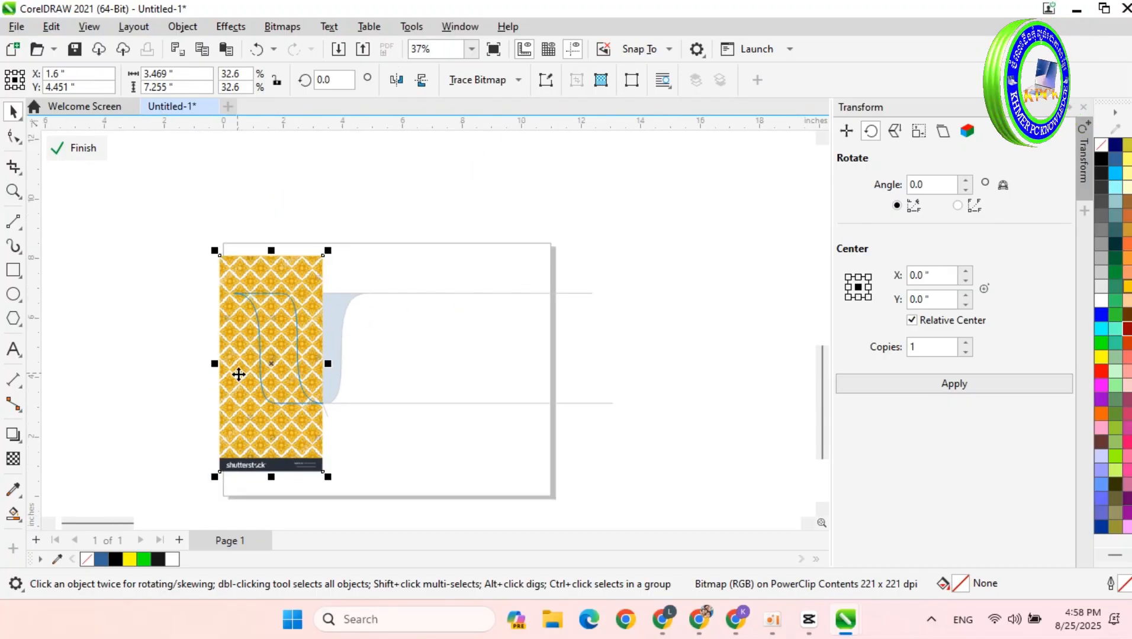
{"action": "left_click_drag", "start_coordinate": [215, 481], "coordinate": [226, 459]}
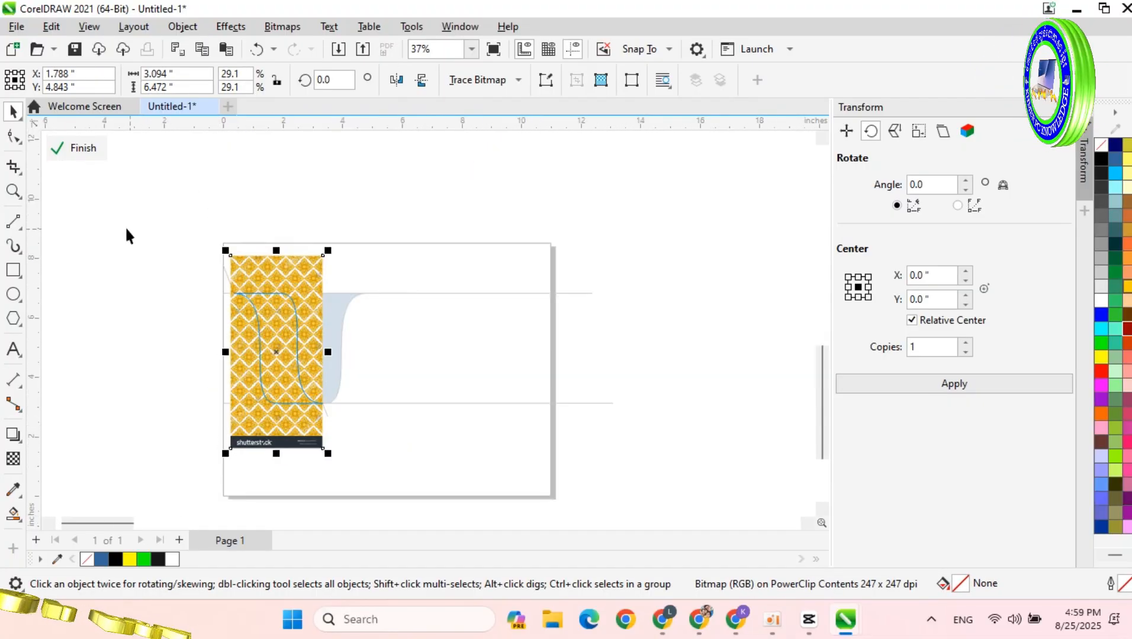
{"action": "scroll", "coordinate": [316, 395], "scroll_direction": "up", "scroll_amount": 3}
Step: Bring the mirrored blue shape in front of the gold-patterned shape
{"action": "left_click", "coordinate": [384, 315]}
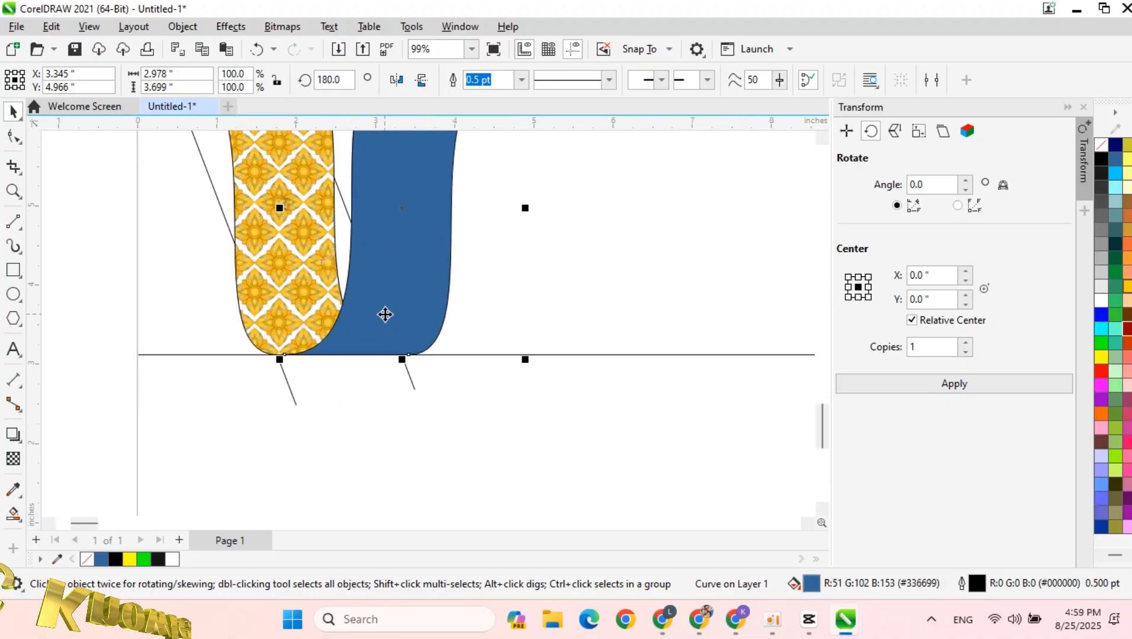
{"action": "right_click", "coordinate": [384, 315]}
{"action": "mouse_move", "coordinate": [549, 243]}
{"action": "left_click", "coordinate": [615, 260]}
{"action": "scroll", "coordinate": [492, 283], "scroll_direction": "down", "scroll_amount": 2}
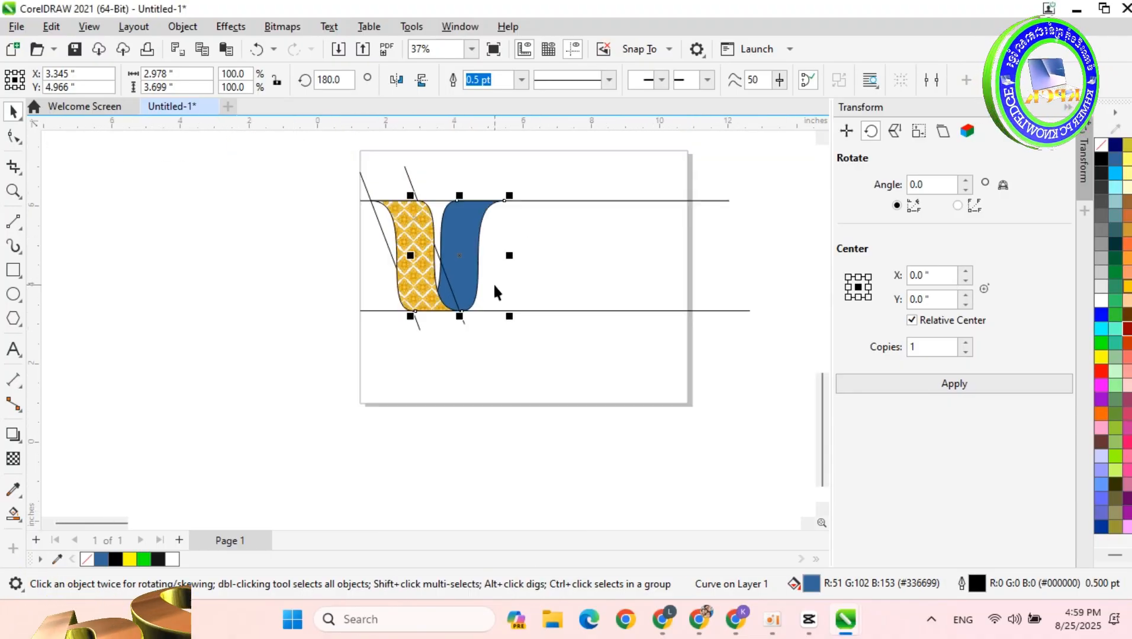
Step: Apply a linear fountain fill along the mirrored shape's height, black at both ends with dark red near the middle
{"action": "left_click", "coordinate": [20, 520]}
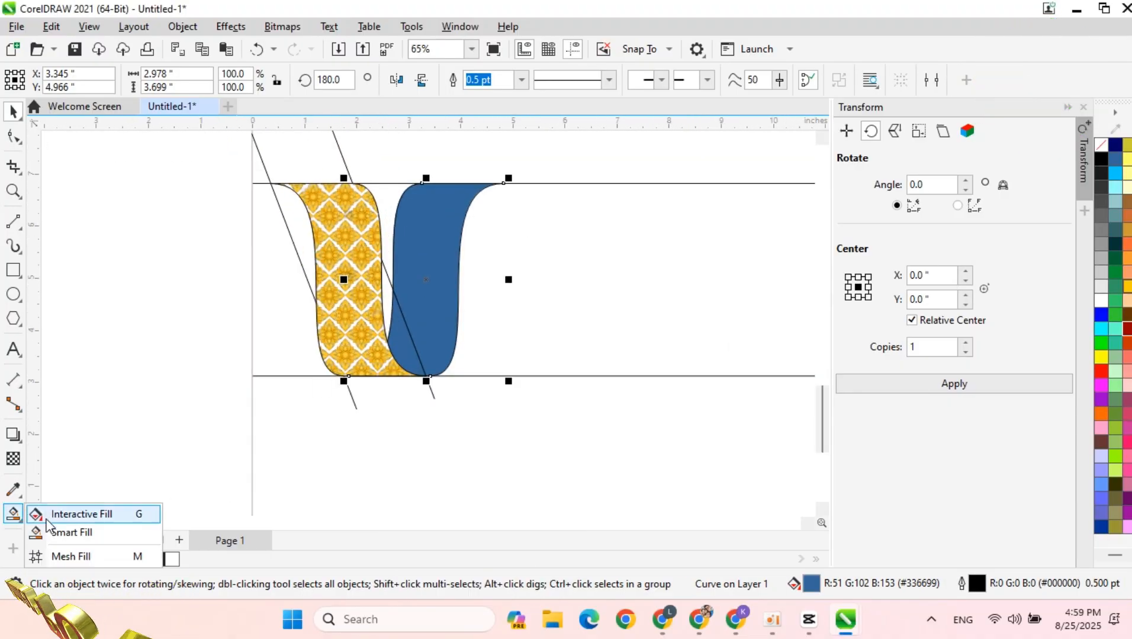
{"action": "left_click", "coordinate": [92, 517]}
{"action": "left_click_drag", "start_coordinate": [449, 183], "coordinate": [425, 376]}
{"action": "left_click_drag", "start_coordinate": [451, 185], "coordinate": [449, 183]}
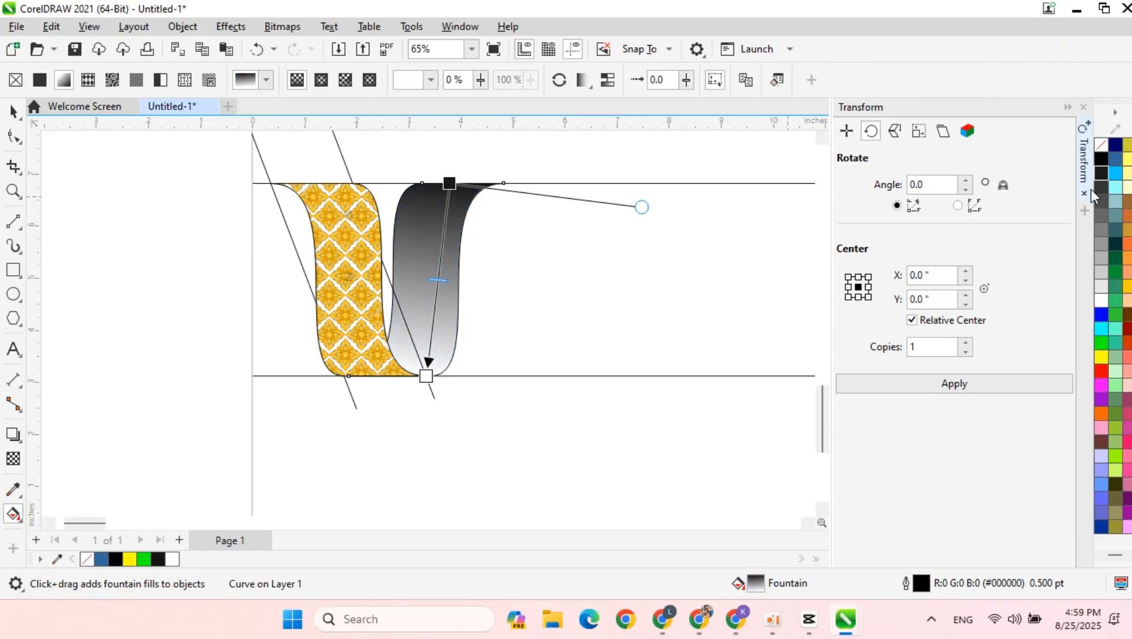
{"action": "left_click_drag", "start_coordinate": [443, 320], "coordinate": [426, 376]}
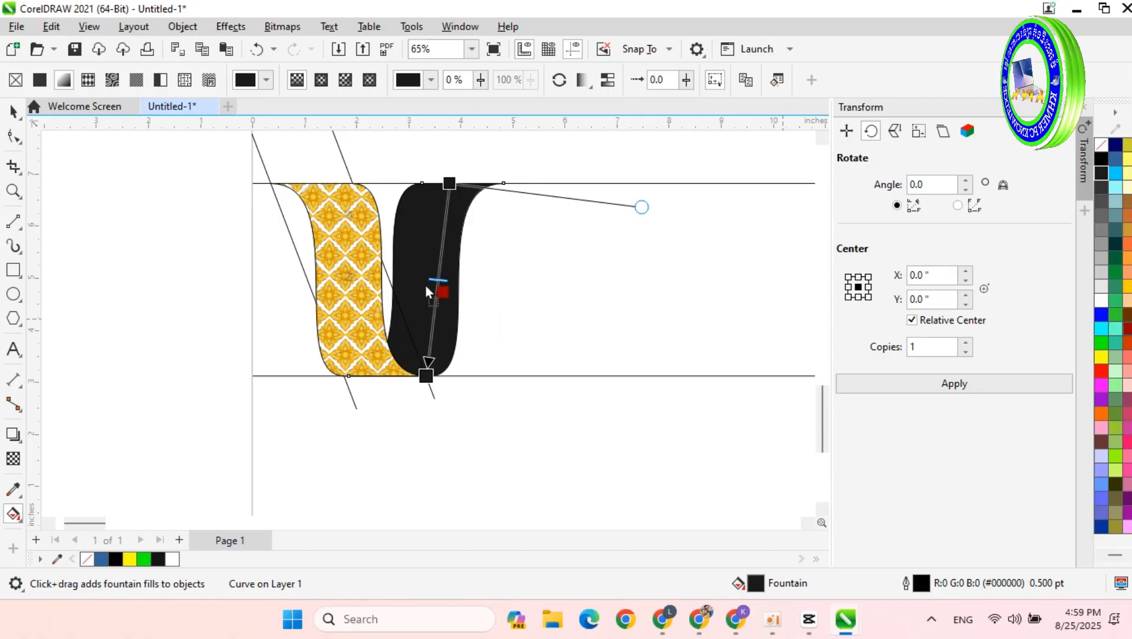
{"action": "left_click_drag", "start_coordinate": [440, 270], "coordinate": [439, 267]}
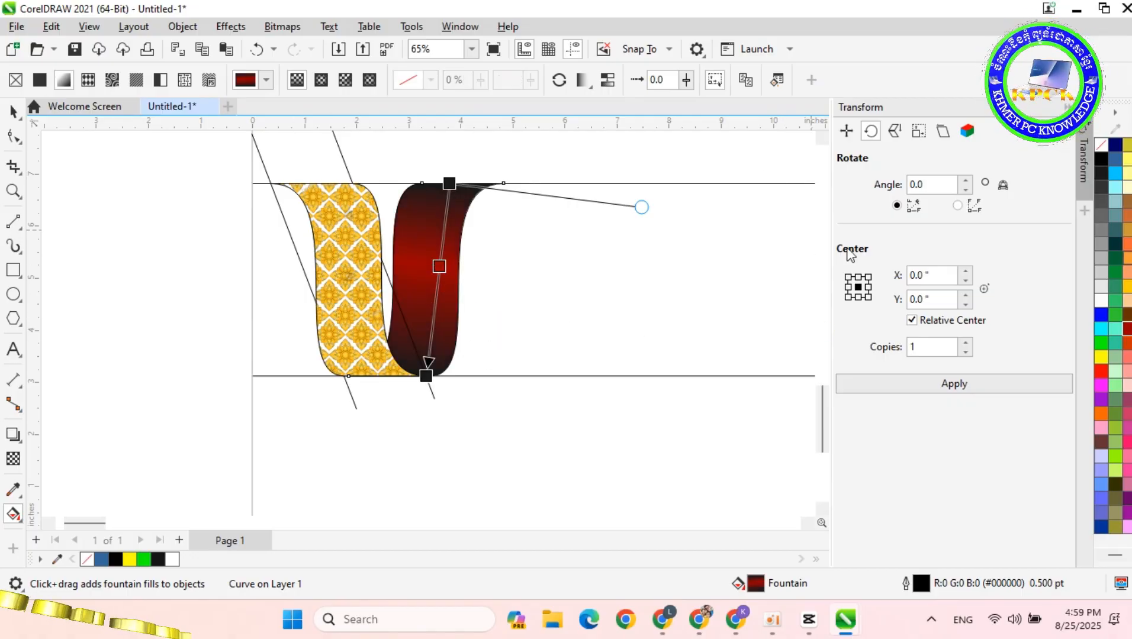
{"action": "left_click", "coordinate": [11, 113]}
Step: Select the gold-patterned and red-black shapes together, then copy and paste the pair
{"action": "scroll", "coordinate": [193, 191], "scroll_direction": "down", "scroll_amount": 1}
{"action": "scroll", "coordinate": [335, 217], "scroll_direction": "up", "scroll_amount": 1}
{"action": "left_click", "coordinate": [278, 220]}
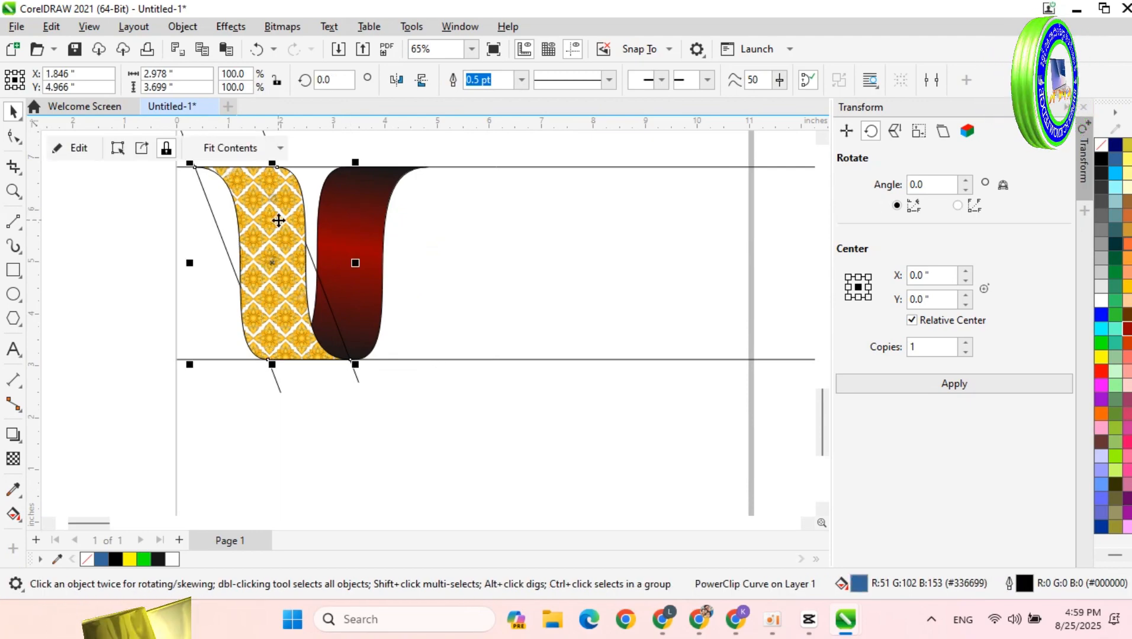
{"action": "left_click", "coordinate": [364, 191], "text": "shift"}
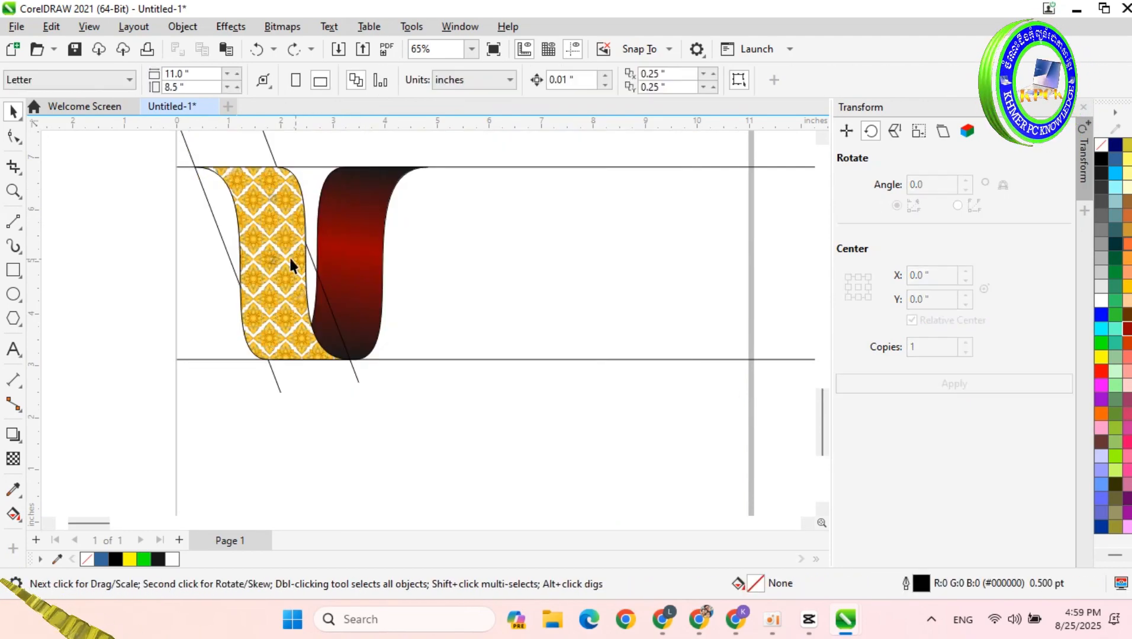
{"action": "left_click", "coordinate": [290, 257]}
{"action": "left_click", "coordinate": [364, 197], "text": "shift"}
{"action": "right_click", "coordinate": [391, 172]}
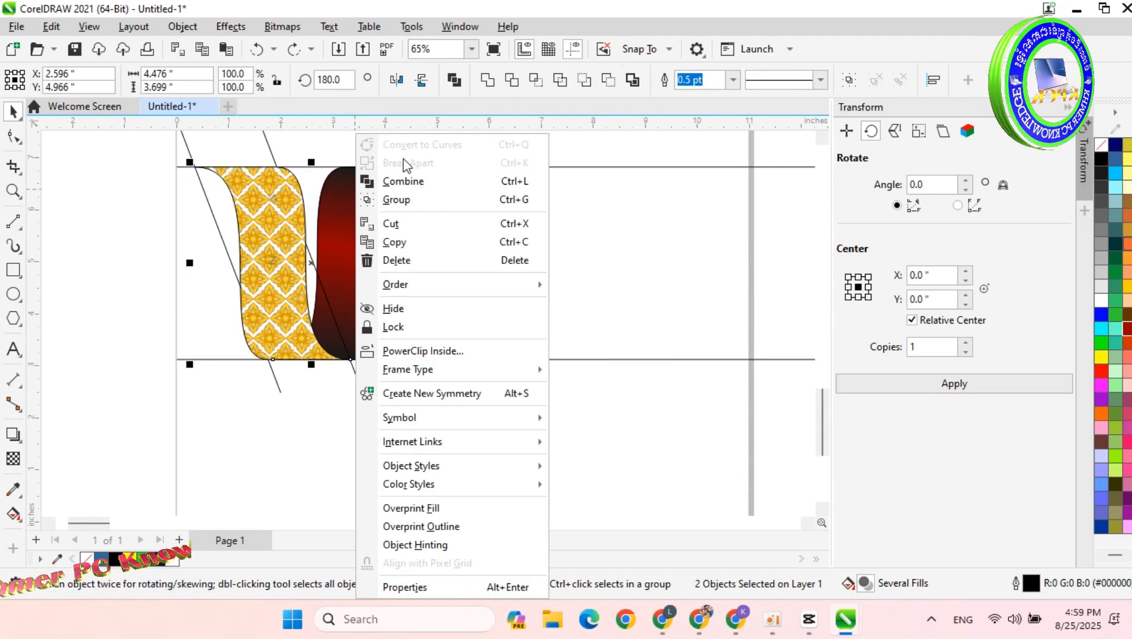
{"action": "left_click", "coordinate": [396, 243]}
{"action": "right_click", "coordinate": [473, 194]}
{"action": "left_click", "coordinate": [512, 319]}
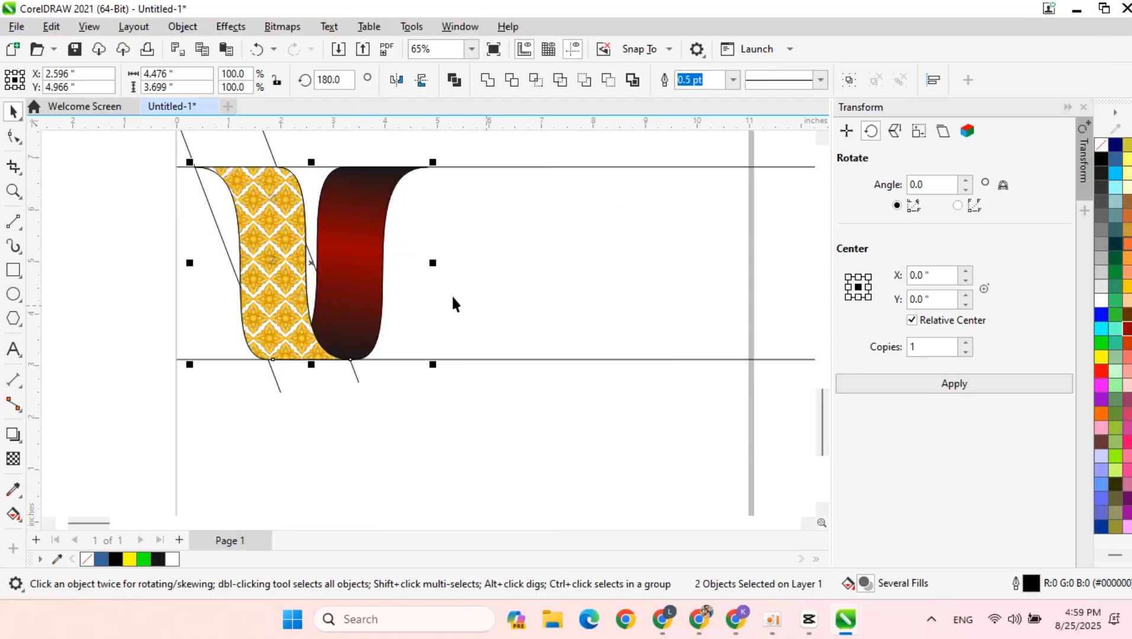
Step: Move the pasted pair right against the first pair, to about X 5.531 and Y 4.962 inches, between the horizontal lines
{"action": "left_click_drag", "start_coordinate": [278, 222], "coordinate": [426, 222]}
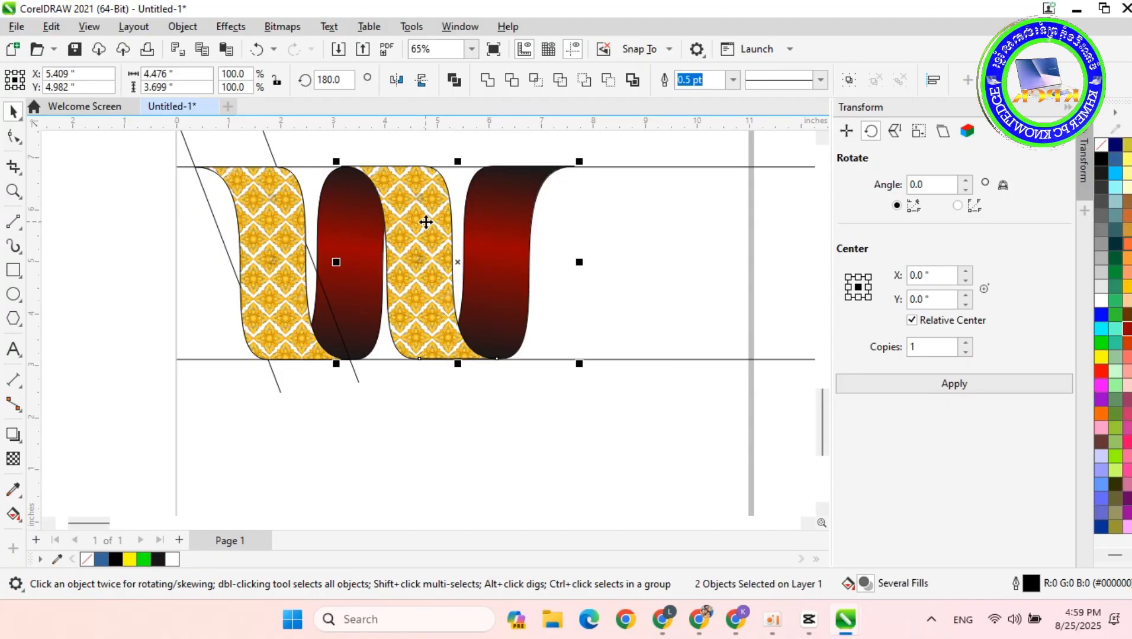
{"action": "scroll", "coordinate": [381, 283], "scroll_direction": "up", "scroll_amount": 4}
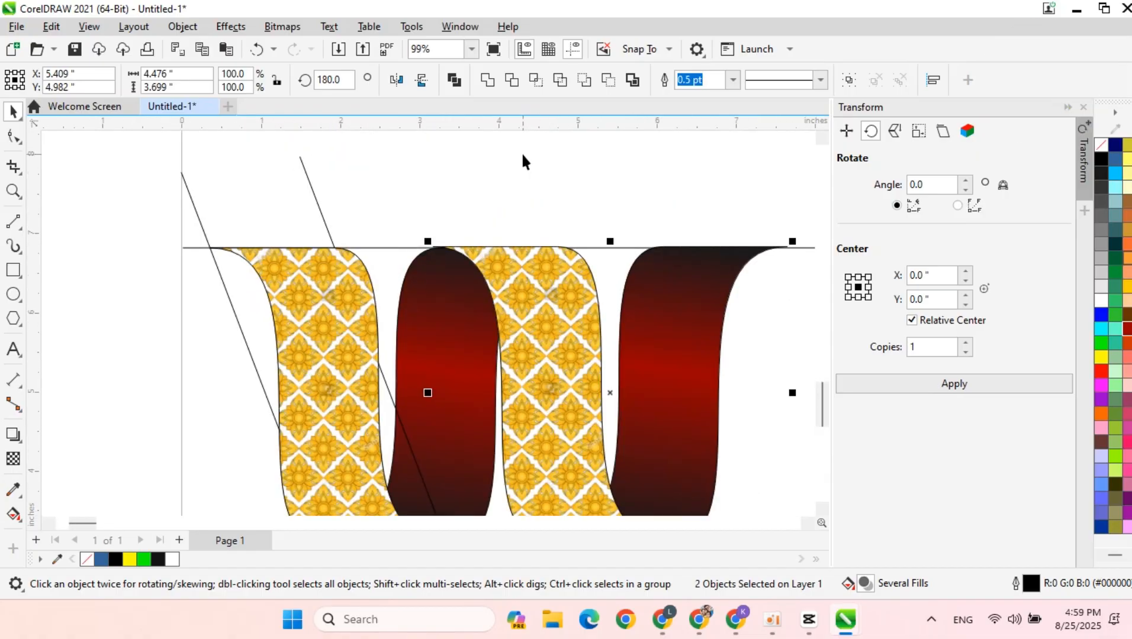
{"action": "scroll", "coordinate": [499, 253], "scroll_direction": "up", "scroll_amount": 1}
{"action": "left_click_drag", "start_coordinate": [496, 244], "coordinate": [475, 223]}
{"action": "scroll", "coordinate": [506, 247], "scroll_direction": "up", "scroll_amount": 1}
{"action": "scroll", "coordinate": [518, 311], "scroll_direction": "down", "scroll_amount": 6}
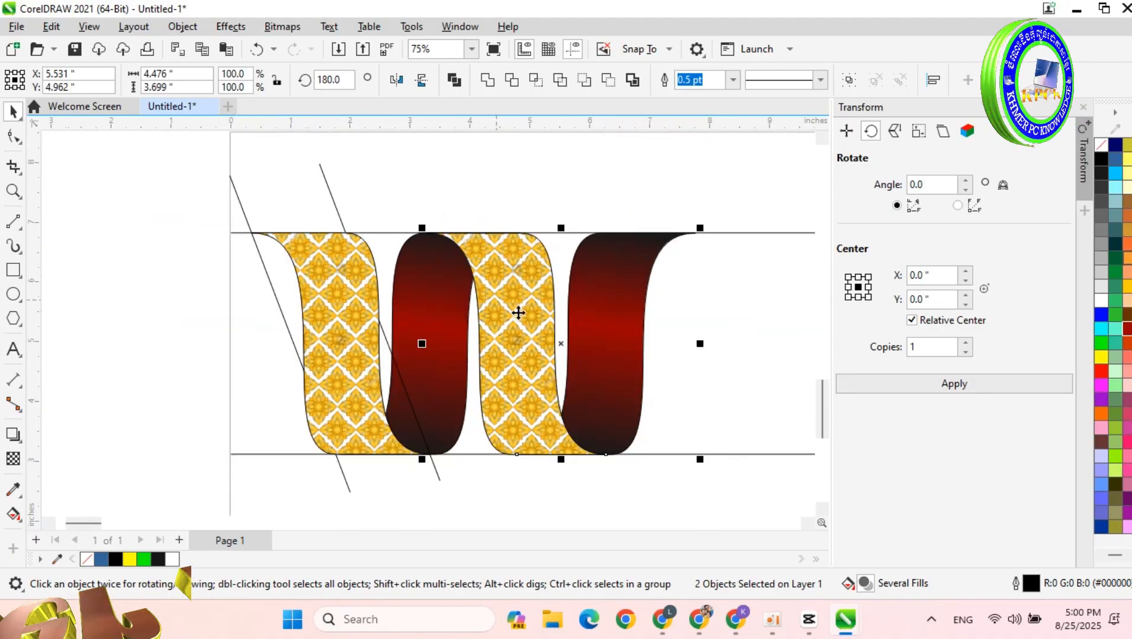
Step: Paste another gold and red-black pair and move it right of the second pair, to about X 8.319 inches
{"action": "right_click", "coordinate": [766, 299]}
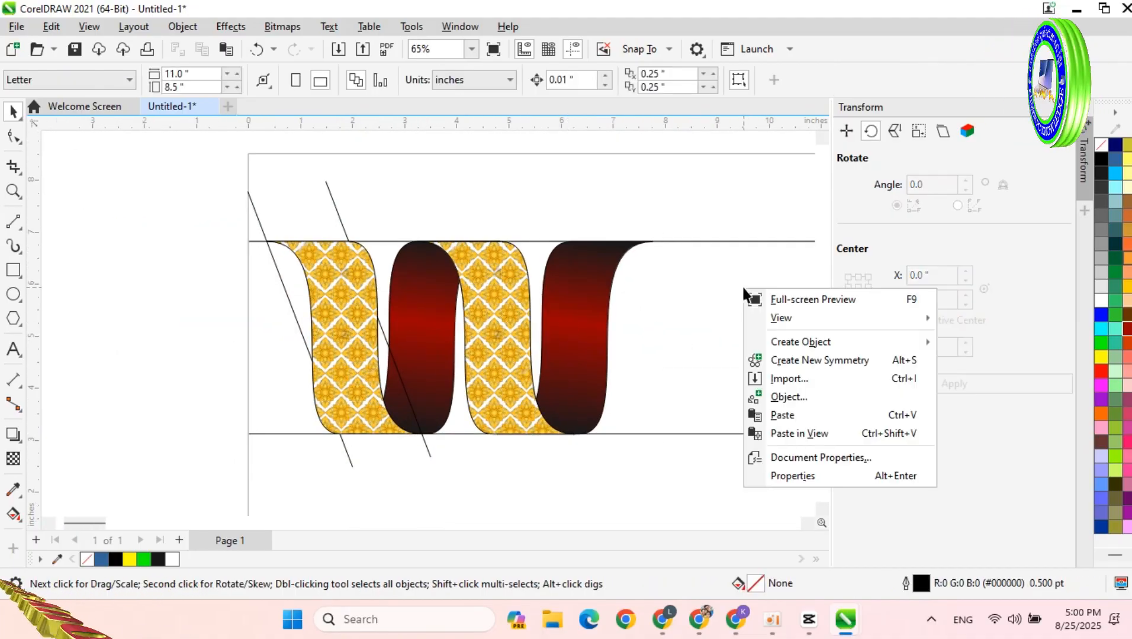
{"action": "left_click", "coordinate": [750, 412]}
{"action": "left_click_drag", "start_coordinate": [399, 273], "coordinate": [634, 314]}
{"action": "scroll", "coordinate": [632, 311], "scroll_direction": "up", "scroll_amount": 3}
{"action": "scroll", "coordinate": [438, 482], "scroll_direction": "down", "scroll_amount": 5}
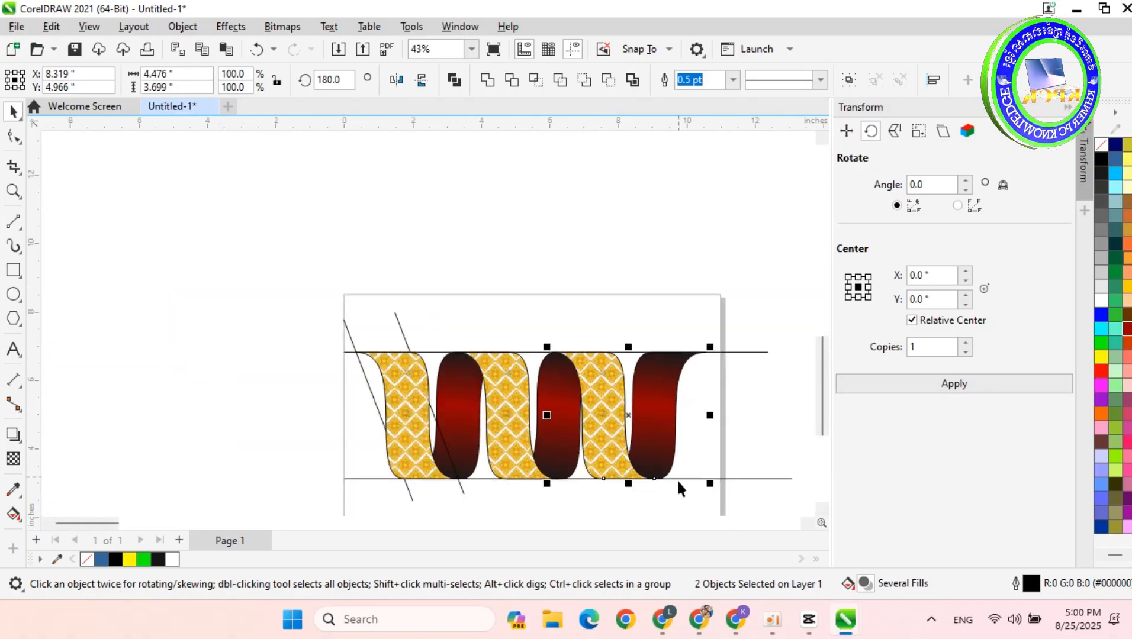
Step: Nudge the third pair slightly down and right to X 8.449 and Y 4.956 inches to align it with the second pair
{"action": "left_click_drag", "start_coordinate": [91, 523], "coordinate": [114, 525]}
{"action": "scroll", "coordinate": [255, 401], "scroll_direction": "up", "scroll_amount": 5}
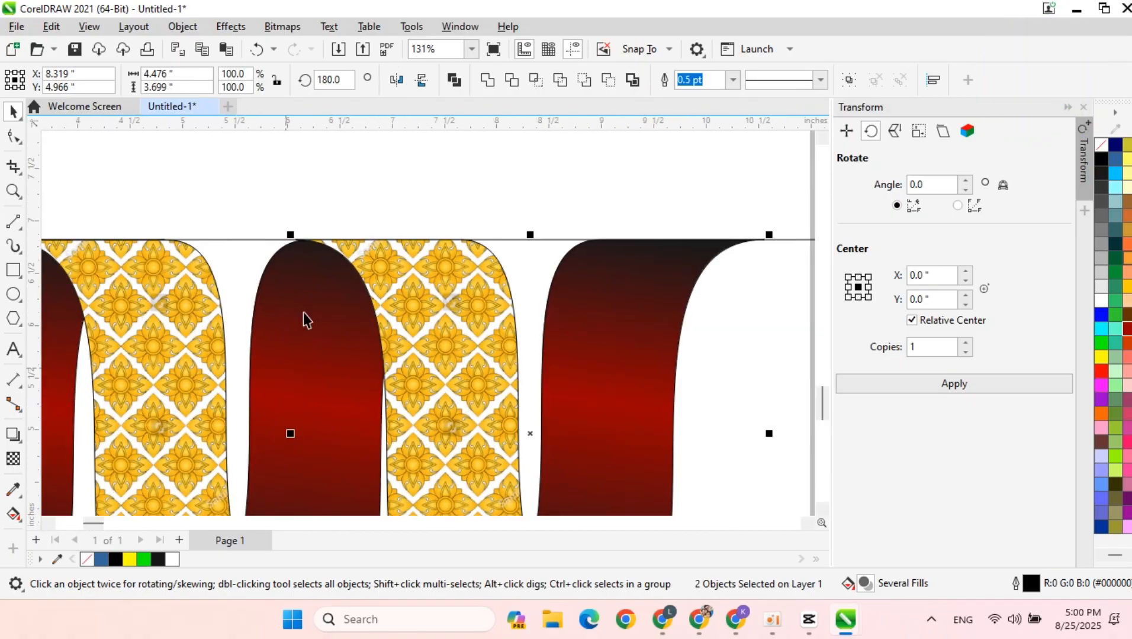
{"action": "key", "text": "Down"}
{"action": "key", "text": "Right"}
{"action": "key", "text": "Right"}
{"action": "key", "text": "Right"}
{"action": "key", "text": "Right"}
{"action": "key", "text": "Right"}
{"action": "key", "text": "Right"}
{"action": "key", "text": "Right"}
{"action": "key", "text": "Right"}
{"action": "key", "text": "Right"}
{"action": "key", "text": "Right"}
{"action": "key", "text": "Right"}
{"action": "key", "text": "Right"}
{"action": "key", "text": "Right"}
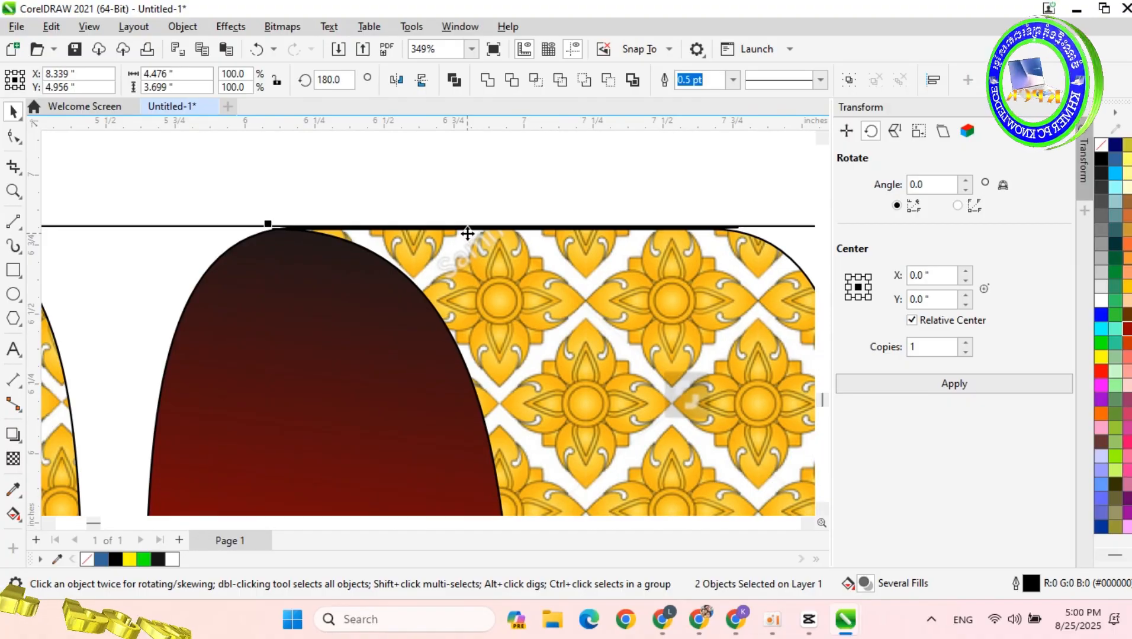
{"action": "scroll", "coordinate": [467, 233], "scroll_direction": "down", "scroll_amount": 7}
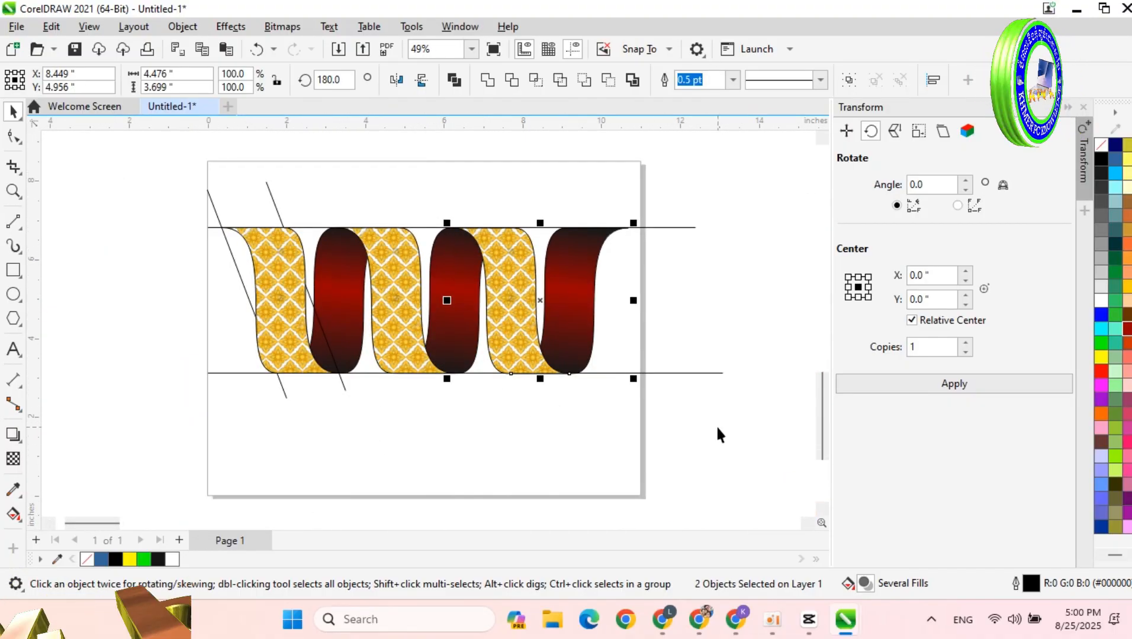
Step: Draw a long thin horizontal rectangle about 14.542 by 0.608 inches below the ribbon shapes
{"action": "left_click", "coordinate": [716, 424]}
{"action": "scroll", "coordinate": [716, 423], "scroll_direction": "down", "scroll_amount": 1}
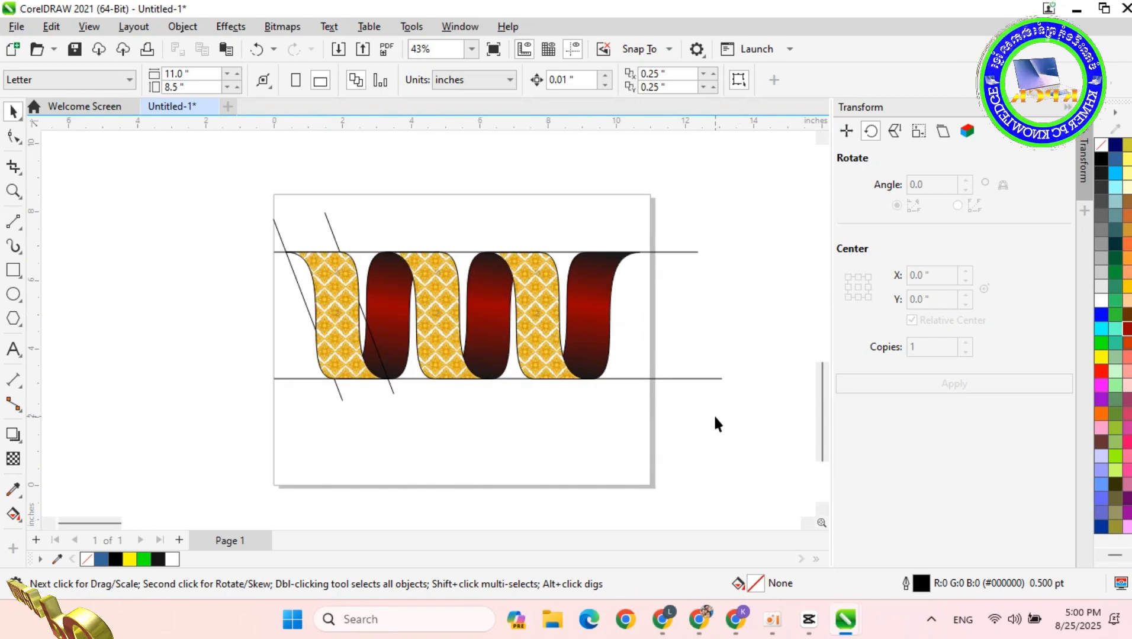
{"action": "left_click", "coordinate": [13, 269]}
{"action": "mouse_move", "coordinate": [218, 438]}
{"action": "left_mouse_down"}
{"action": "mouse_move", "coordinate": [687, 486]}
{"action": "mouse_move", "coordinate": [716, 458]}
{"action": "left_mouse_up"}
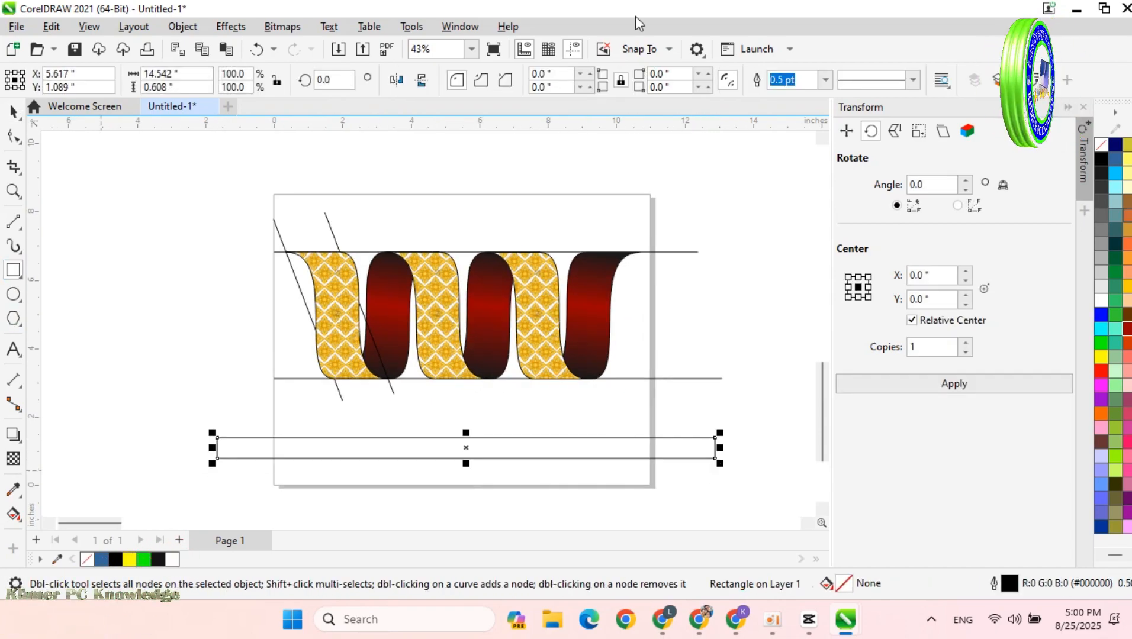
Step: Draw a small ellipse left of the ribbon and turn it into a left-facing arc about 0.541 by 0.959 inches
{"action": "left_click", "coordinate": [17, 299]}
{"action": "scroll", "coordinate": [168, 491], "scroll_direction": "up", "scroll_amount": 2}
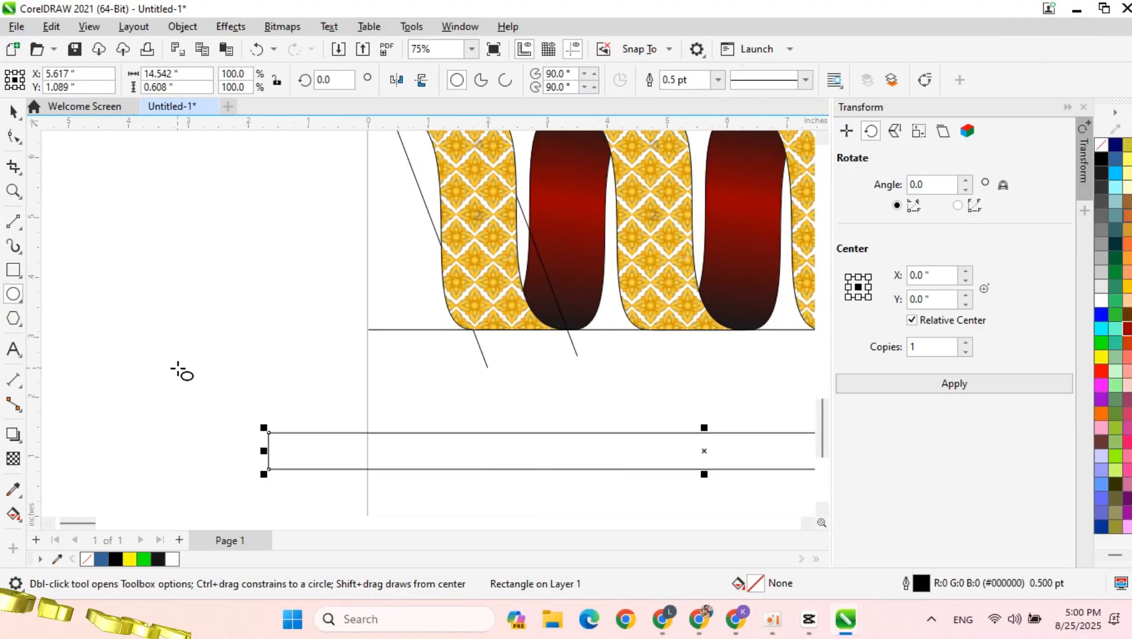
{"action": "left_click_drag", "start_coordinate": [183, 340], "coordinate": [215, 339]}
{"action": "left_click", "coordinate": [507, 85]}
{"action": "key", "text": "F10"}
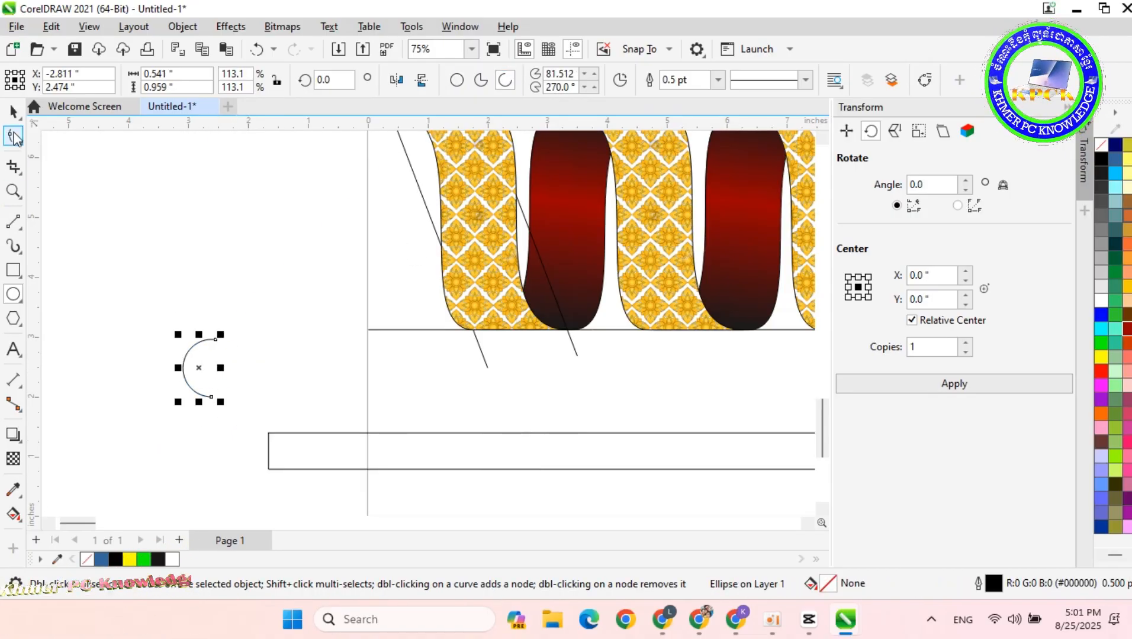
Step: Move the arc to the left end of the long rectangle, at about X -2.035 and Y 0.965 inches
{"action": "key", "text": "space"}
{"action": "left_click", "coordinate": [232, 469]}
{"action": "scroll", "coordinate": [329, 291], "scroll_direction": "up", "scroll_amount": 4}
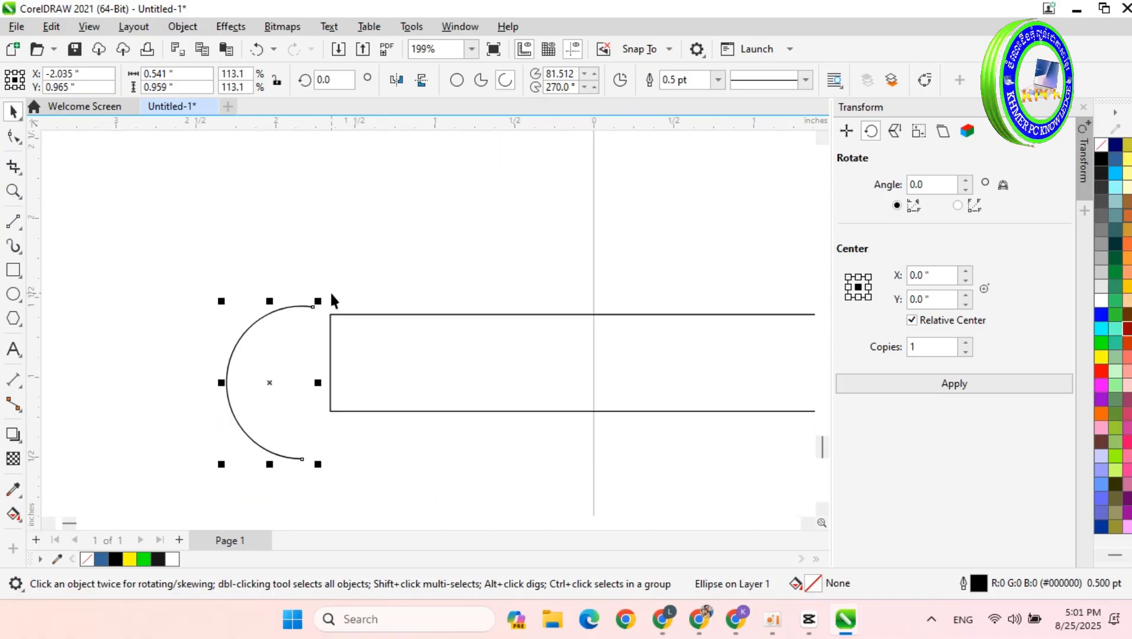
Step: Resize the left-end arc to about 0.465 by 0.632 inches so its upper end meets the rectangle's upper-left corner
{"action": "left_click_drag", "start_coordinate": [156, 251], "coordinate": [166, 252]}
{"action": "scroll", "coordinate": [227, 349], "scroll_direction": "down", "scroll_amount": 3}
{"action": "scroll", "coordinate": [213, 477], "scroll_direction": "up", "scroll_amount": 2}
{"action": "left_click_drag", "start_coordinate": [226, 453], "coordinate": [225, 420]}
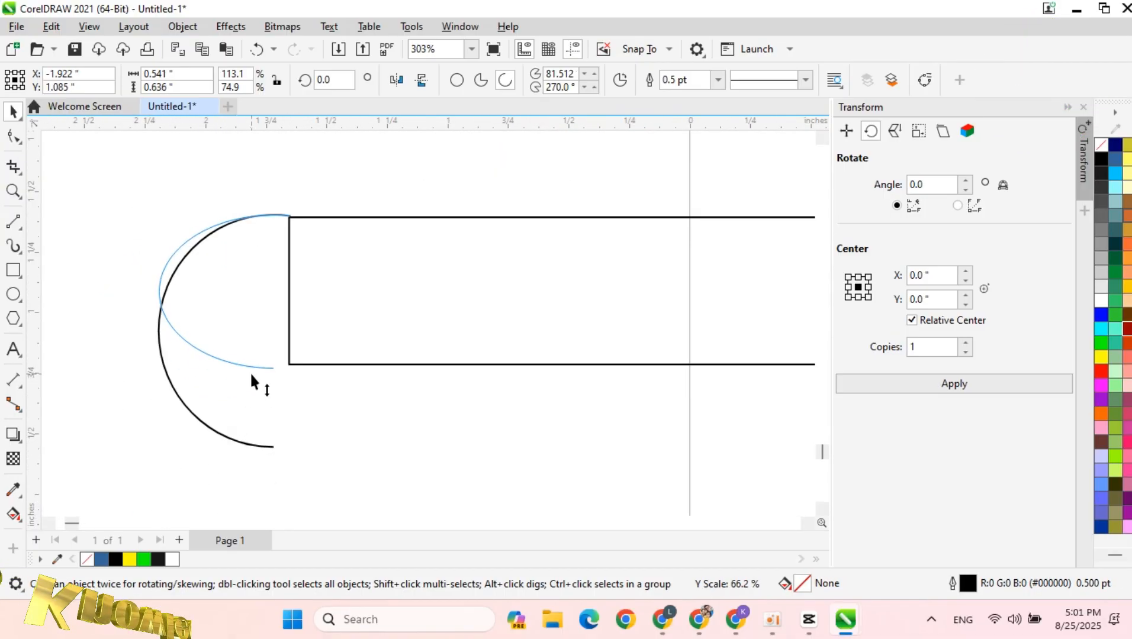
{"action": "left_click_drag", "start_coordinate": [250, 374], "coordinate": [250, 373]}
{"action": "left_click_drag", "start_coordinate": [155, 291], "coordinate": [167, 292]}
{"action": "scroll", "coordinate": [251, 367], "scroll_direction": "up", "scroll_amount": 3}
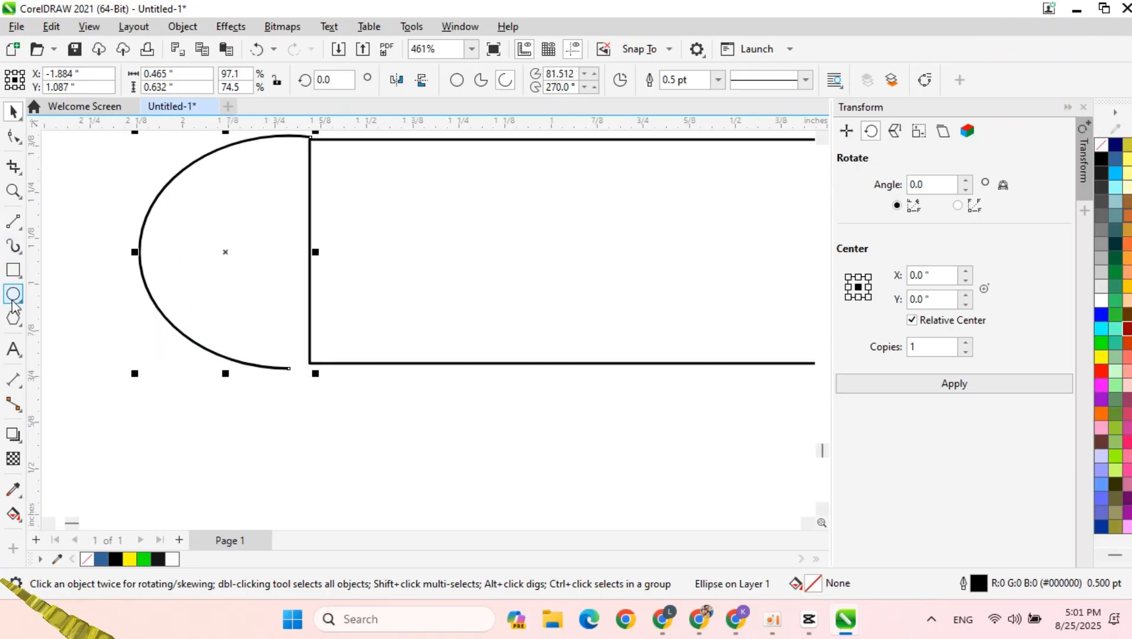
Step: Extend the arc's lower end to the rectangle's lower-left corner and adjust the arc to about 0.462 by 0.629 inches
{"action": "left_click", "coordinate": [13, 296]}
{"action": "left_click_drag", "start_coordinate": [289, 370], "coordinate": [308, 363]}
{"action": "scroll", "coordinate": [308, 269], "scroll_direction": "down", "scroll_amount": 2}
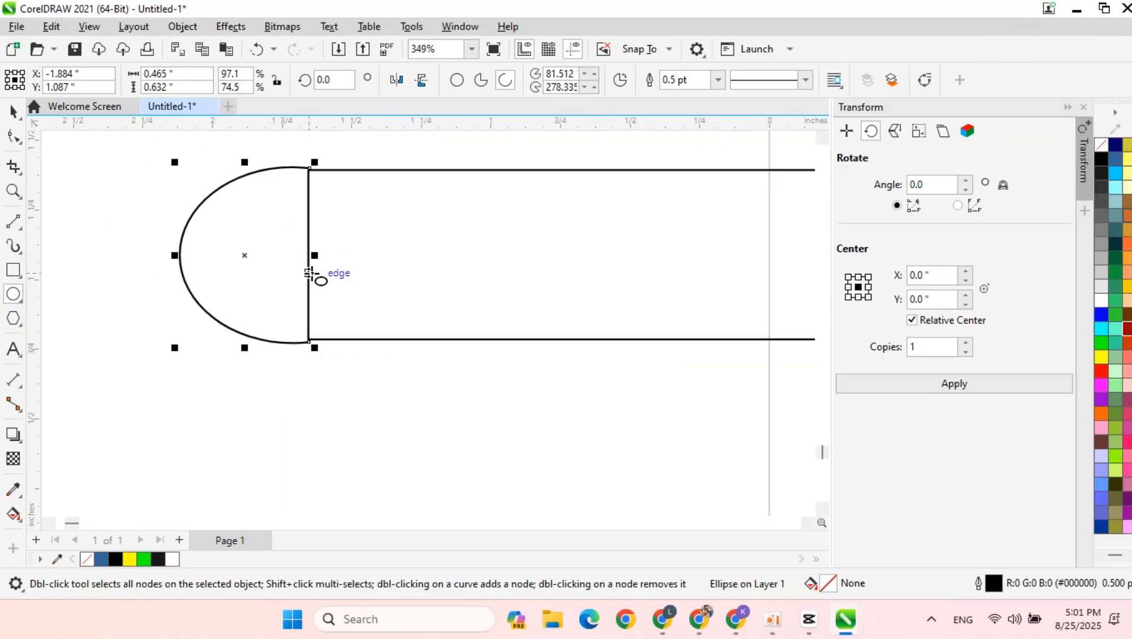
{"action": "scroll", "coordinate": [308, 273], "scroll_direction": "down", "scroll_amount": 4}
{"action": "scroll", "coordinate": [306, 230], "scroll_direction": "up", "scroll_amount": 8}
{"action": "left_click_drag", "start_coordinate": [320, 168], "coordinate": [323, 176]}
{"action": "scroll", "coordinate": [377, 341], "scroll_direction": "down", "scroll_amount": 7}
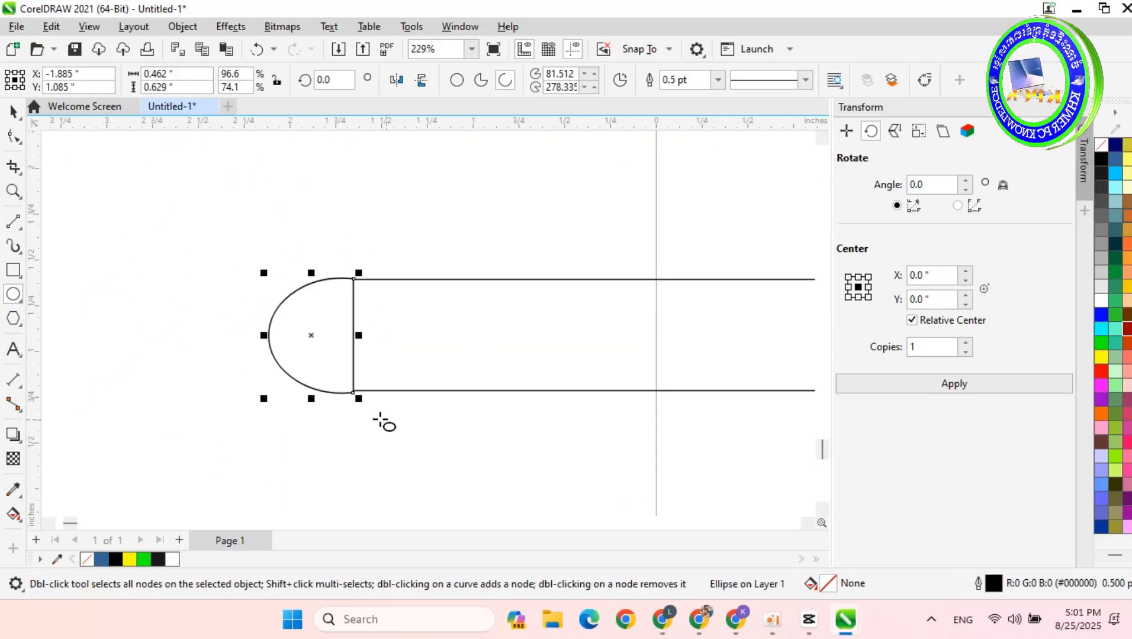
Step: Refine the arc to about 0.468 by 0.615 inches with both ends on the rectangle's left corners, keeping it an open arc
{"action": "scroll", "coordinate": [351, 413], "scroll_direction": "up", "scroll_amount": 10}
{"action": "left_click_drag", "start_coordinate": [365, 341], "coordinate": [359, 326]}
{"action": "scroll", "coordinate": [364, 356], "scroll_direction": "up", "scroll_amount": 6}
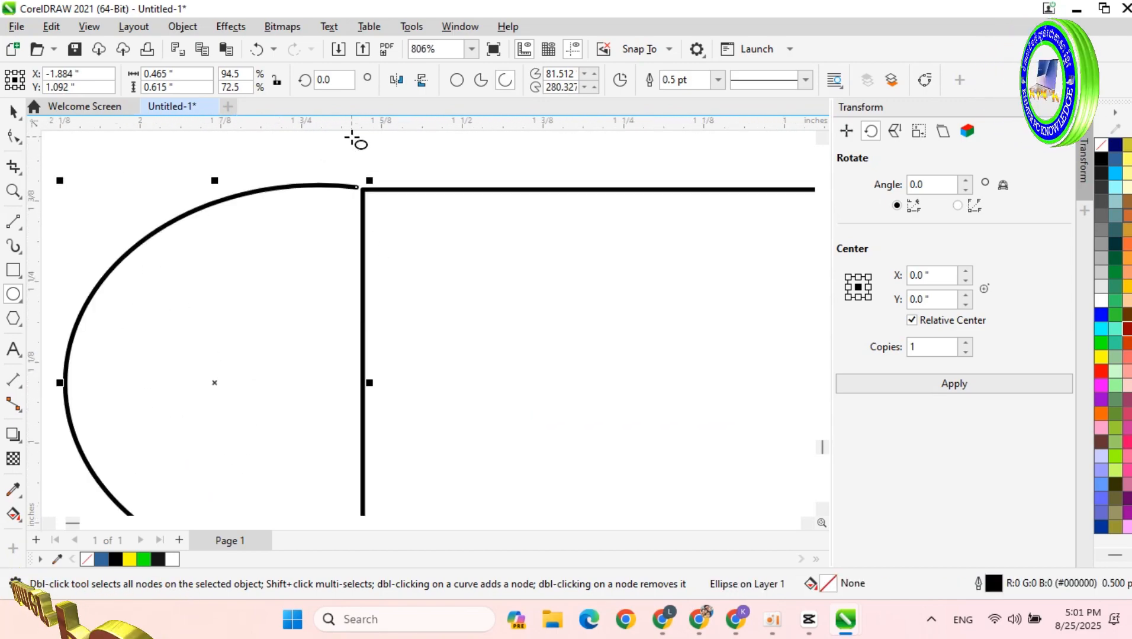
{"action": "mouse_move", "coordinate": [376, 235]}
{"action": "left_mouse_down"}
{"action": "mouse_move", "coordinate": [407, 242]}
{"action": "mouse_move", "coordinate": [396, 235]}
{"action": "left_mouse_up"}
{"action": "scroll", "coordinate": [396, 237], "scroll_direction": "down", "scroll_amount": 10}
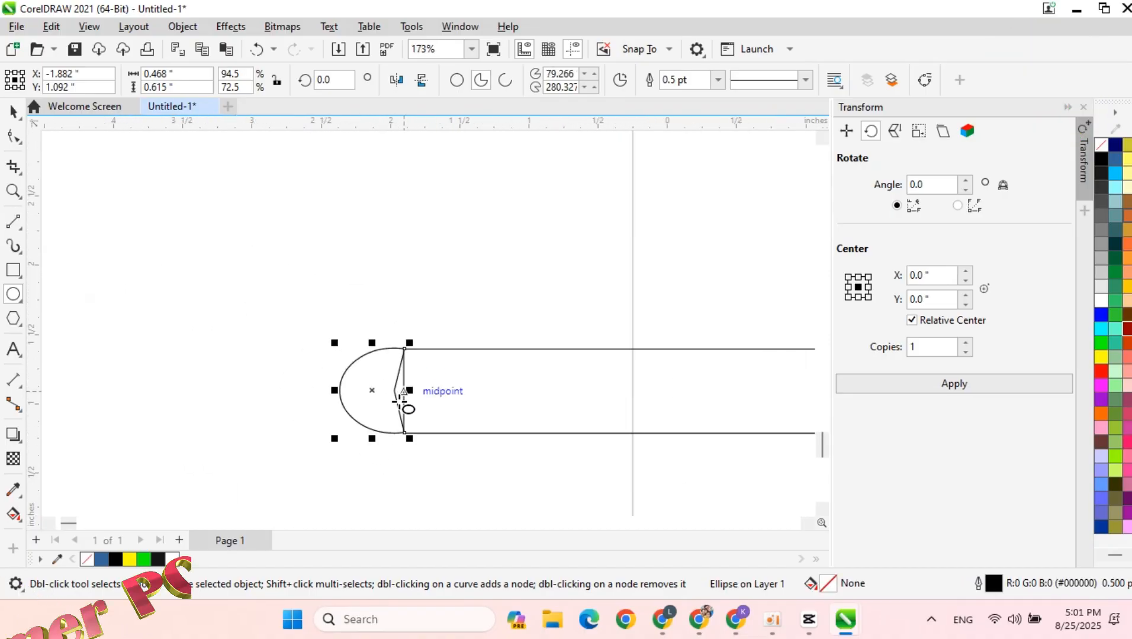
{"action": "left_click", "coordinate": [511, 82]}
{"action": "scroll", "coordinate": [496, 412], "scroll_direction": "down", "scroll_amount": 1}
{"action": "scroll", "coordinate": [618, 476], "scroll_direction": "up", "scroll_amount": 1}
{"action": "scroll", "coordinate": [618, 476], "scroll_direction": "down", "scroll_amount": 2}
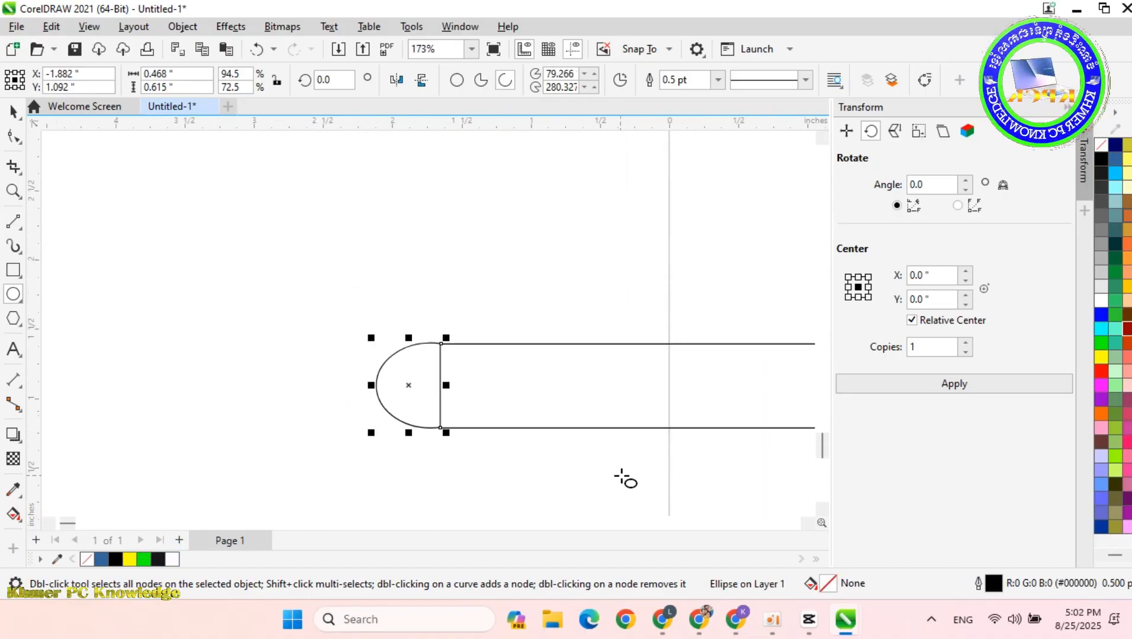
Step: Place a horizontal guideline through the long rectangle's centre at Y 1.089 inches
{"action": "left_click_drag", "start_coordinate": [70, 523], "coordinate": [96, 525]}
{"action": "scroll", "coordinate": [538, 369], "scroll_direction": "down", "scroll_amount": 5}
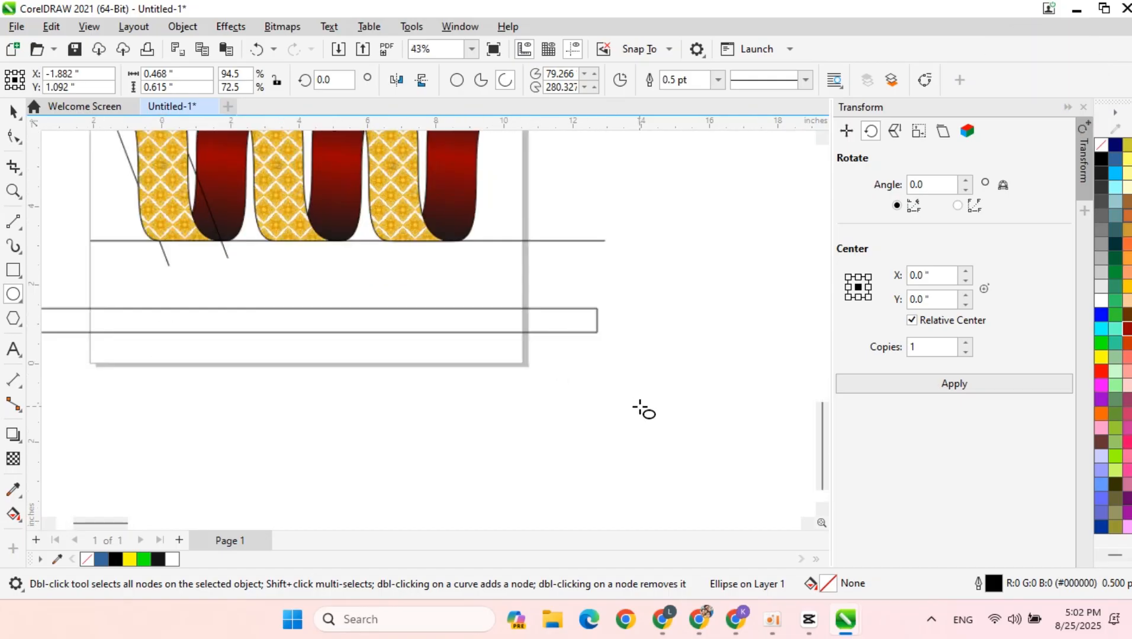
{"action": "scroll", "coordinate": [622, 405], "scroll_direction": "up", "scroll_amount": 2}
{"action": "scroll", "coordinate": [618, 321], "scroll_direction": "up", "scroll_amount": 3}
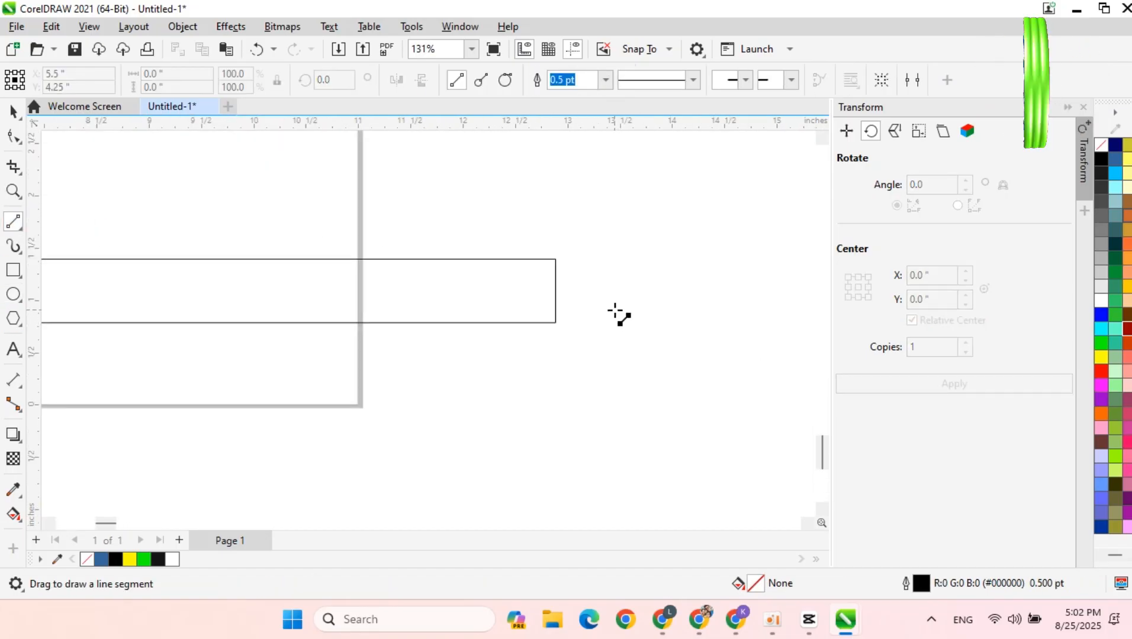
{"action": "scroll", "coordinate": [510, 418], "scroll_direction": "down", "scroll_amount": 3}
{"action": "left_click_drag", "start_coordinate": [140, 523], "coordinate": [126, 524]}
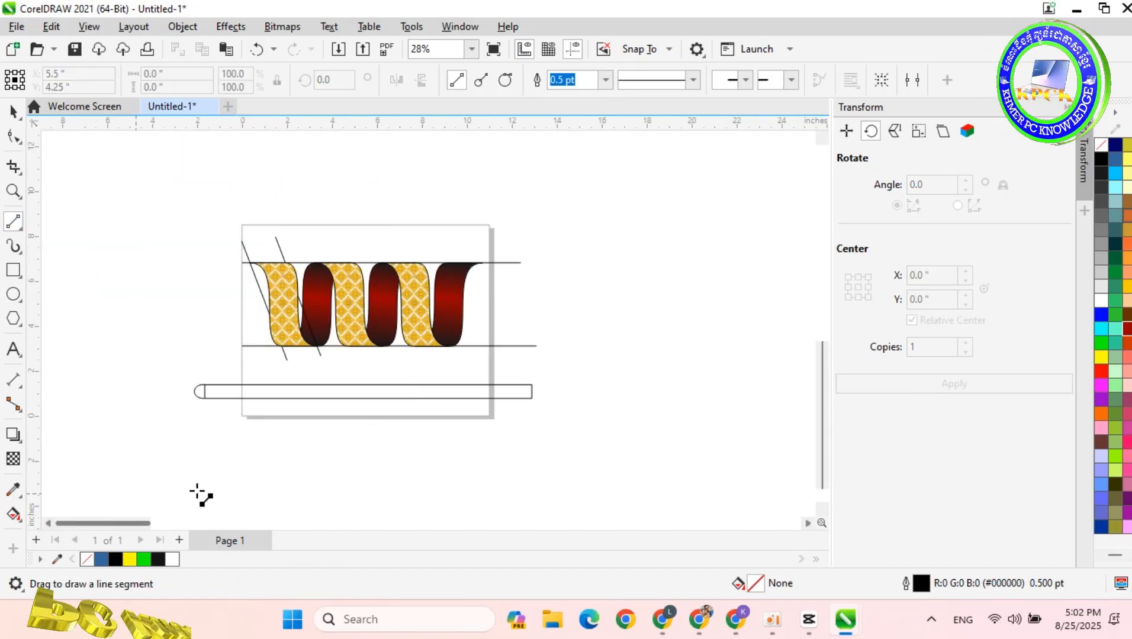
{"action": "scroll", "coordinate": [253, 457], "scroll_direction": "up", "scroll_amount": 3}
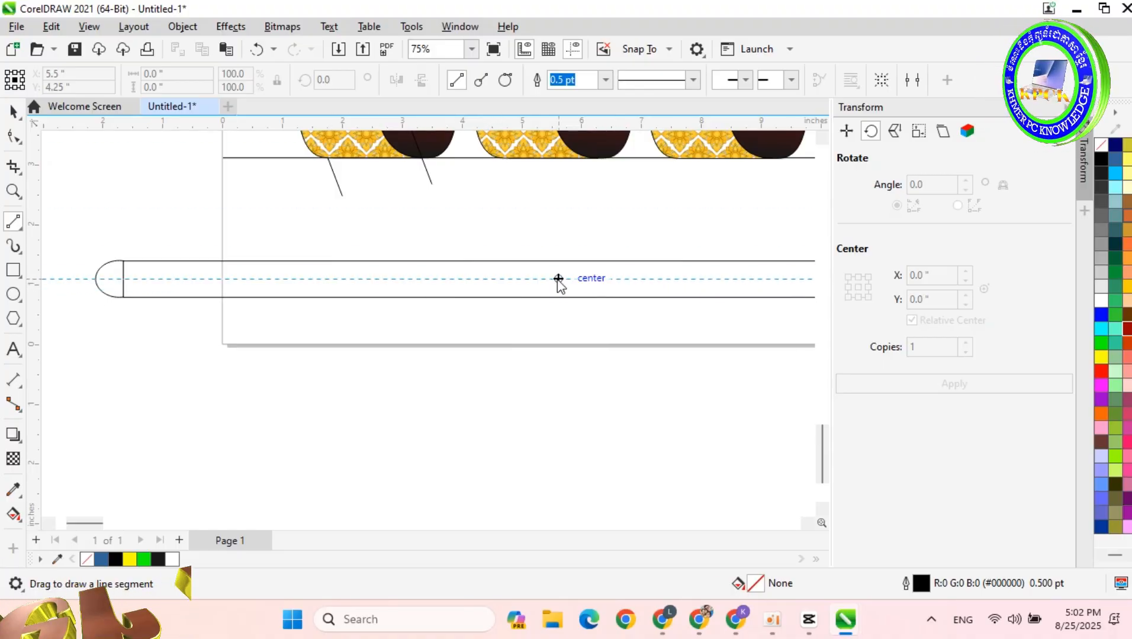
{"action": "scroll", "coordinate": [558, 278], "scroll_direction": "down", "scroll_amount": 3}
{"action": "scroll", "coordinate": [442, 383], "scroll_direction": "up", "scroll_amount": 4}
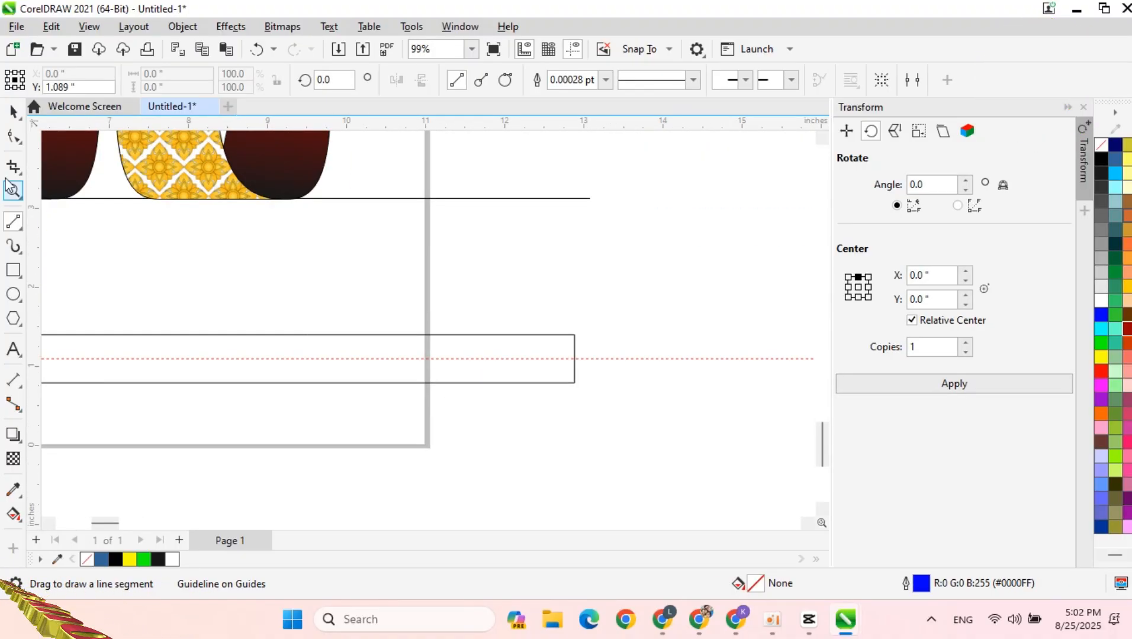
Step: Draw a line rising outward from the rectangle's upper-right corner, about 1.009 by 0.285 inches
{"action": "scroll", "coordinate": [712, 369], "scroll_direction": "up", "scroll_amount": 5}
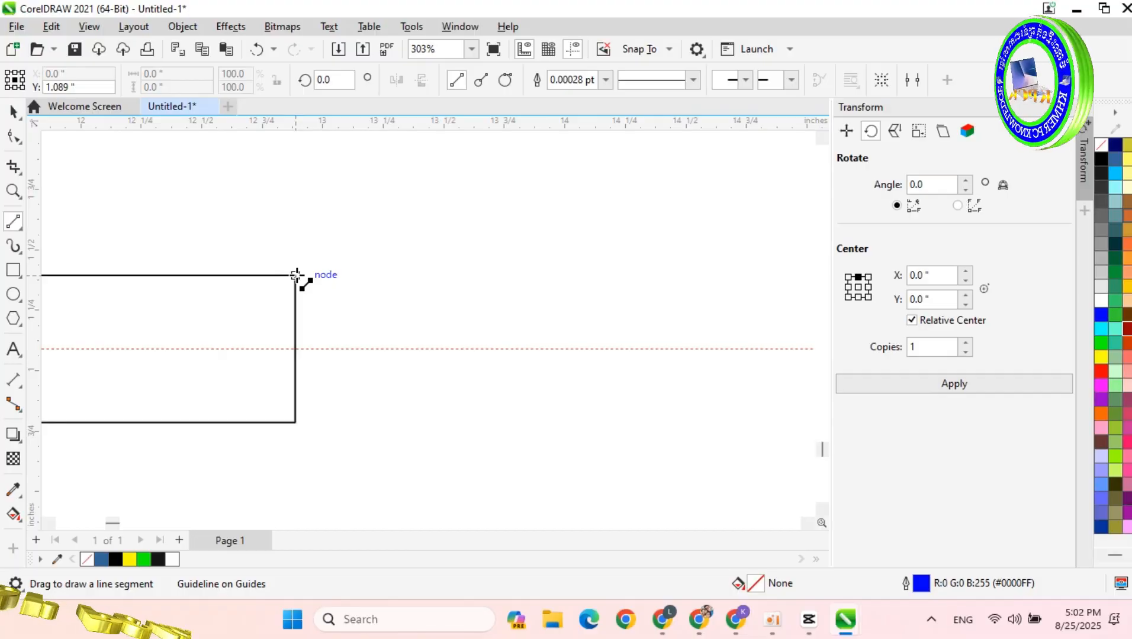
{"action": "left_click_drag", "start_coordinate": [296, 274], "coordinate": [542, 210]}
{"action": "scroll", "coordinate": [541, 210], "scroll_direction": "down", "scroll_amount": 3}
{"action": "scroll", "coordinate": [525, 243], "scroll_direction": "down", "scroll_amount": 2}
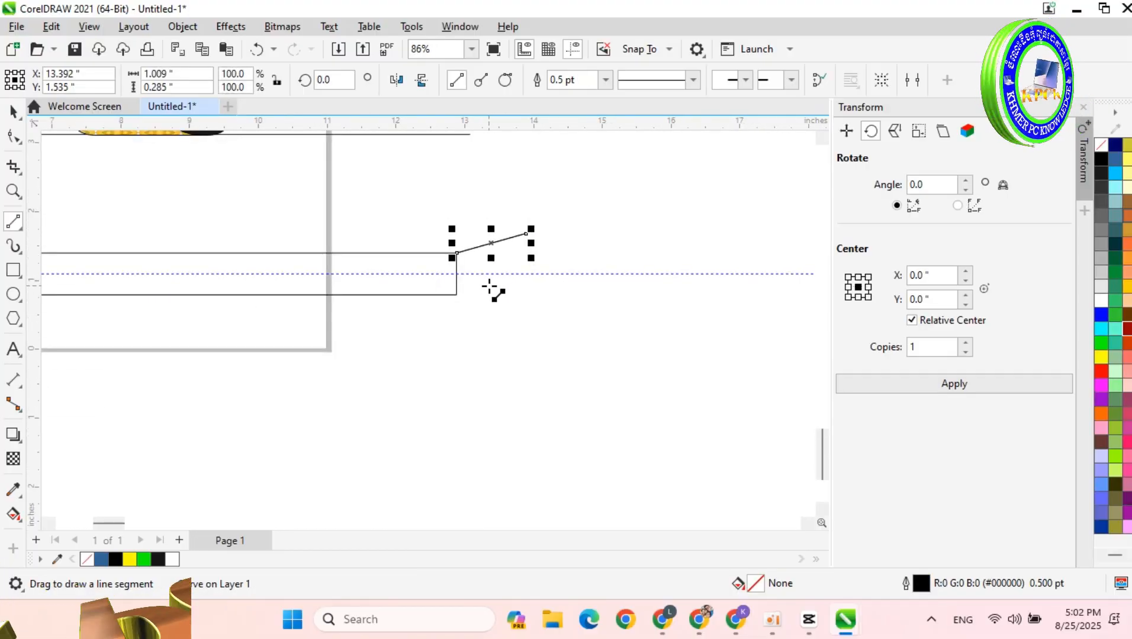
Step: Make a mirrored copy of the slanted line and attach it to the rectangle's lower-right corner at X 13.385 and Y 0.642 inches
{"action": "left_click", "coordinate": [419, 83]}
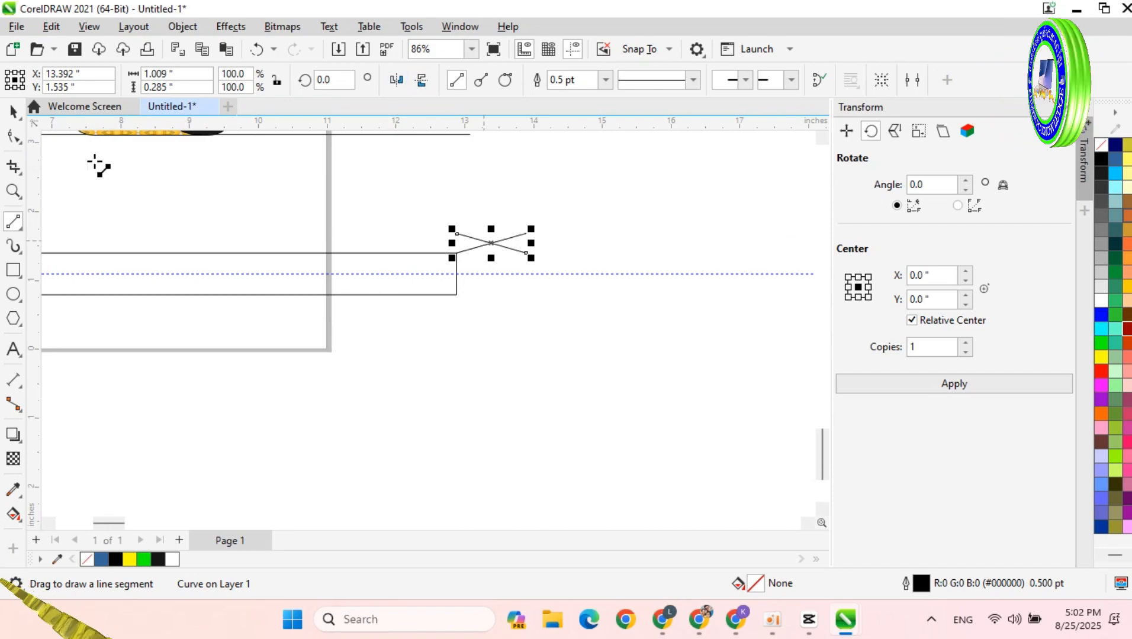
{"action": "left_click", "coordinate": [13, 111]}
{"action": "left_click_drag", "start_coordinate": [518, 253], "coordinate": [513, 300]}
{"action": "scroll", "coordinate": [437, 330], "scroll_direction": "up", "scroll_amount": 4}
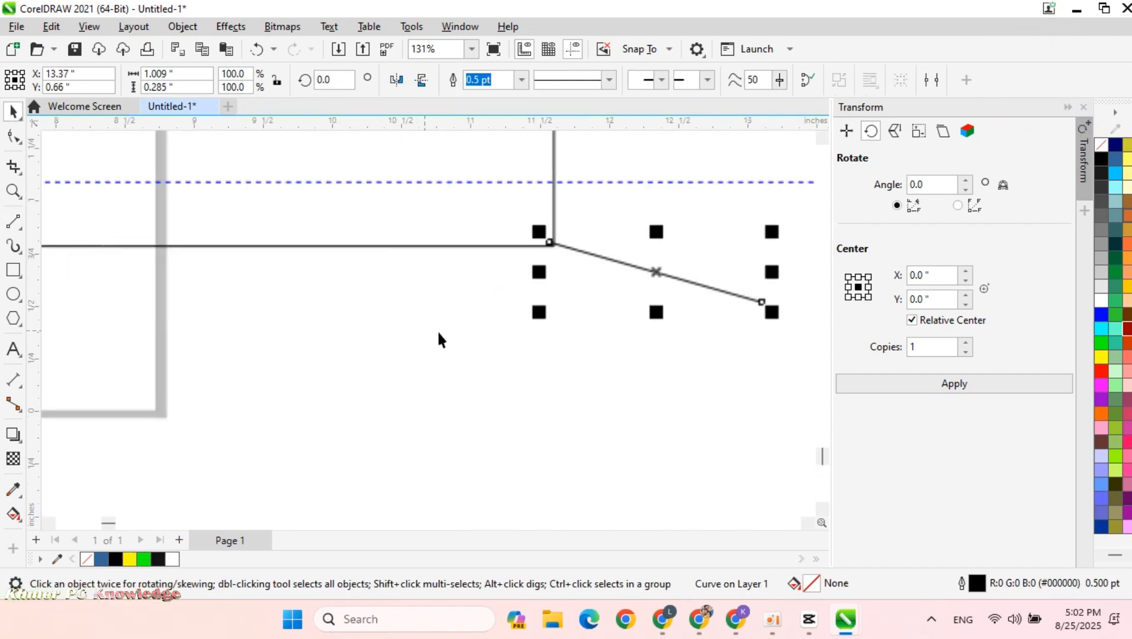
{"action": "left_click_drag", "start_coordinate": [637, 219], "coordinate": [635, 217]}
{"action": "scroll", "coordinate": [627, 218], "scroll_direction": "down", "scroll_amount": 5}
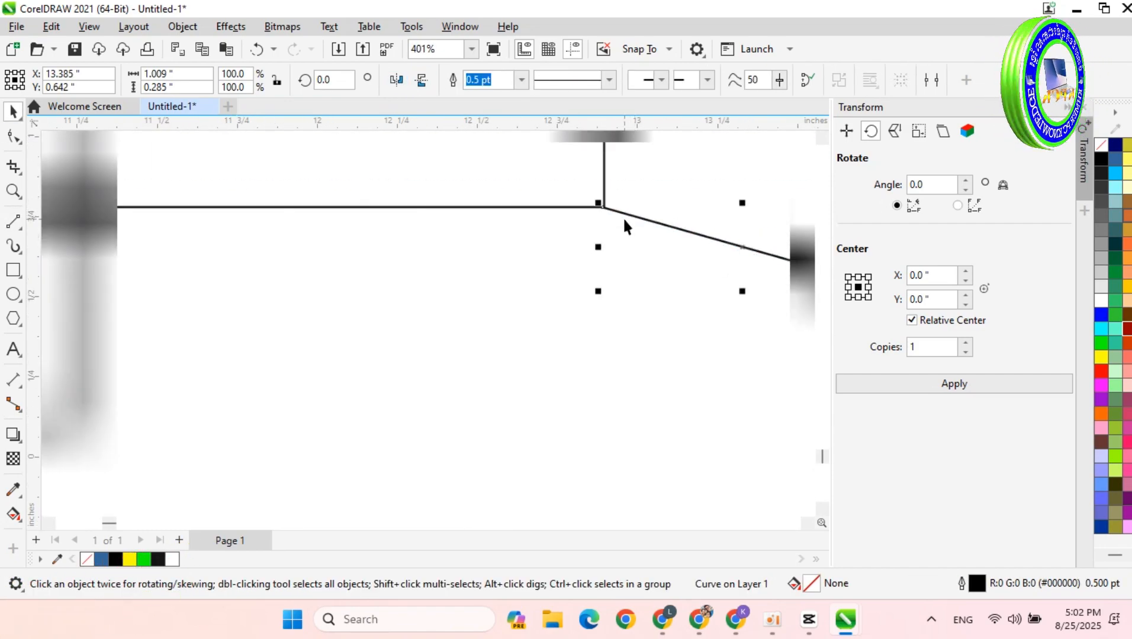
{"action": "left_click_drag", "start_coordinate": [108, 515], "coordinate": [122, 525]}
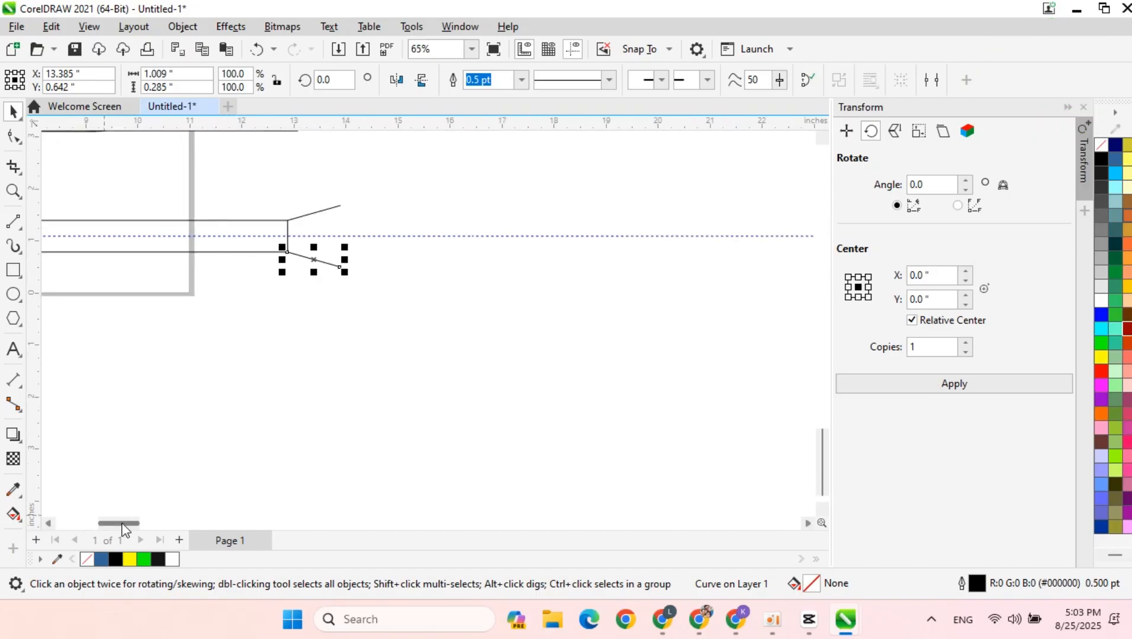
Step: Draw two lines from the outer ends of the slanted lines to a shared tip on the guideline
{"action": "left_click", "coordinate": [13, 221]}
{"action": "scroll", "coordinate": [414, 237], "scroll_direction": "up", "scroll_amount": 2}
{"action": "left_click_drag", "start_coordinate": [280, 182], "coordinate": [471, 235]}
{"action": "left_click_drag", "start_coordinate": [402, 258], "coordinate": [281, 289]}
{"action": "scroll", "coordinate": [275, 296], "scroll_direction": "down", "scroll_amount": 1}
Step: Snap the lower tip line's end node onto the lower slanted line's end, making the point about 2.098 by 1.179 inches
{"action": "scroll", "coordinate": [266, 245], "scroll_direction": "up", "scroll_amount": 8}
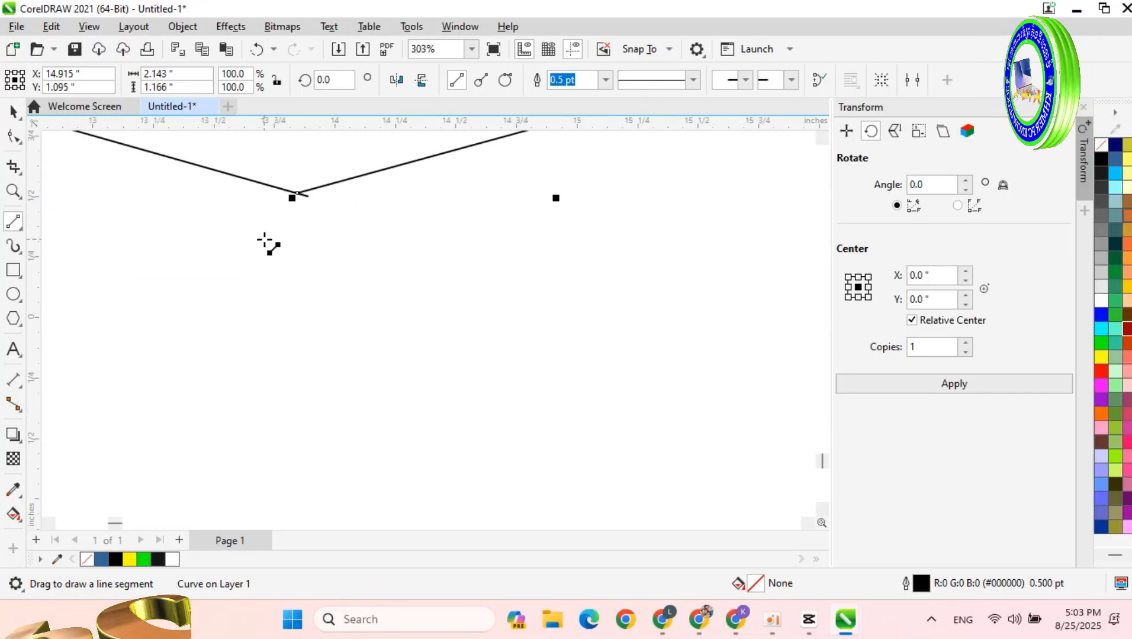
{"action": "left_click_drag", "start_coordinate": [304, 254], "coordinate": [339, 263]}
{"action": "scroll", "coordinate": [322, 260], "scroll_direction": "up", "scroll_amount": 1}
{"action": "left_click_drag", "start_coordinate": [282, 224], "coordinate": [331, 238]}
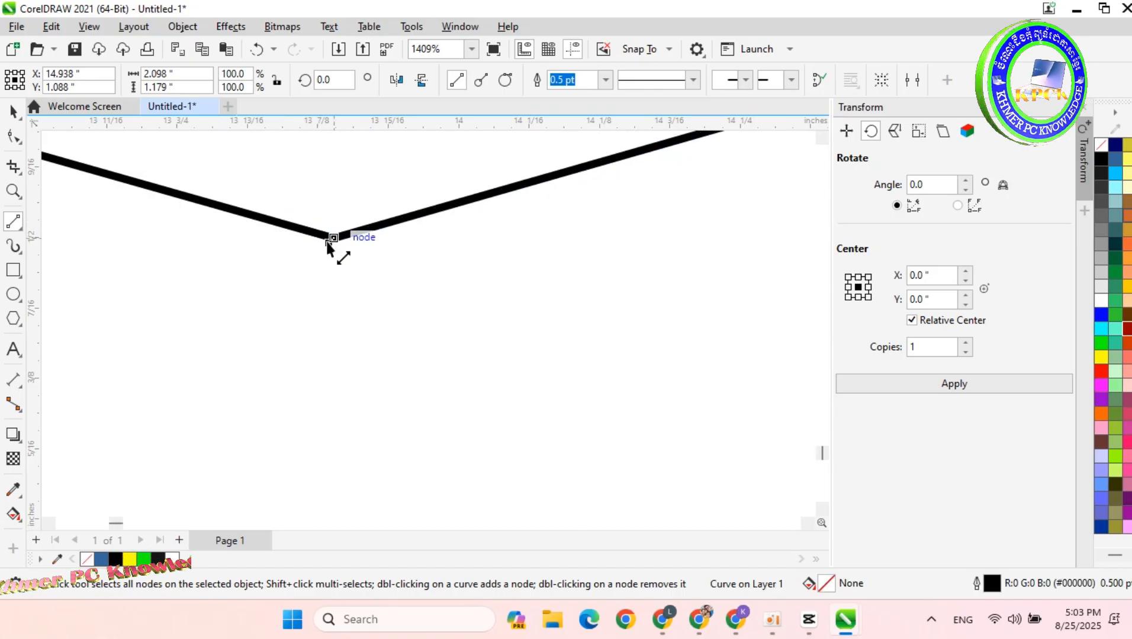
{"action": "scroll", "coordinate": [337, 254], "scroll_direction": "down", "scroll_amount": 6}
{"action": "scroll", "coordinate": [323, 183], "scroll_direction": "up", "scroll_amount": 2}
{"action": "scroll", "coordinate": [283, 303], "scroll_direction": "down", "scroll_amount": 5}
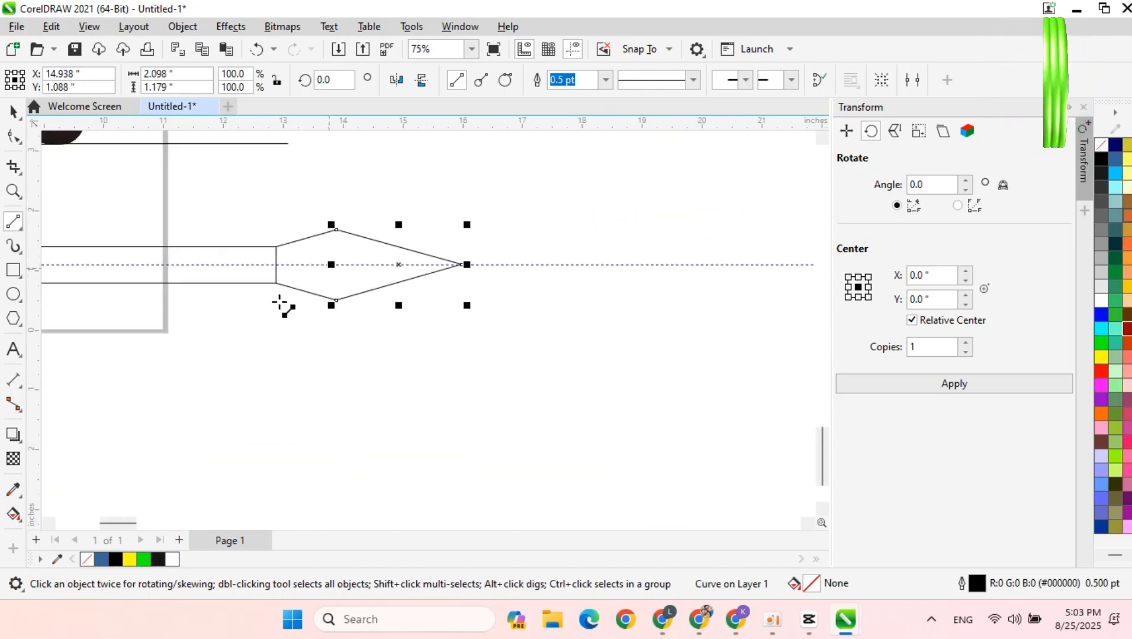
Step: Draw a horizontal line about 3.066 inches long from the midpoint of the rectangle's right edge to the spearhead tip
{"action": "scroll", "coordinate": [273, 301], "scroll_direction": "up", "scroll_amount": 2}
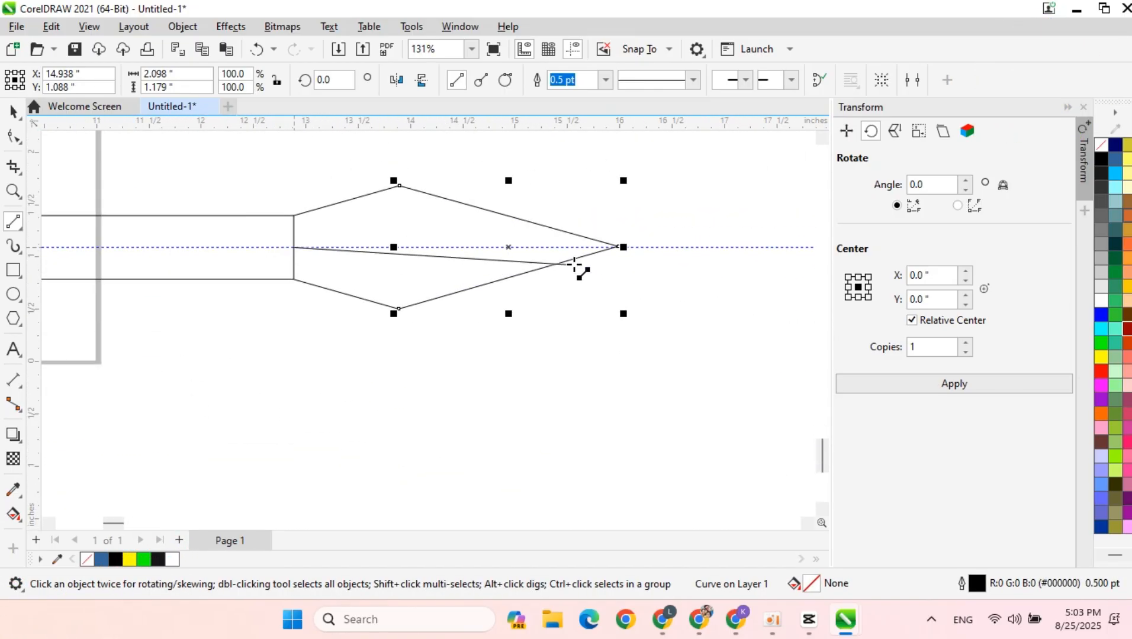
{"action": "scroll", "coordinate": [619, 246], "scroll_direction": "down", "scroll_amount": 8}
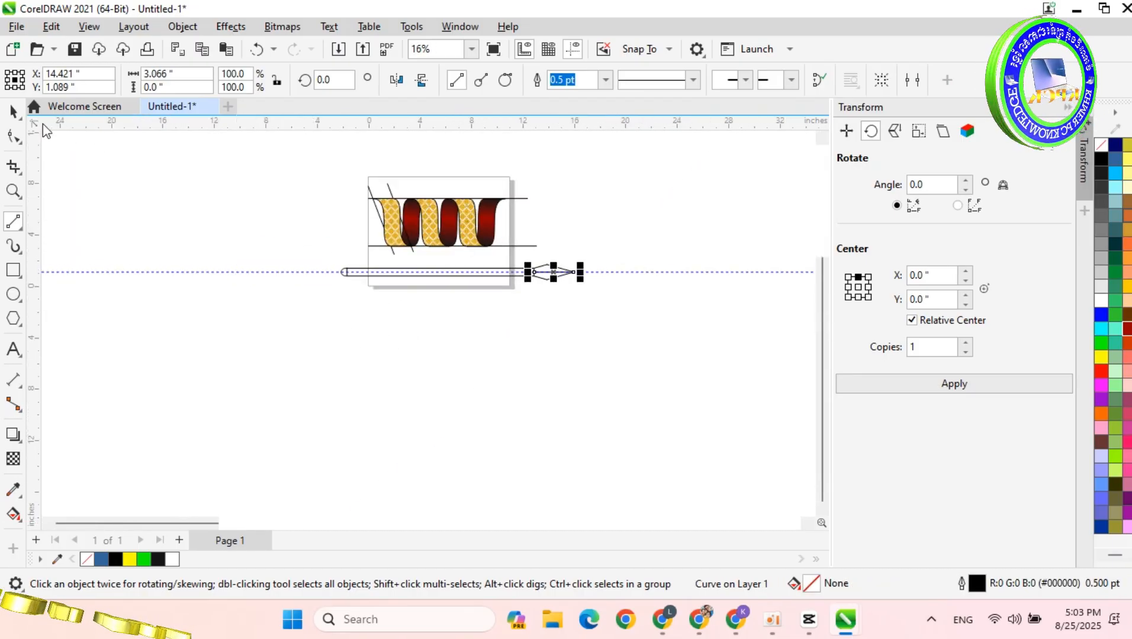
{"action": "left_click", "coordinate": [14, 111]}
{"action": "left_click", "coordinate": [618, 379]}
{"action": "scroll", "coordinate": [612, 387], "scroll_direction": "up", "scroll_amount": 3}
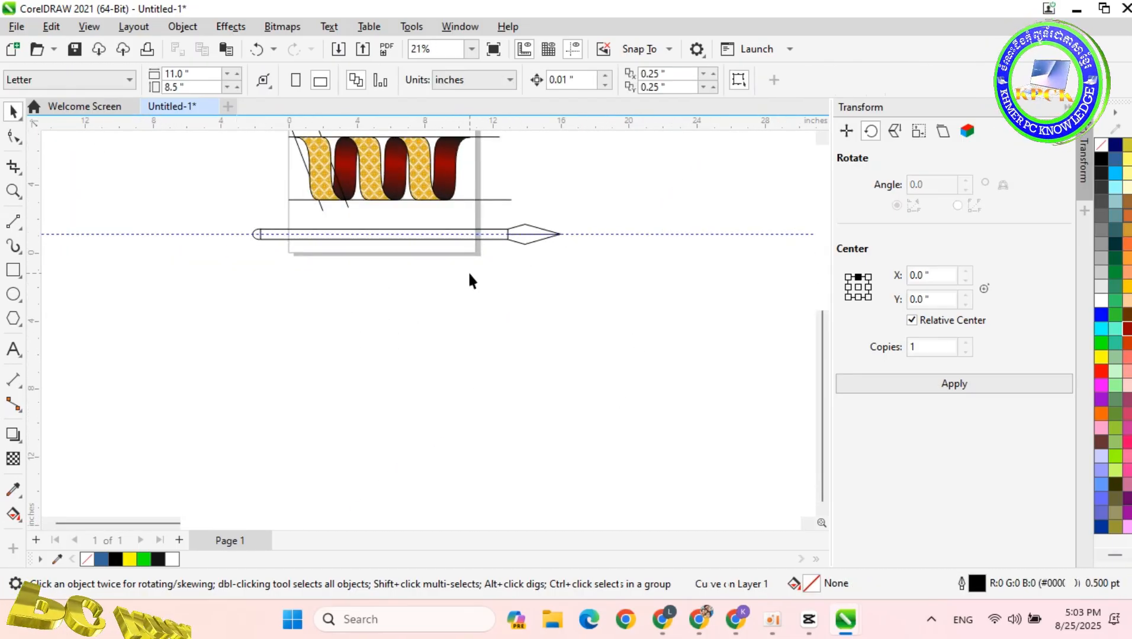
Step: Fill the long rectangle with solid blue using Smart Fill
{"action": "left_click", "coordinate": [20, 519]}
{"action": "left_click", "coordinate": [71, 530]}
{"action": "left_click", "coordinate": [298, 205]}
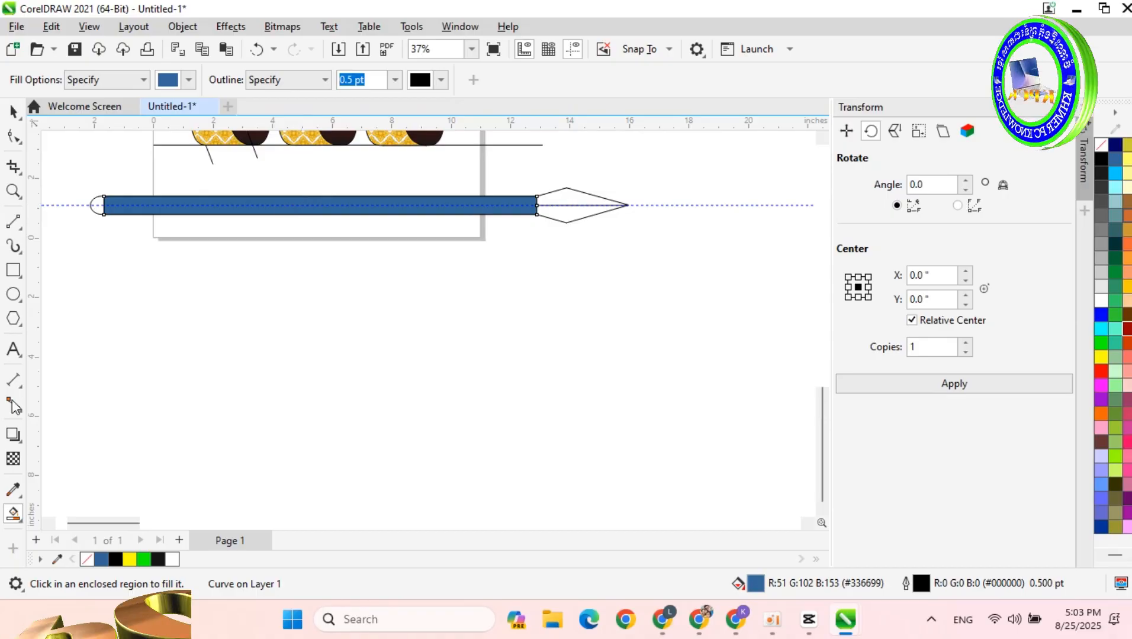
Step: Apply a vertical fountain fill to the long rectangle with orange at both edges and yellow in the middle
{"action": "left_click", "coordinate": [20, 520]}
{"action": "left_click", "coordinate": [71, 510]}
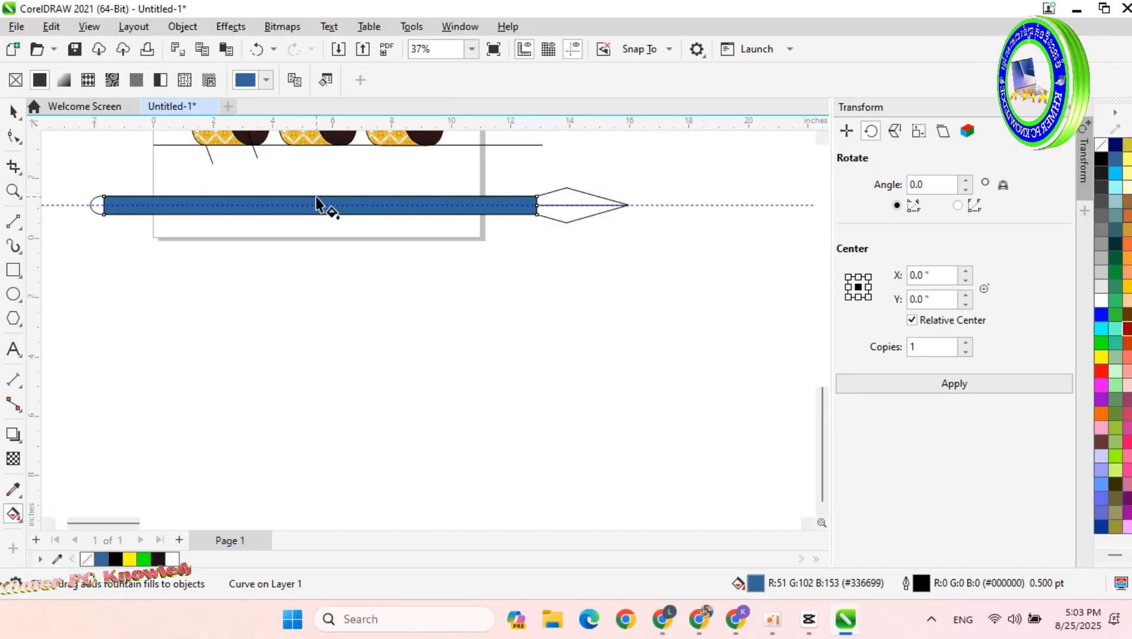
{"action": "left_click_drag", "start_coordinate": [315, 196], "coordinate": [320, 212]}
{"action": "scroll", "coordinate": [317, 239], "scroll_direction": "up", "scroll_amount": 3}
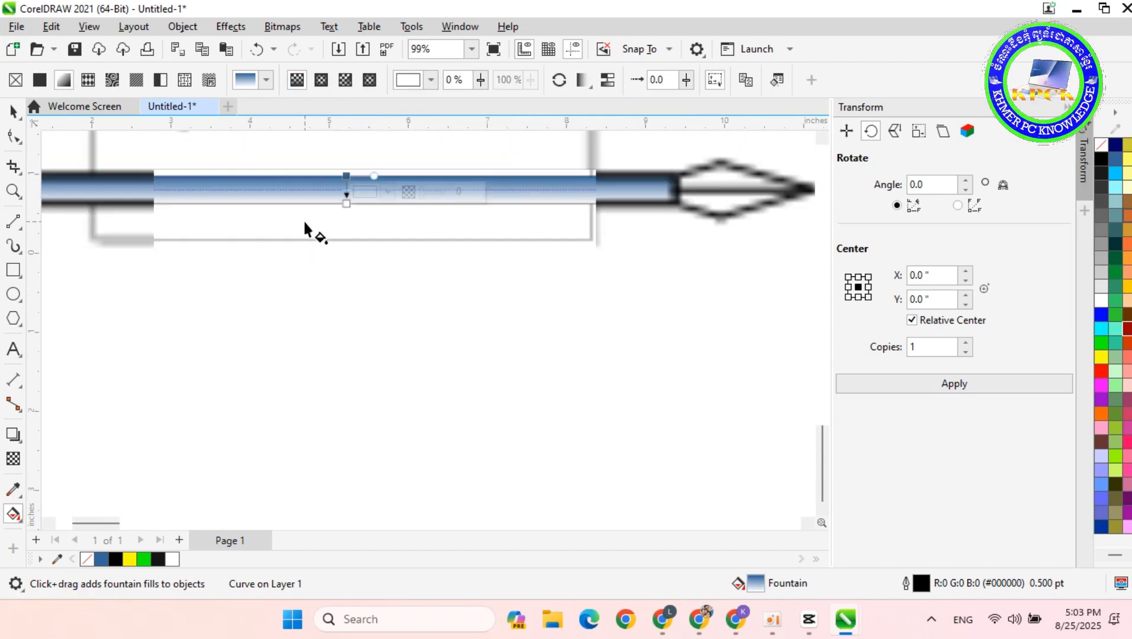
{"action": "scroll", "coordinate": [303, 220], "scroll_direction": "down", "scroll_amount": 2}
{"action": "left_click_drag", "start_coordinate": [1101, 358], "coordinate": [345, 189]}
{"action": "left_click_drag", "start_coordinate": [1102, 157], "coordinate": [346, 206]}
{"action": "left_click_drag", "start_coordinate": [1101, 414], "coordinate": [346, 177]}
{"action": "left_click_drag", "start_coordinate": [345, 178], "coordinate": [346, 177]}
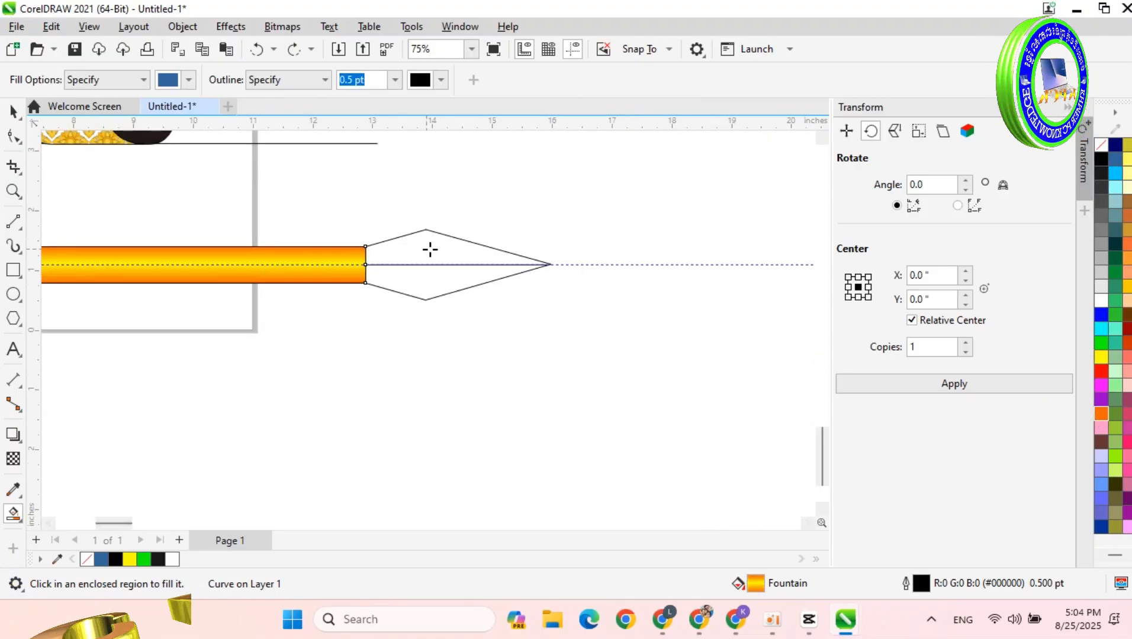
Step: Fill the upper half of the spearhead with solid blue using Smart Fill, and undo the stray extra fill
{"action": "left_click", "coordinate": [430, 249]}
{"action": "left_click", "coordinate": [355, 266]}
{"action": "key", "text": "ctrl+z"}
{"action": "scroll", "coordinate": [301, 298], "scroll_direction": "up", "scroll_amount": 2}
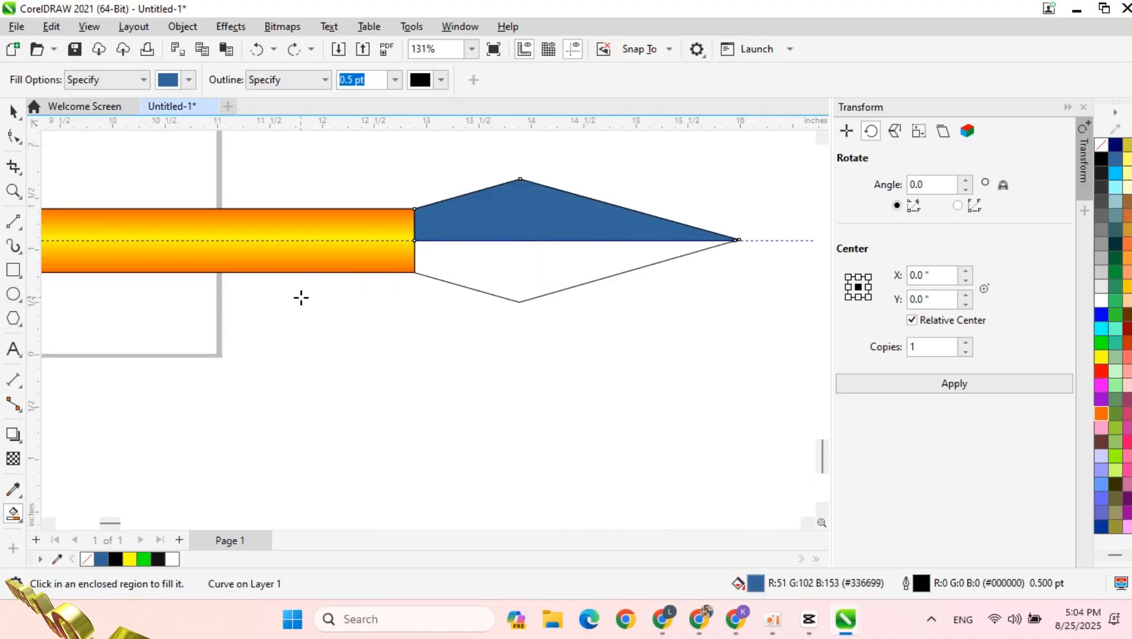
Step: Snap the inner end node of the lower slanted line onto the rectangle's lower-right corner to close the spearhead's lower half
{"action": "left_click", "coordinate": [14, 137]}
{"action": "scroll", "coordinate": [438, 263], "scroll_direction": "up", "scroll_amount": 7}
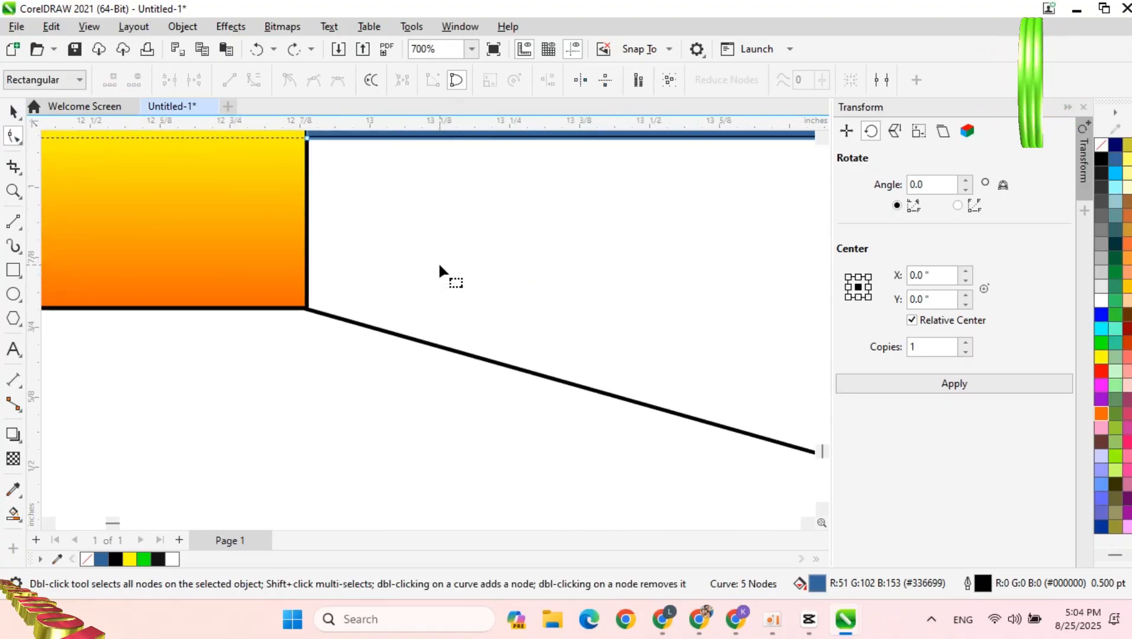
{"action": "left_click", "coordinate": [318, 322]}
{"action": "left_click_drag", "start_coordinate": [287, 315], "coordinate": [290, 310]}
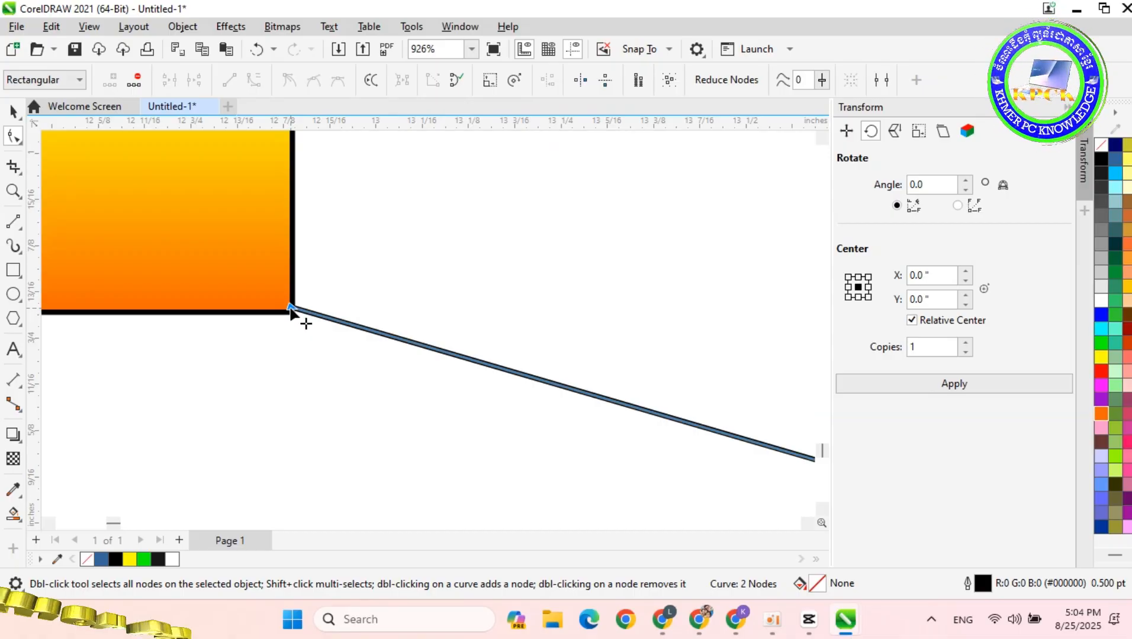
{"action": "scroll", "coordinate": [287, 273], "scroll_direction": "down", "scroll_amount": 11}
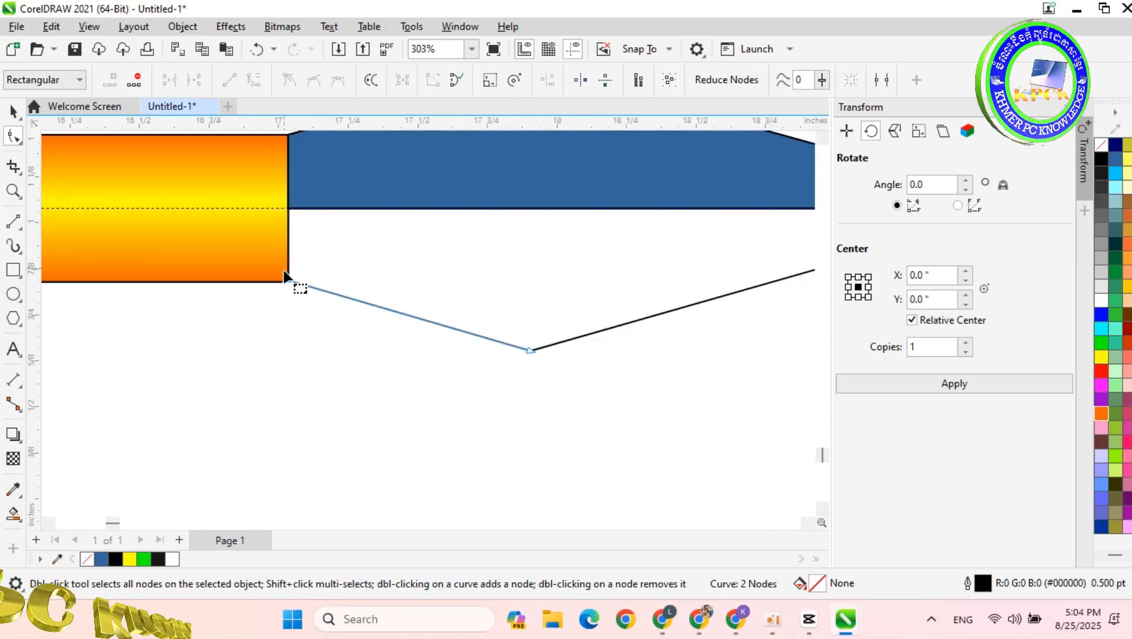
{"action": "scroll", "coordinate": [266, 177], "scroll_direction": "up", "scroll_amount": 12}
{"action": "left_click", "coordinate": [465, 284]}
{"action": "scroll", "coordinate": [493, 349], "scroll_direction": "down", "scroll_amount": 10}
{"action": "scroll", "coordinate": [497, 462], "scroll_direction": "up", "scroll_amount": 5}
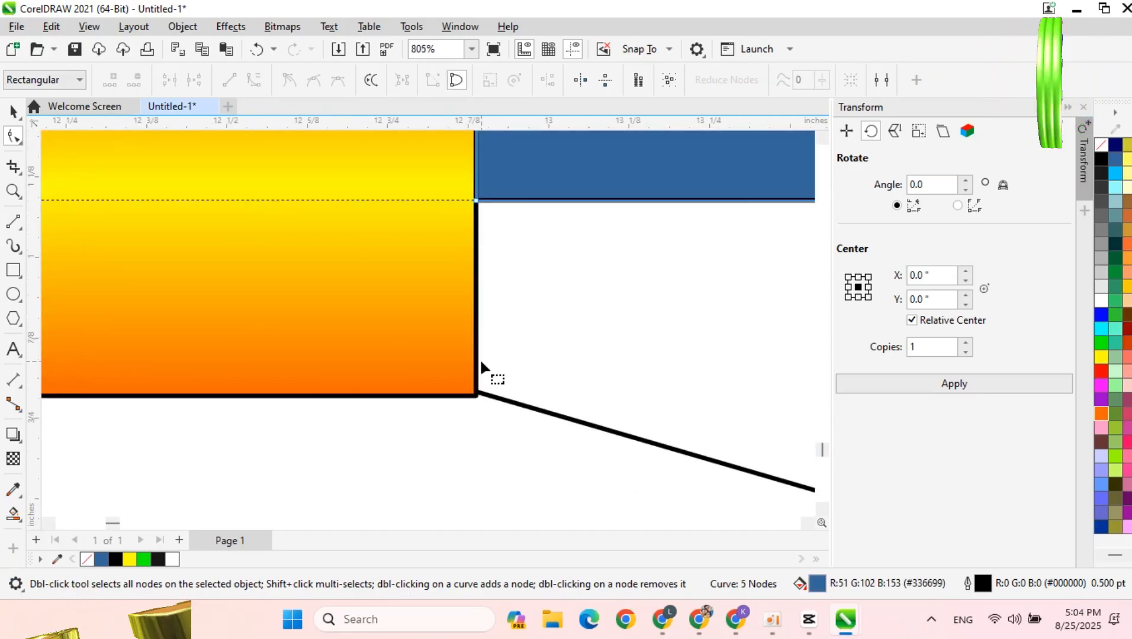
{"action": "left_click", "coordinate": [482, 399]}
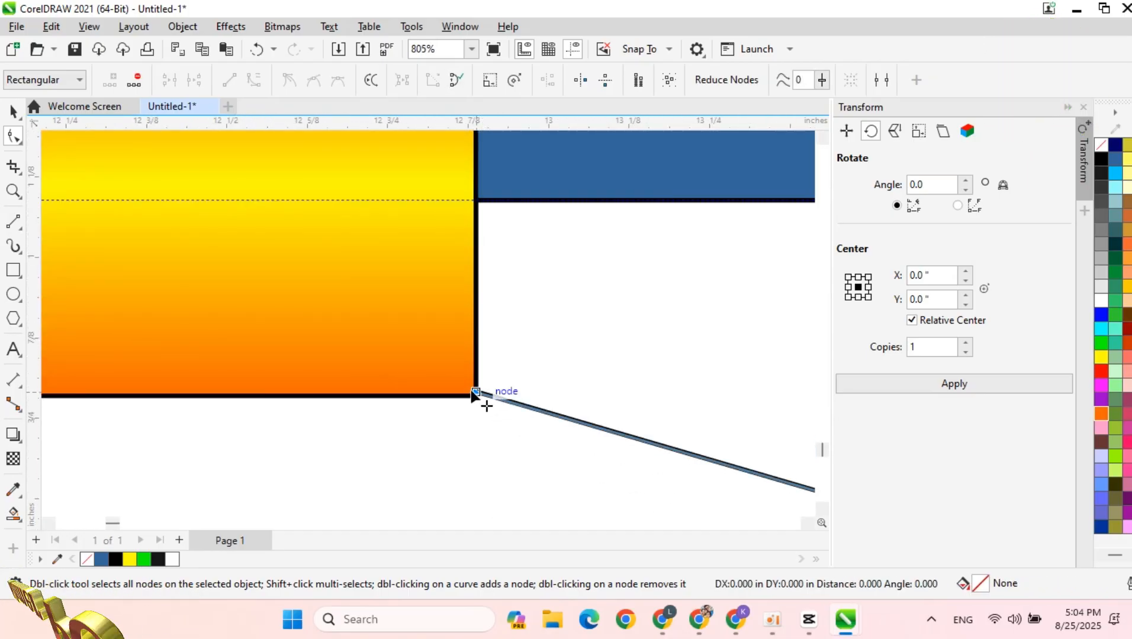
Step: Fill the spearhead's lower half with solid blue using Smart Fill
{"action": "scroll", "coordinate": [478, 405], "scroll_direction": "down", "scroll_amount": 9}
{"action": "left_click", "coordinate": [13, 515]}
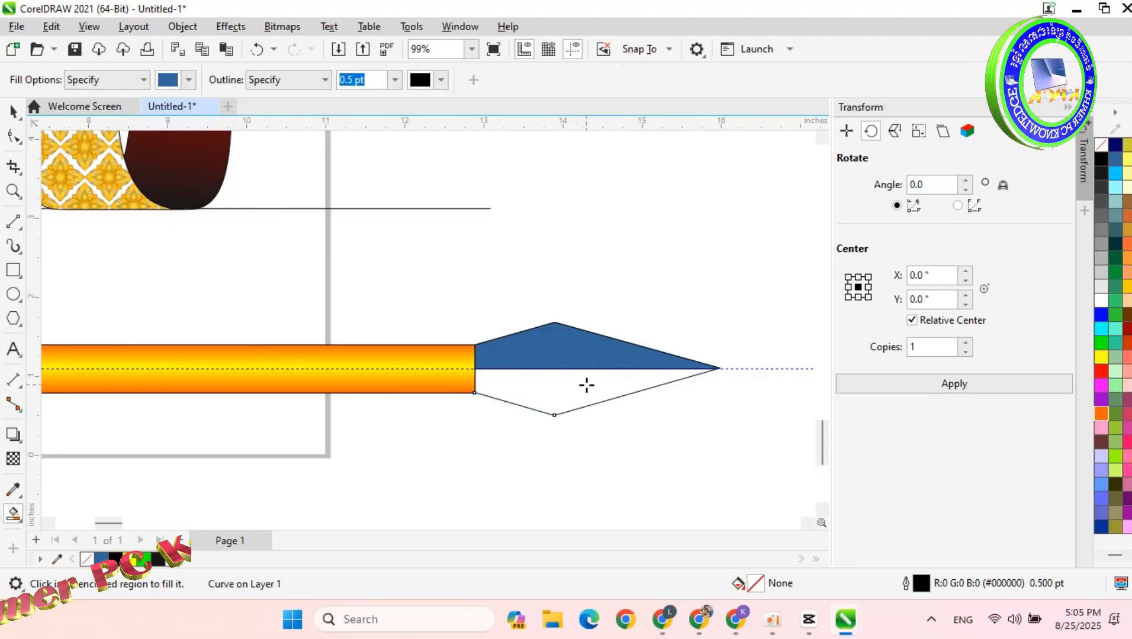
{"action": "left_click", "coordinate": [586, 384]}
{"action": "key", "text": "F4"}
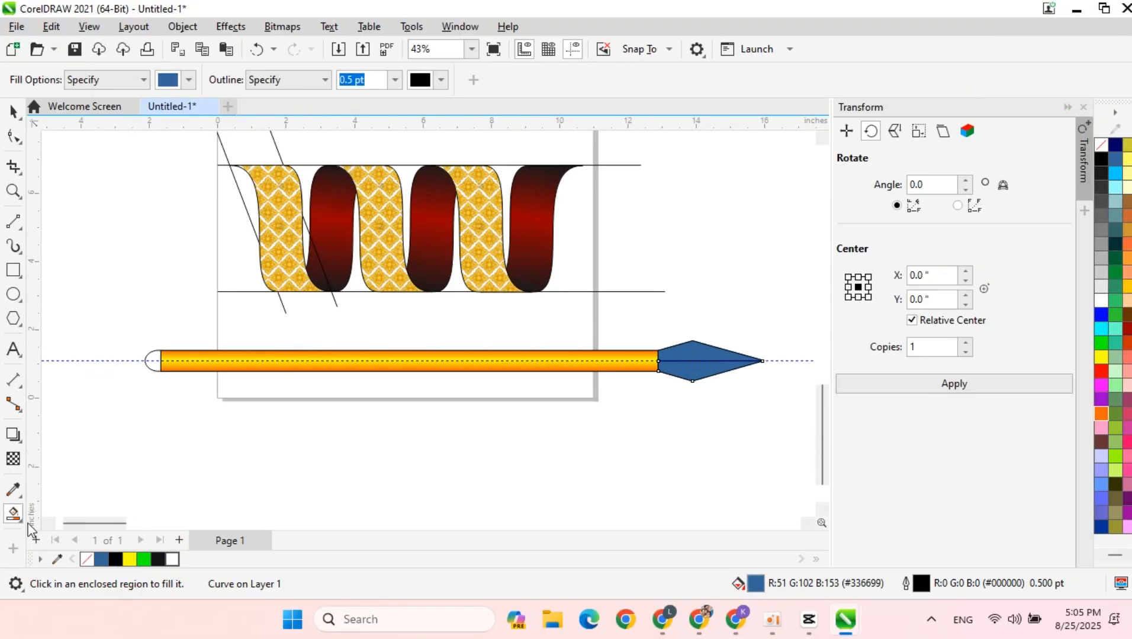
Step: Apply a vertical fountain fill to the spearhead's lower half, white at the centre line and yellow at the outer edge
{"action": "left_click", "coordinate": [28, 524]}
{"action": "left_click", "coordinate": [65, 513]}
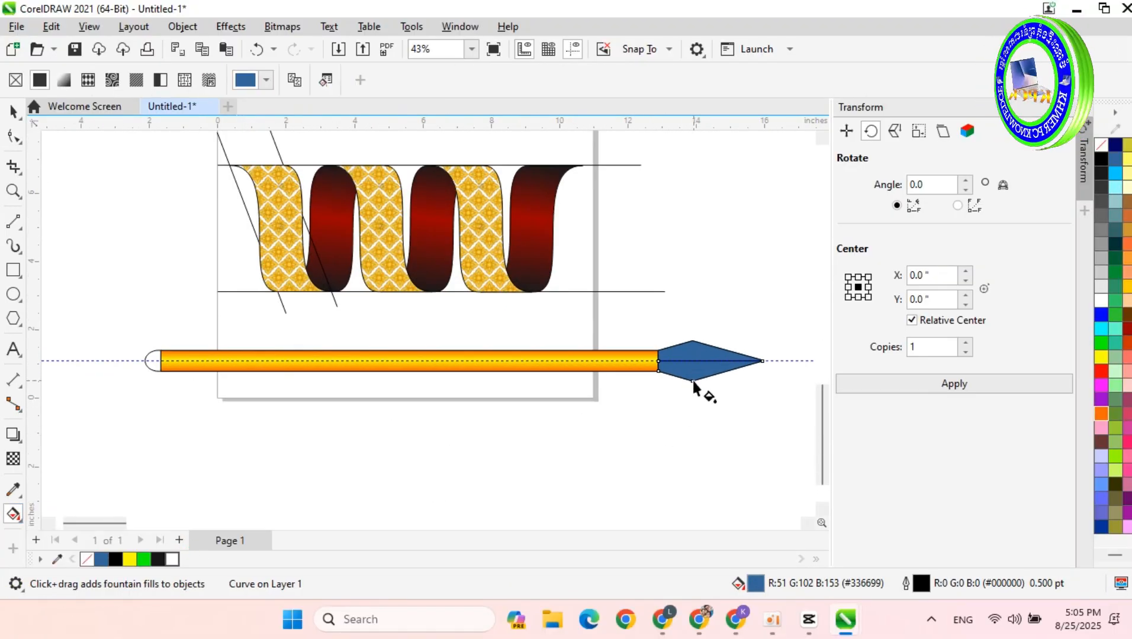
{"action": "mouse_move", "coordinate": [692, 382]}
{"action": "left_mouse_down"}
{"action": "mouse_move", "coordinate": [690, 361]}
{"action": "mouse_move", "coordinate": [686, 391]}
{"action": "left_mouse_up"}
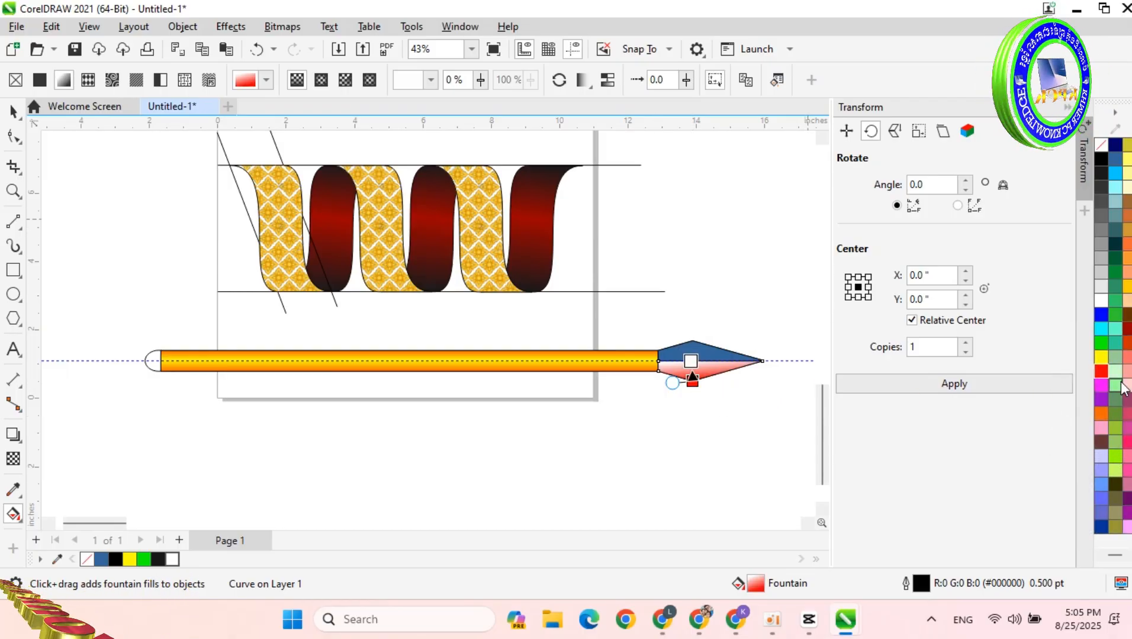
{"action": "left_click_drag", "start_coordinate": [694, 386], "coordinate": [692, 382]}
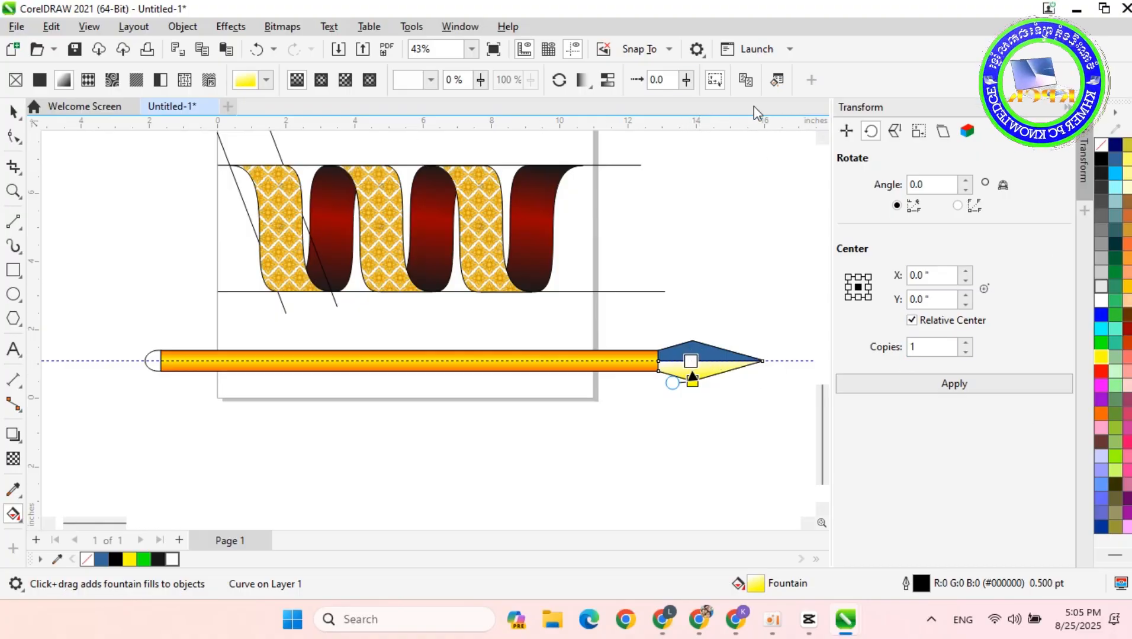
Step: Copy the lower half's fountain fill to the spearhead's upper half, and reverse it so yellow lies at the outer edge
{"action": "left_click", "coordinate": [687, 349]}
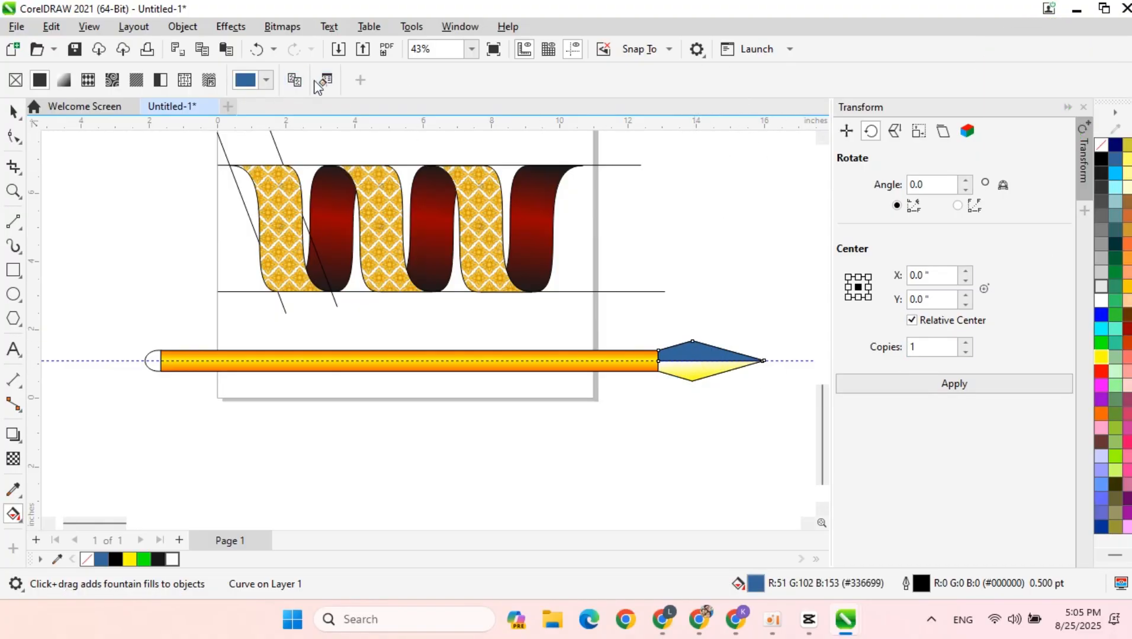
{"action": "left_click", "coordinate": [318, 82]}
{"action": "left_click", "coordinate": [691, 376]}
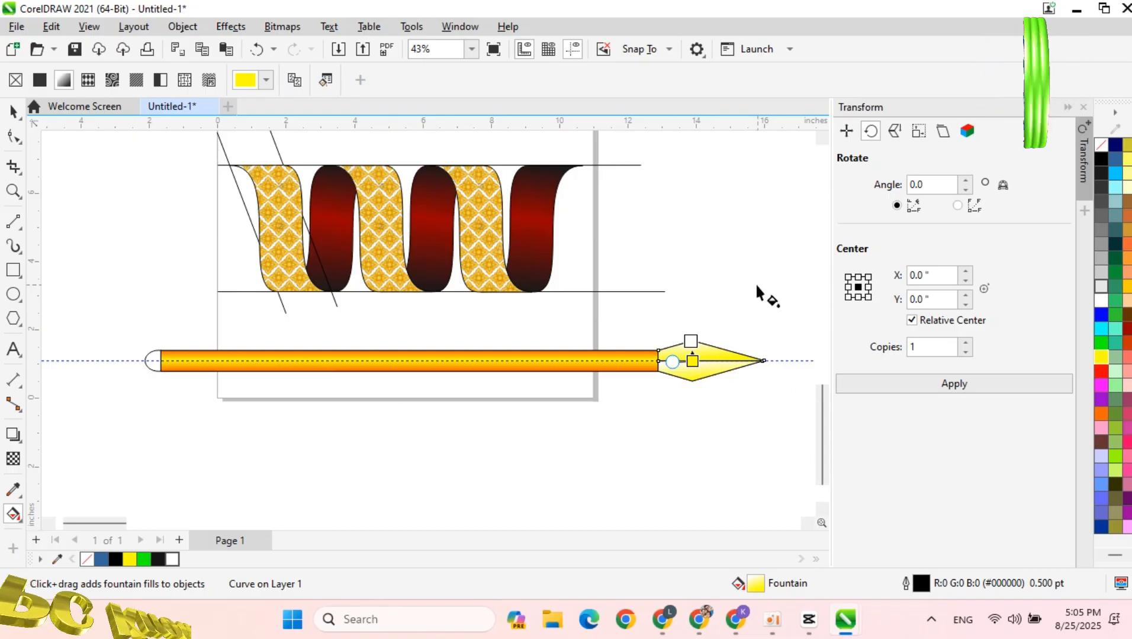
{"action": "left_click", "coordinate": [756, 286]}
{"action": "left_click", "coordinate": [697, 352]}
{"action": "left_click", "coordinate": [562, 83]}
{"action": "left_click", "coordinate": [743, 319]}
Step: Adjust the fountain fills of both spearhead halves, shifting the upper half's midpoint closer to the centre line
{"action": "scroll", "coordinate": [747, 395], "scroll_direction": "up", "scroll_amount": 3}
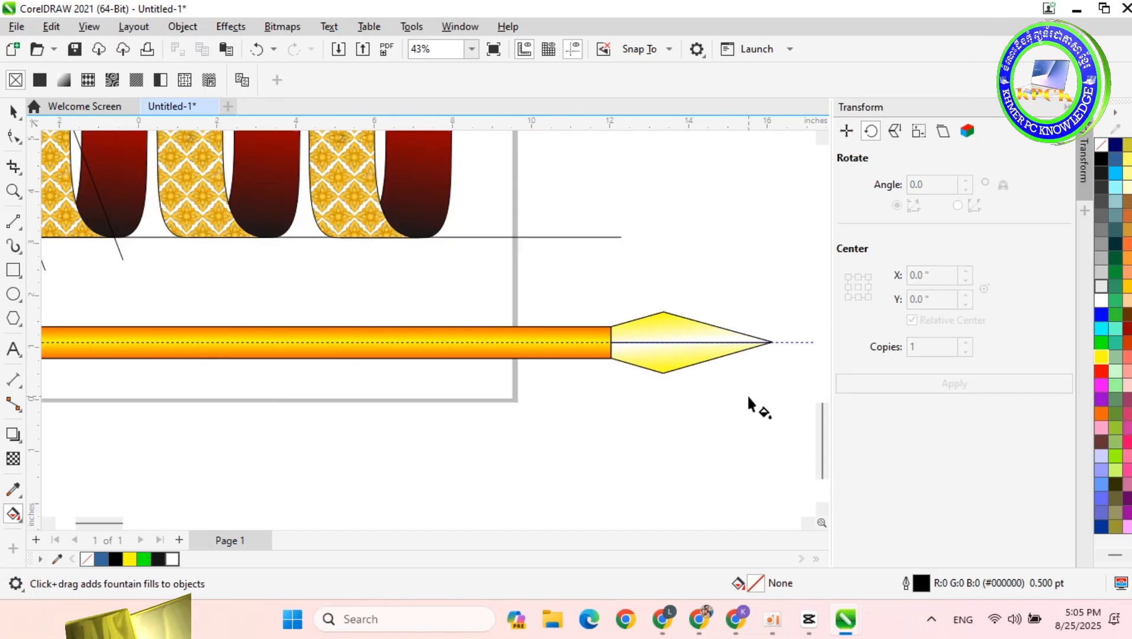
{"action": "scroll", "coordinate": [747, 397], "scroll_direction": "up", "scroll_amount": 3}
{"action": "left_click", "coordinate": [601, 261]}
{"action": "left_click", "coordinate": [605, 246]}
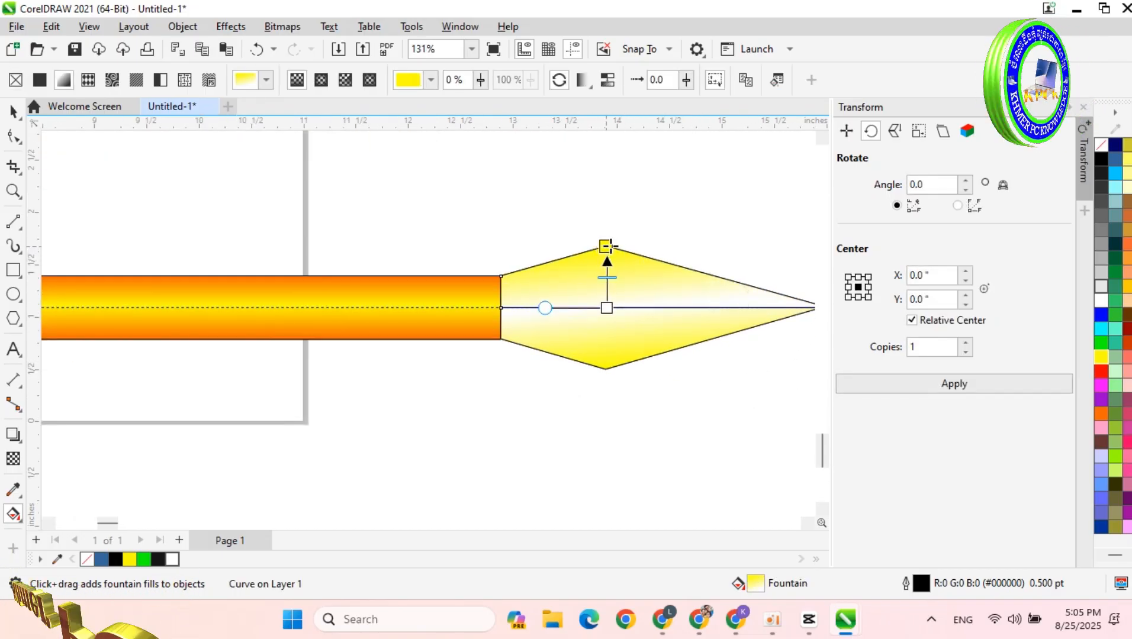
{"action": "left_click", "coordinate": [612, 351]}
{"action": "mouse_move", "coordinate": [602, 309]}
{"action": "left_mouse_down"}
{"action": "mouse_move", "coordinate": [608, 334]}
{"action": "mouse_move", "coordinate": [600, 308]}
{"action": "left_mouse_up"}
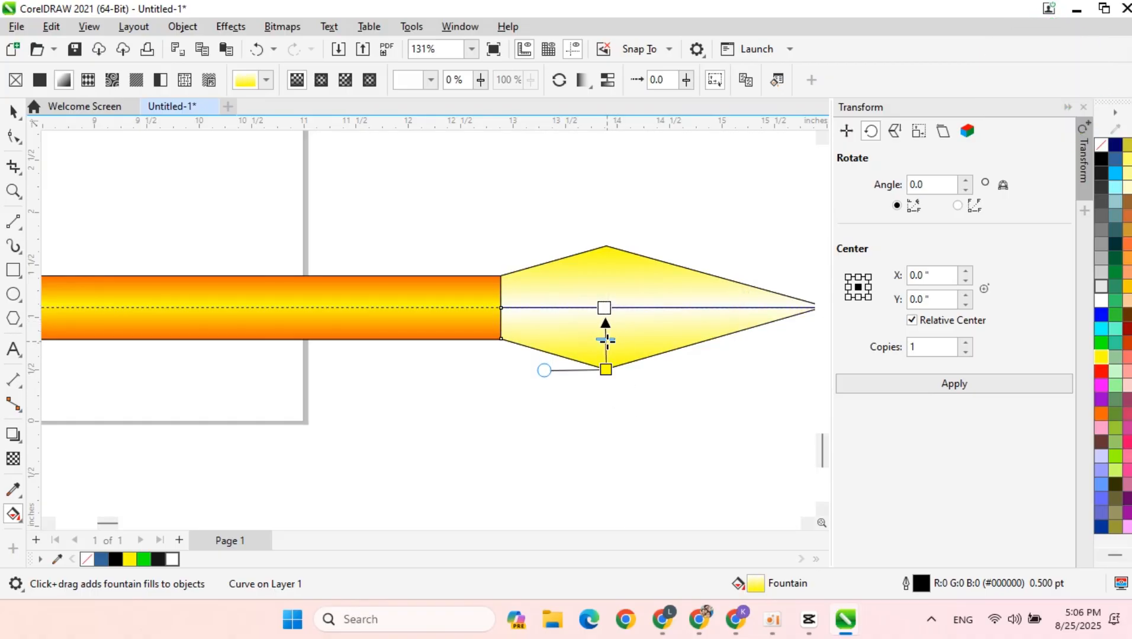
{"action": "left_click", "coordinate": [603, 268]}
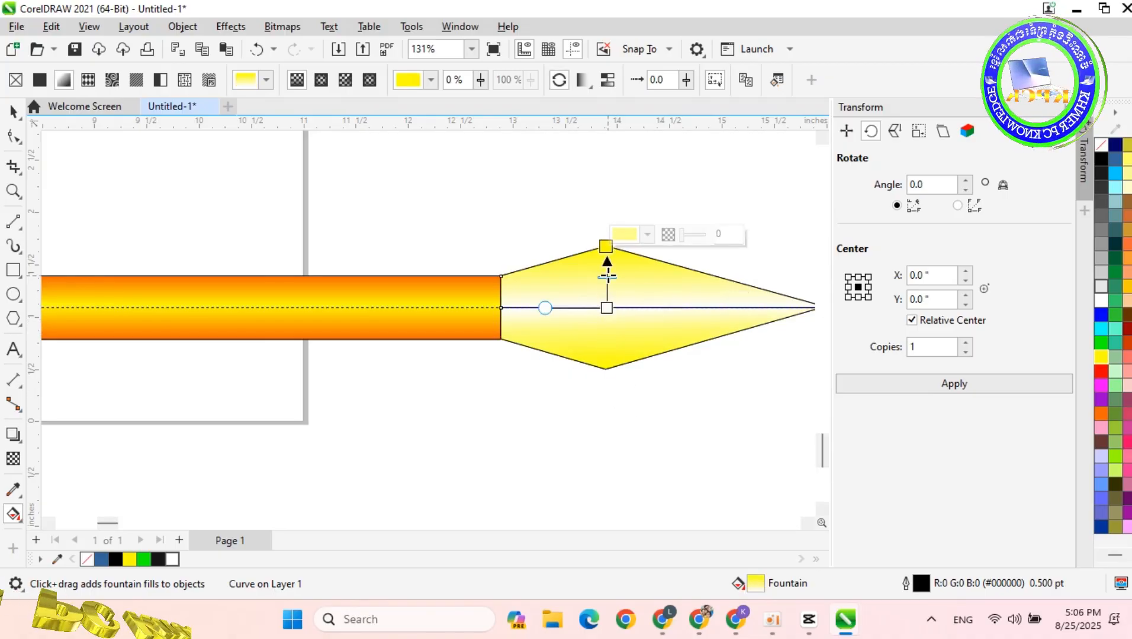
{"action": "left_click_drag", "start_coordinate": [607, 277], "coordinate": [608, 289]}
{"action": "scroll", "coordinate": [604, 380], "scroll_direction": "down", "scroll_amount": 5}
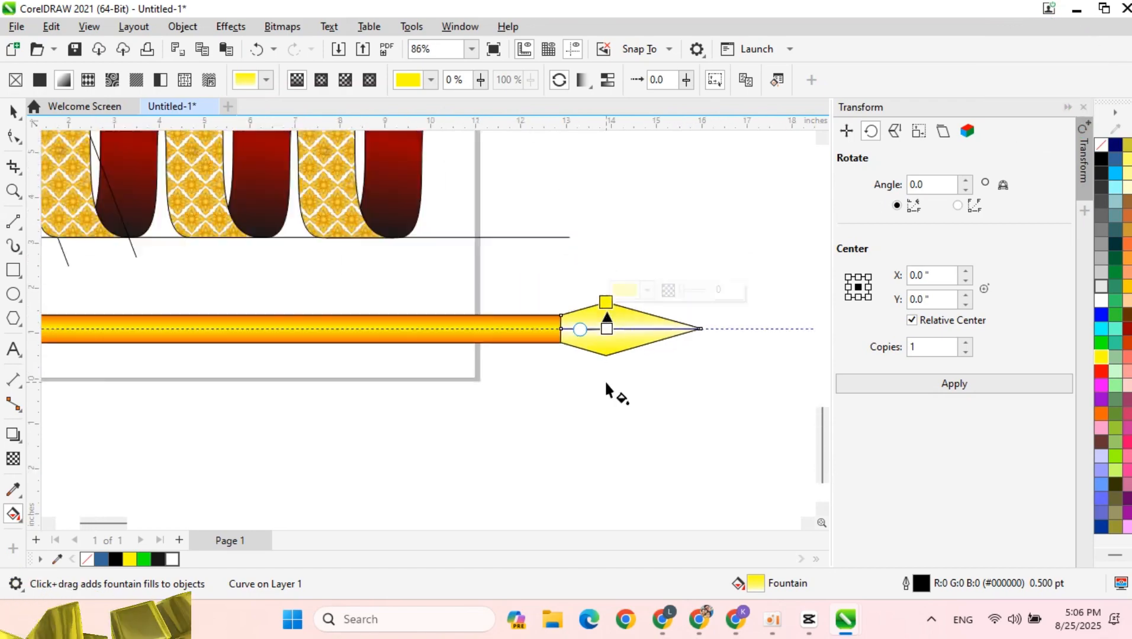
Step: Select all parts of the spear, from the rounded end cap to the spearhead, and group them
{"action": "scroll", "coordinate": [184, 438], "scroll_direction": "down", "scroll_amount": 2}
{"action": "scroll", "coordinate": [202, 467], "scroll_direction": "up", "scroll_amount": 2}
{"action": "key", "text": "space"}
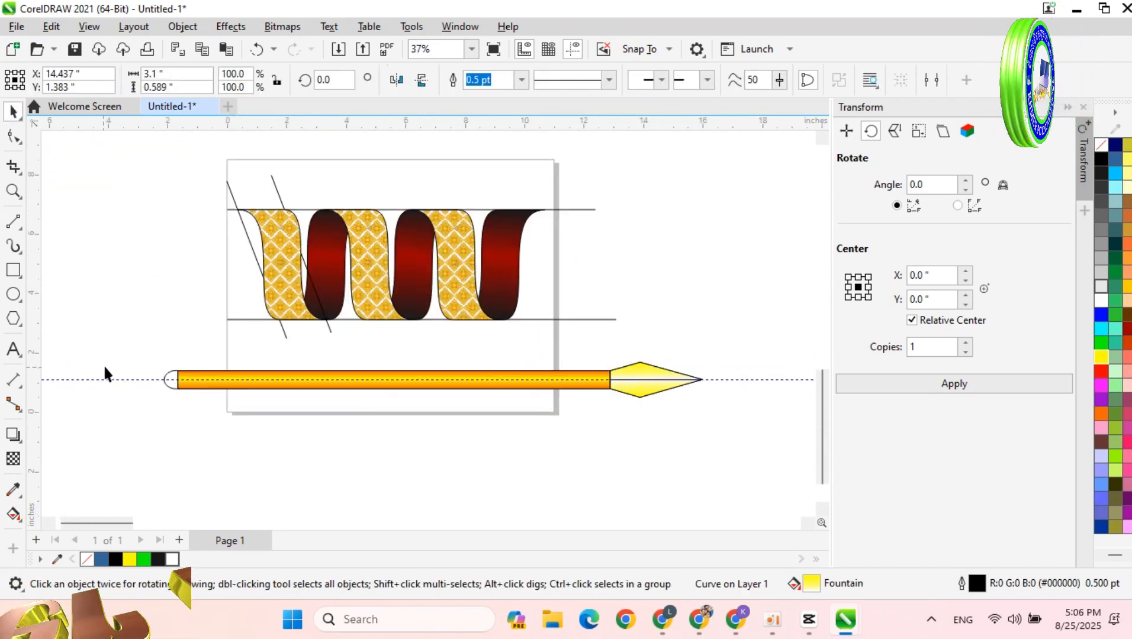
{"action": "left_click_drag", "start_coordinate": [127, 327], "coordinate": [628, 428]}
{"action": "left_click_drag", "start_coordinate": [749, 432], "coordinate": [748, 431]}
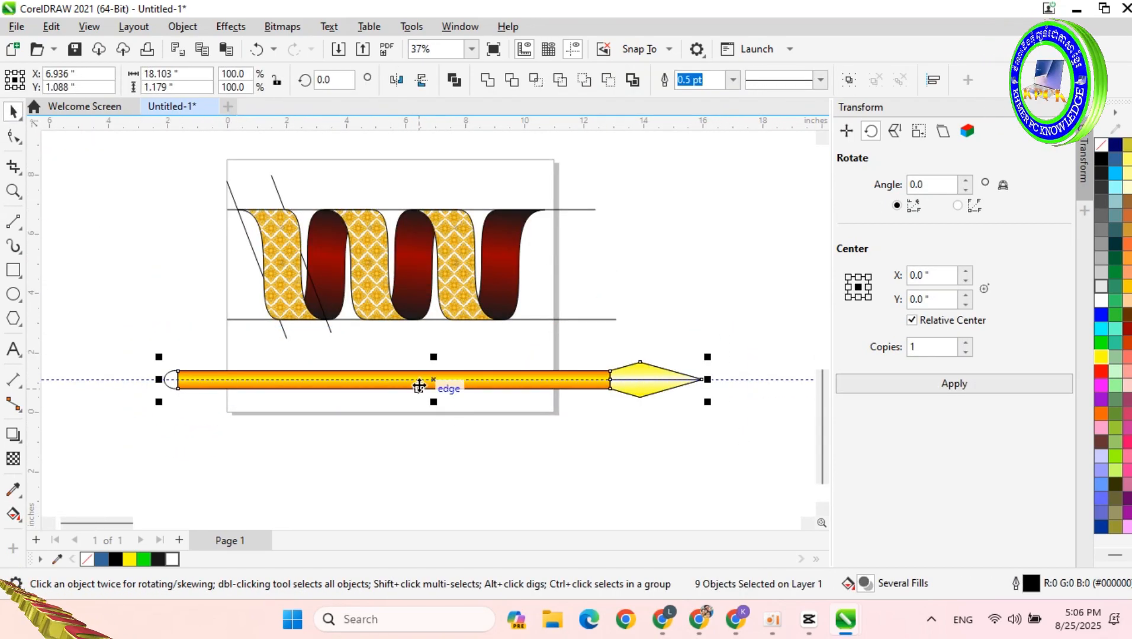
{"action": "right_click", "coordinate": [419, 385]}
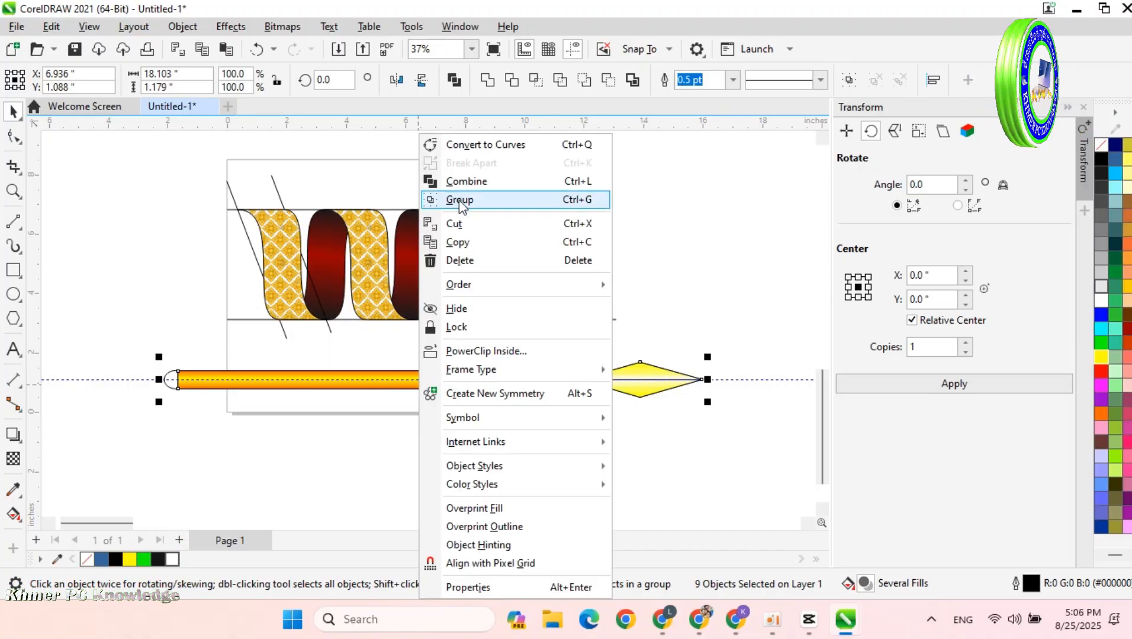
{"action": "left_click", "coordinate": [255, 401]}
{"action": "left_click", "coordinate": [166, 389]}
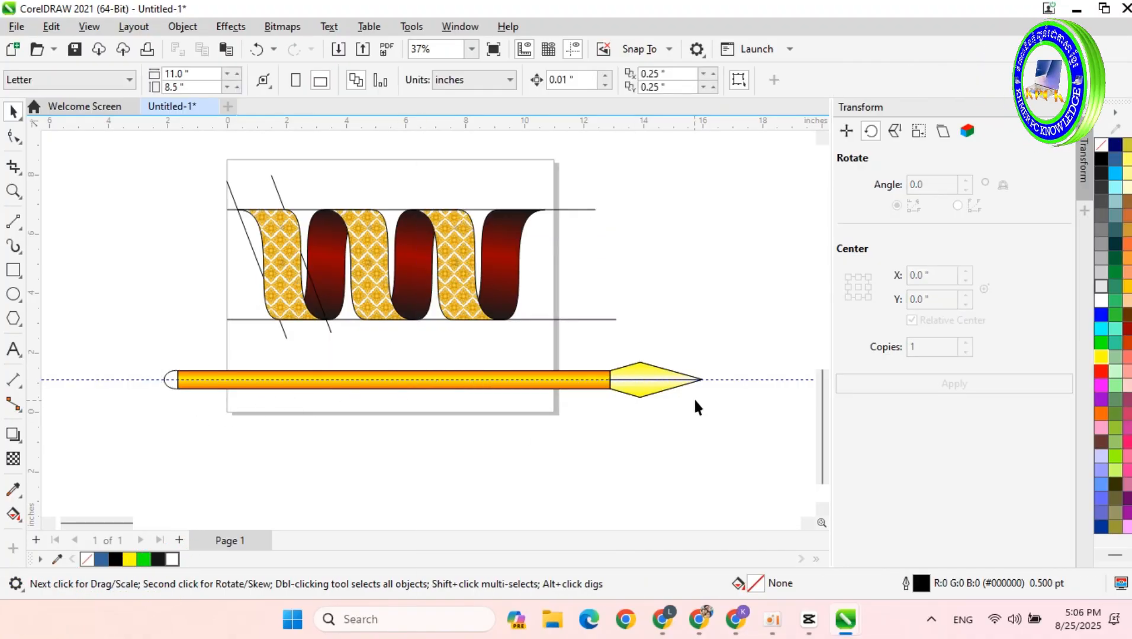
{"action": "scroll", "coordinate": [698, 396], "scroll_direction": "down", "scroll_amount": 1}
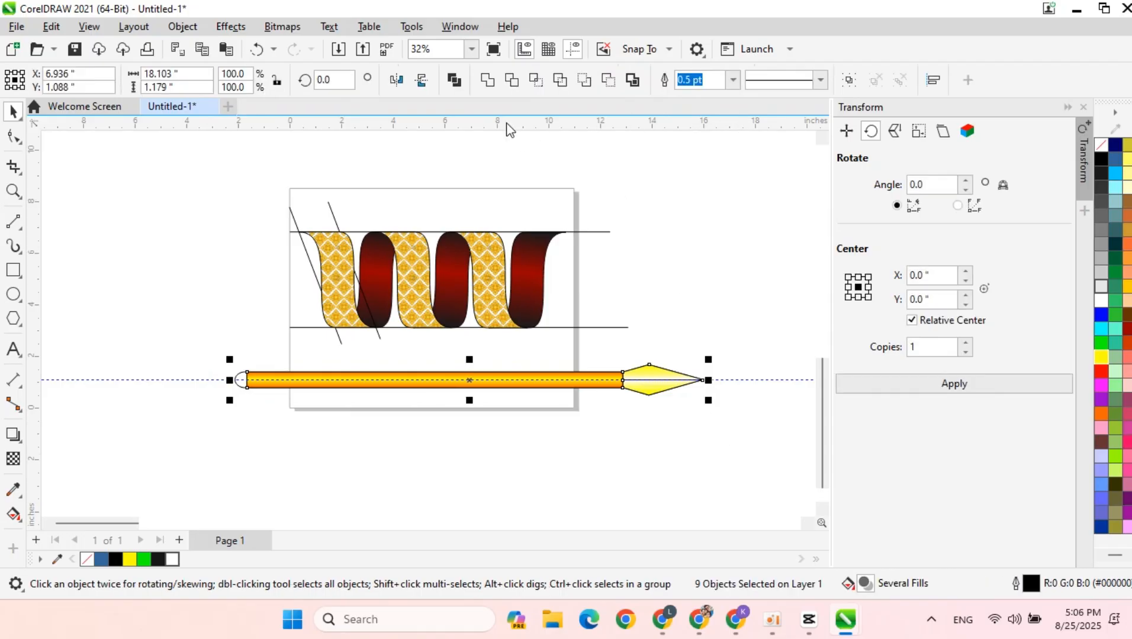
{"action": "right_click", "coordinate": [534, 382]}
{"action": "left_click", "coordinate": [586, 197]}
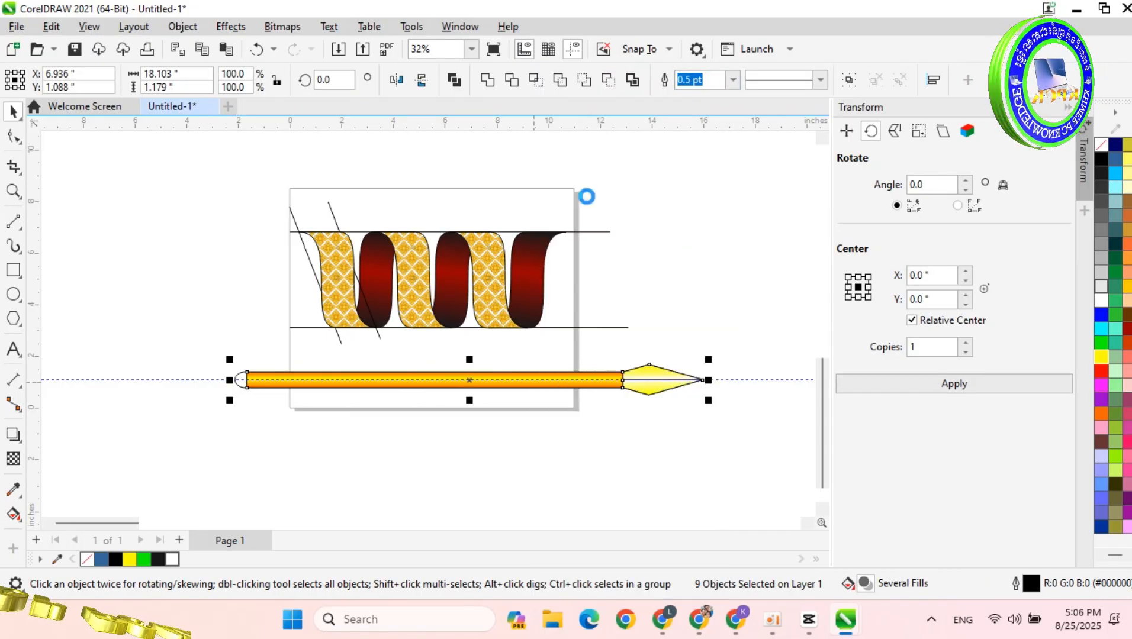
Step: Try removing the outline from the grouped spear, and undo the change
{"action": "left_click", "coordinate": [520, 79]}
{"action": "left_click", "coordinate": [479, 101]}
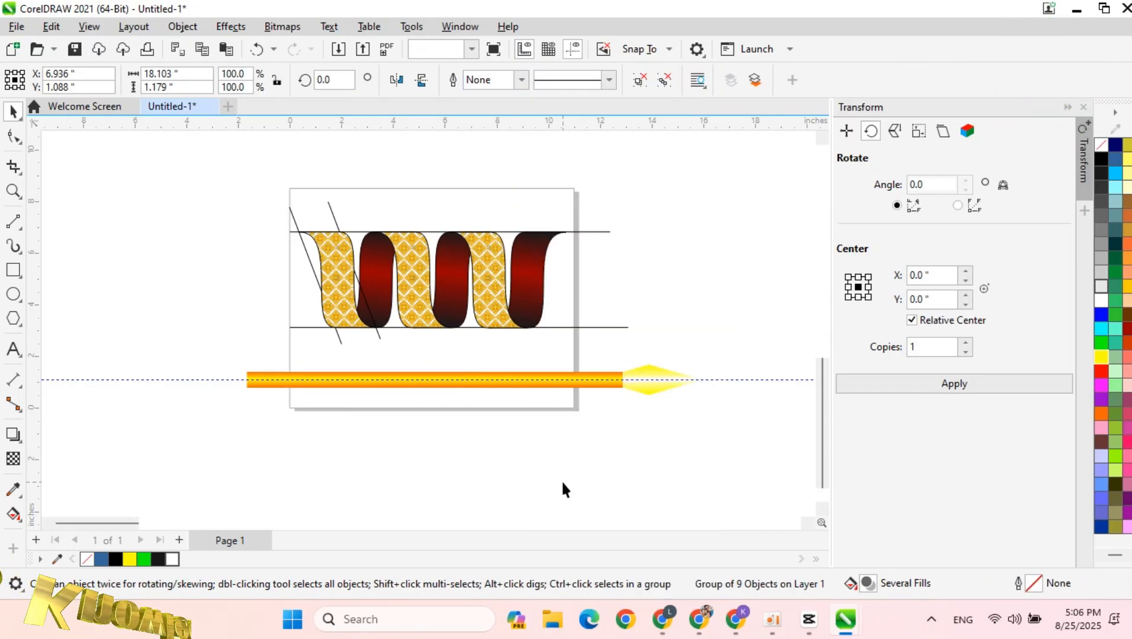
{"action": "left_click", "coordinate": [562, 480]}
{"action": "scroll", "coordinate": [688, 373], "scroll_direction": "up", "scroll_amount": 8}
{"action": "scroll", "coordinate": [688, 373], "scroll_direction": "down", "scroll_amount": 8}
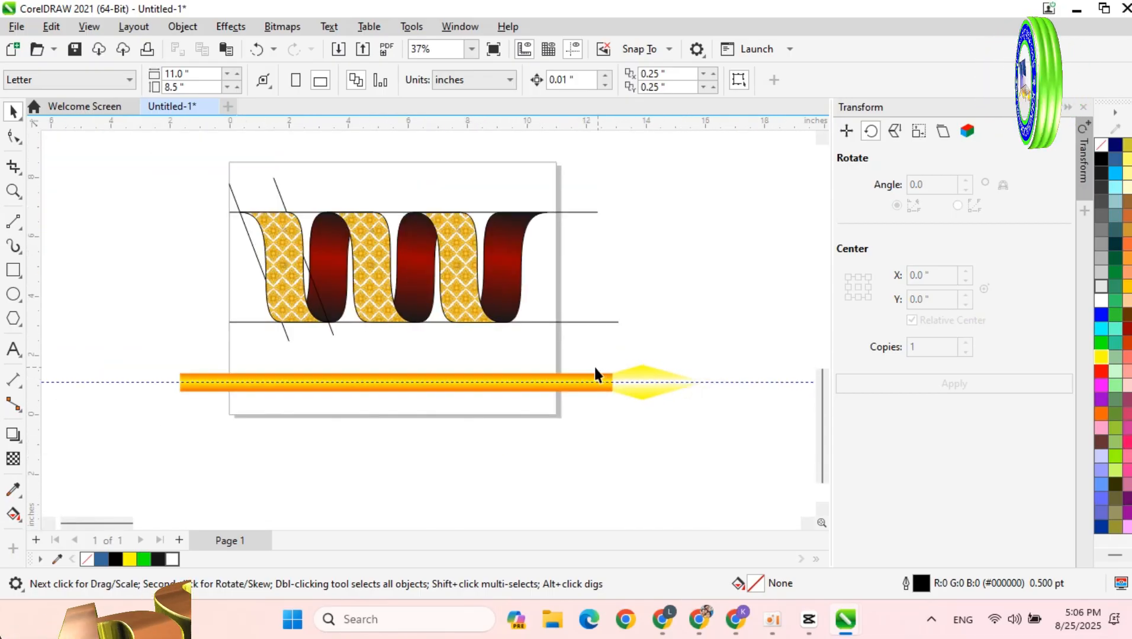
{"action": "scroll", "coordinate": [231, 416], "scroll_direction": "up", "scroll_amount": 6}
{"action": "scroll", "coordinate": [99, 355], "scroll_direction": "down", "scroll_amount": 4}
{"action": "key", "text": "ctrl+z"}
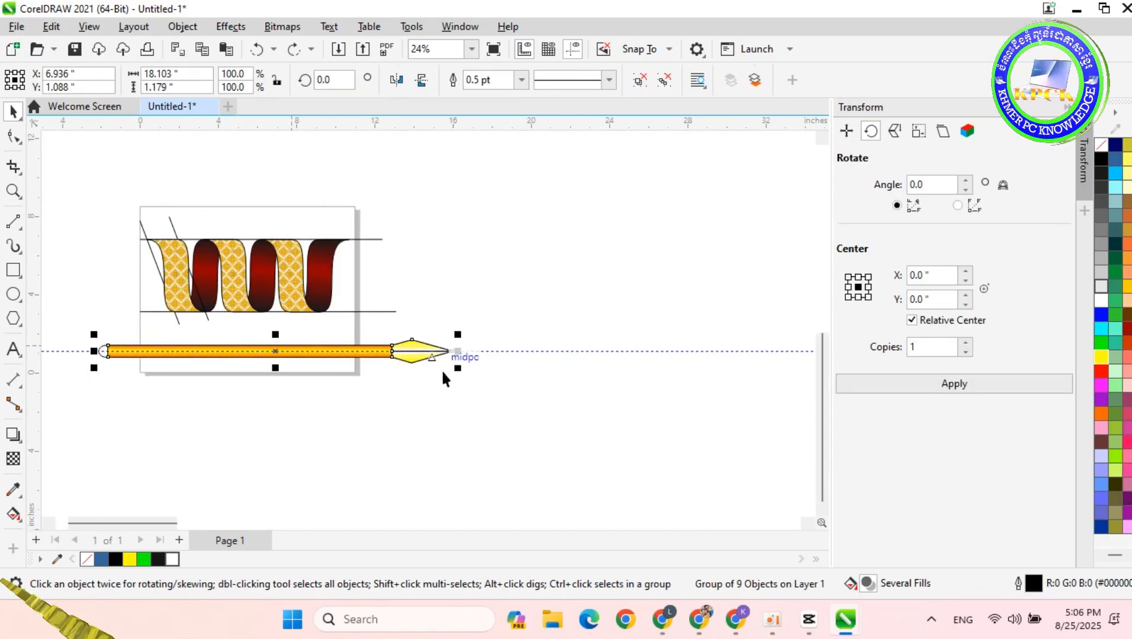
Step: Move the horizontal guideline up to the ribbon coils, and place the grouped spear across the middle of the coils
{"action": "left_click", "coordinate": [333, 442]}
{"action": "left_click_drag", "start_coordinate": [584, 394], "coordinate": [584, 395]}
{"action": "left_click", "coordinate": [163, 368]}
{"action": "left_click_drag", "start_coordinate": [85, 324], "coordinate": [512, 380]}
{"action": "mouse_move", "coordinate": [180, 351]}
{"action": "left_mouse_down"}
{"action": "mouse_move", "coordinate": [189, 269]}
{"action": "mouse_move", "coordinate": [167, 261]}
{"action": "left_mouse_up"}
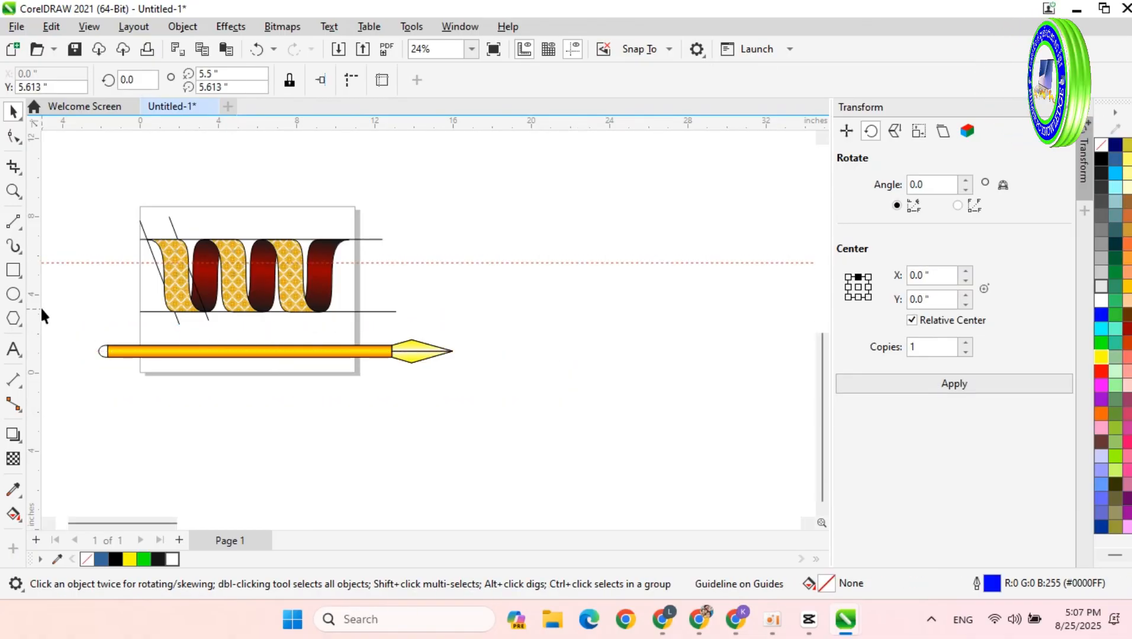
{"action": "left_click_drag", "start_coordinate": [101, 307], "coordinate": [453, 386]}
{"action": "left_click", "coordinate": [439, 374]}
{"action": "left_click_drag", "start_coordinate": [253, 350], "coordinate": [246, 277]}
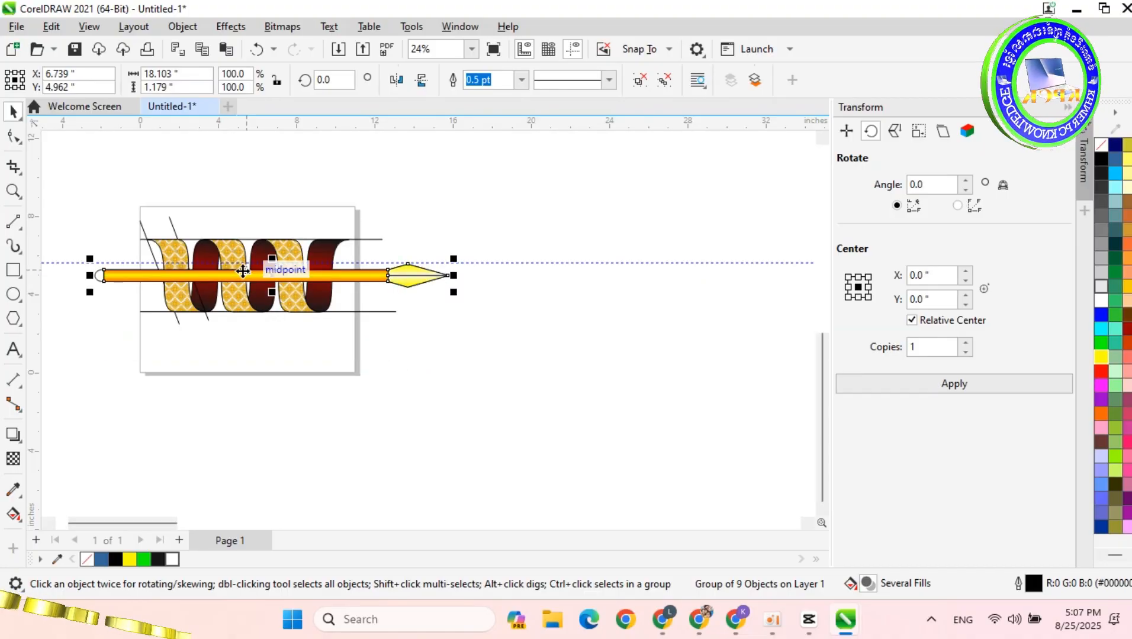
{"action": "scroll", "coordinate": [98, 330], "scroll_direction": "up", "scroll_amount": 3}
Step: Remove the horizontal guideline from the drawing
{"action": "left_click_drag", "start_coordinate": [54, 218], "coordinate": [81, 113]}
{"action": "left_click_drag", "start_coordinate": [71, 217], "coordinate": [93, 115]}
{"action": "key", "text": "Escape"}
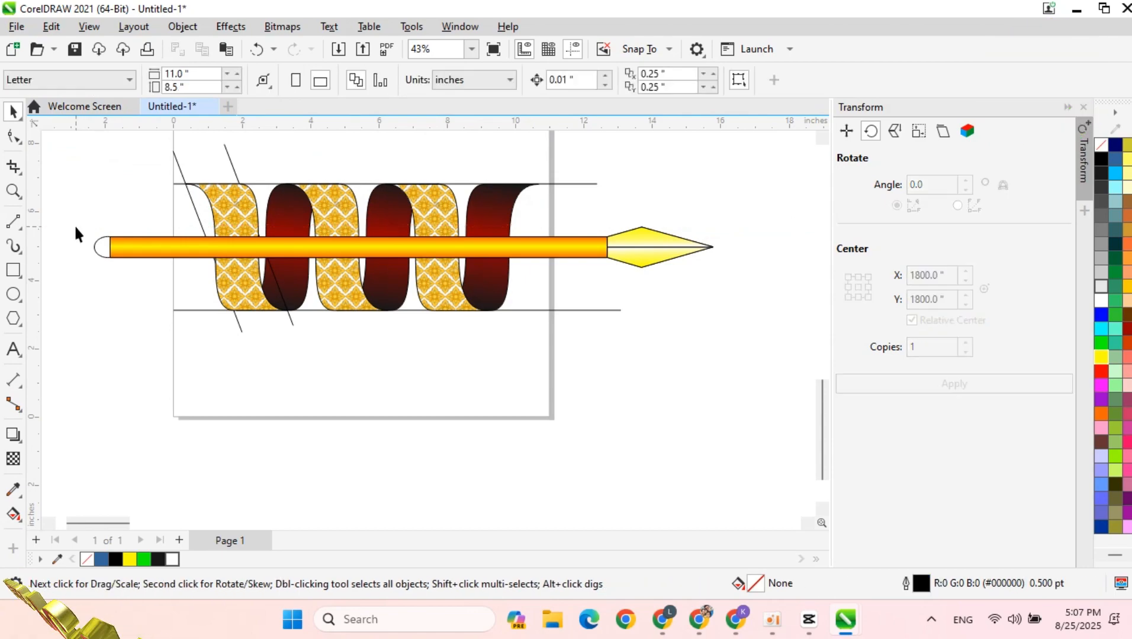
Step: Bring the three gold patterned ribbon shapes to the front of the page, over the spear's shaft
{"action": "left_click", "coordinate": [223, 218]}
{"action": "right_click", "coordinate": [223, 218]}
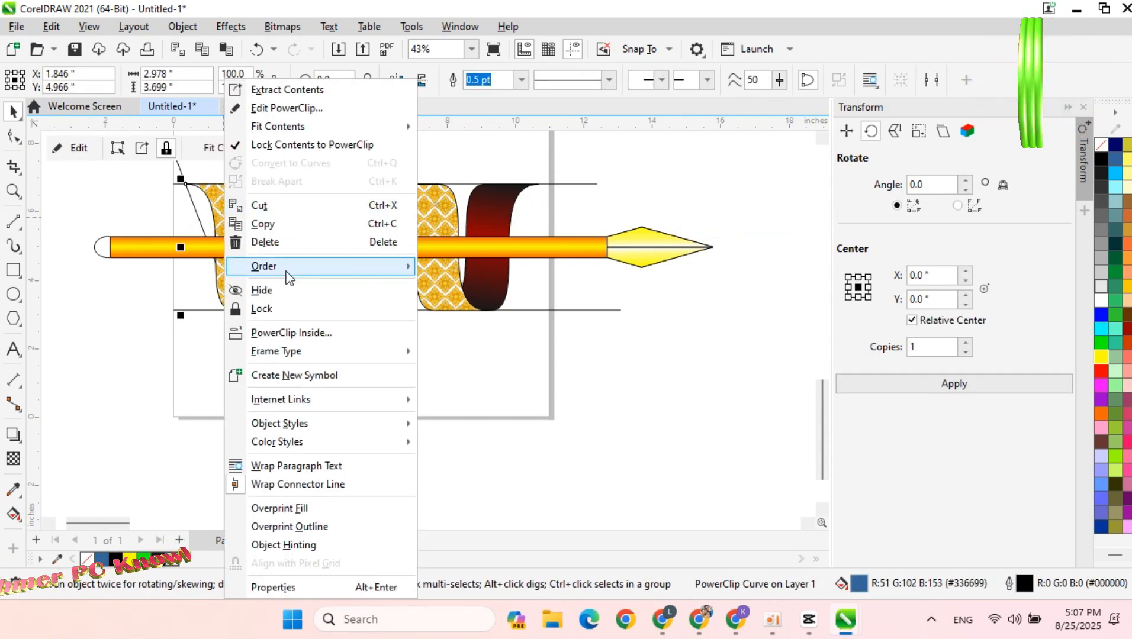
{"action": "mouse_move", "coordinate": [286, 266]}
{"action": "left_click", "coordinate": [496, 270]}
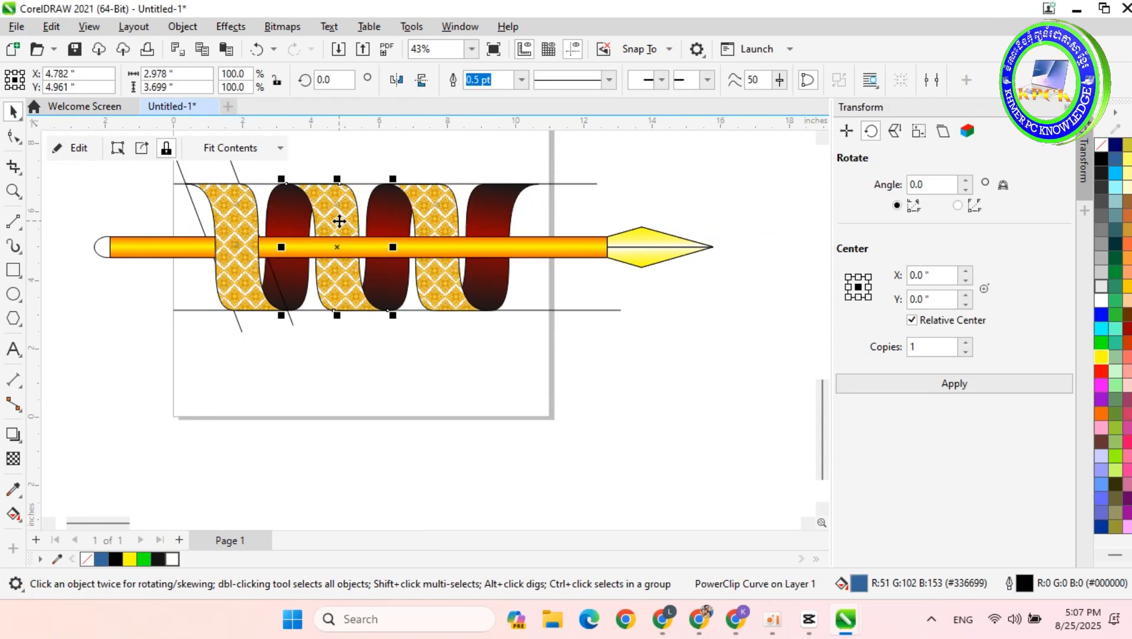
{"action": "left_click", "coordinate": [440, 212], "text": "shift"}
{"action": "right_click", "coordinate": [441, 213]}
{"action": "mouse_move", "coordinate": [526, 308]}
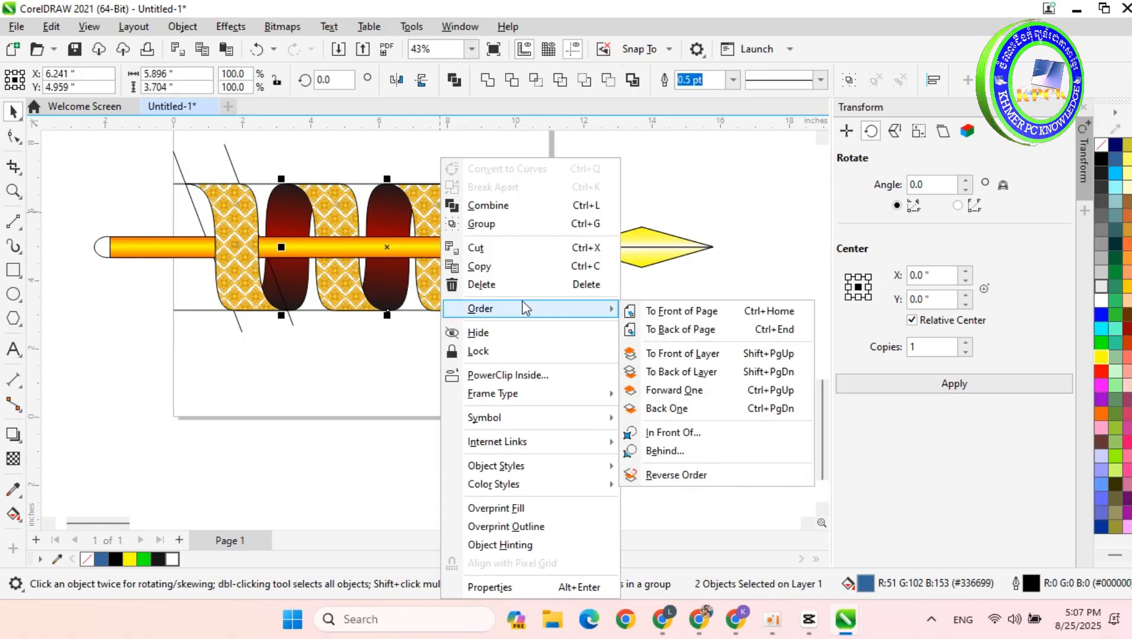
{"action": "left_click", "coordinate": [700, 311]}
{"action": "left_click", "coordinate": [695, 333]}
Step: Place a copy of the last red-black ribbon shape before the first gold shape, near the spear's rounded end
{"action": "scroll", "coordinate": [695, 333], "scroll_direction": "down", "scroll_amount": 3}
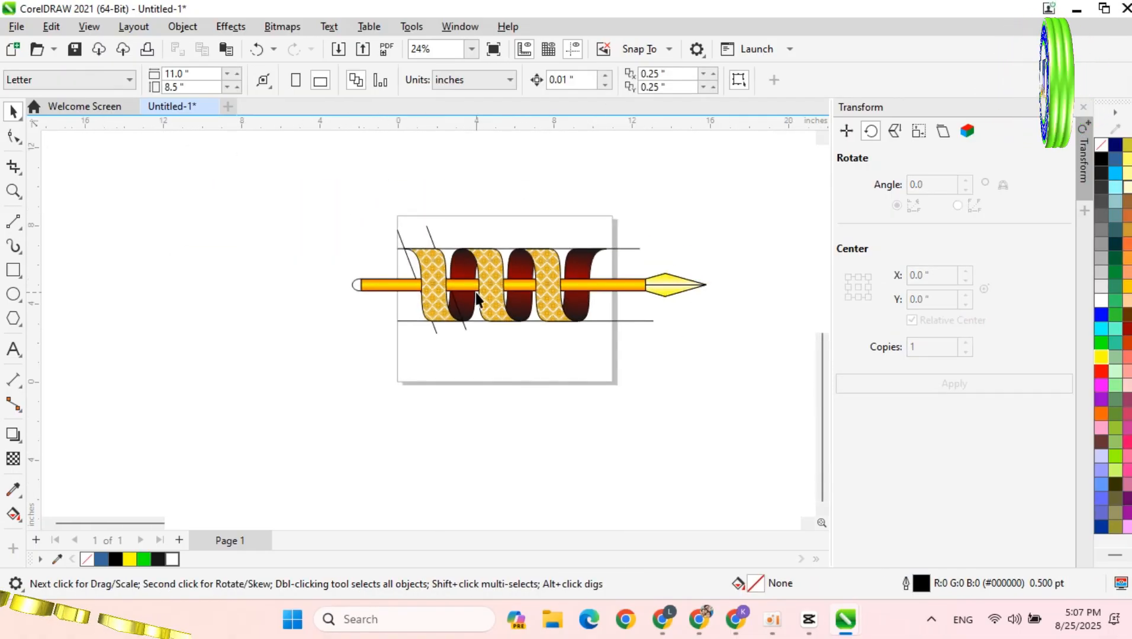
{"action": "scroll", "coordinate": [641, 256], "scroll_direction": "up", "scroll_amount": 3}
{"action": "left_click", "coordinate": [523, 261]}
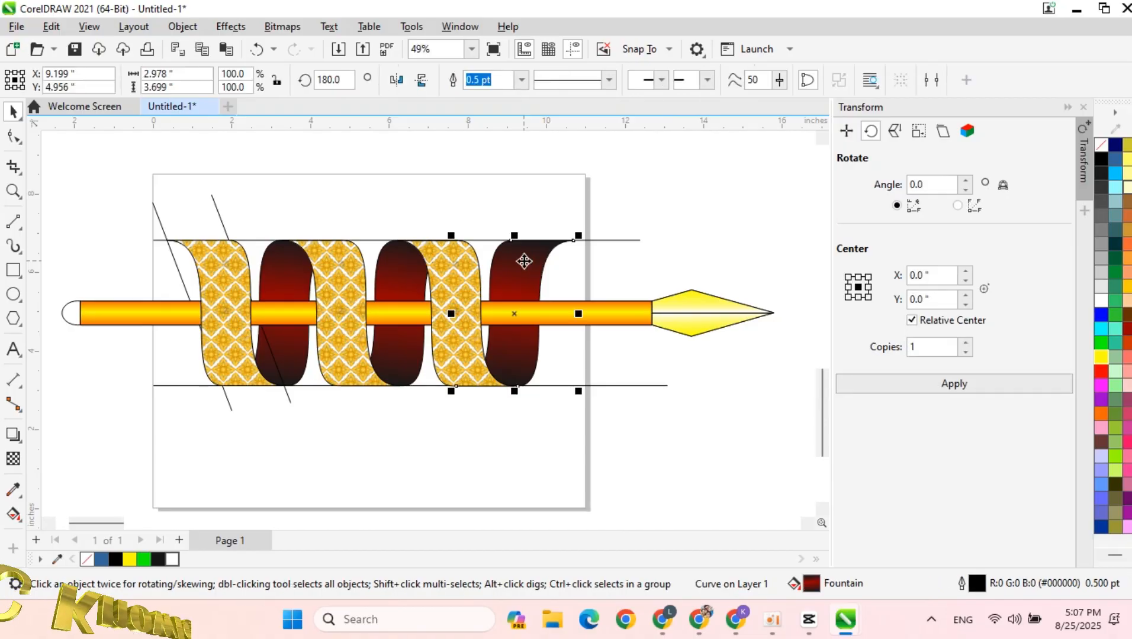
{"action": "left_click_drag", "start_coordinate": [524, 261], "coordinate": [176, 261]}
{"action": "scroll", "coordinate": [111, 311], "scroll_direction": "up", "scroll_amount": 2}
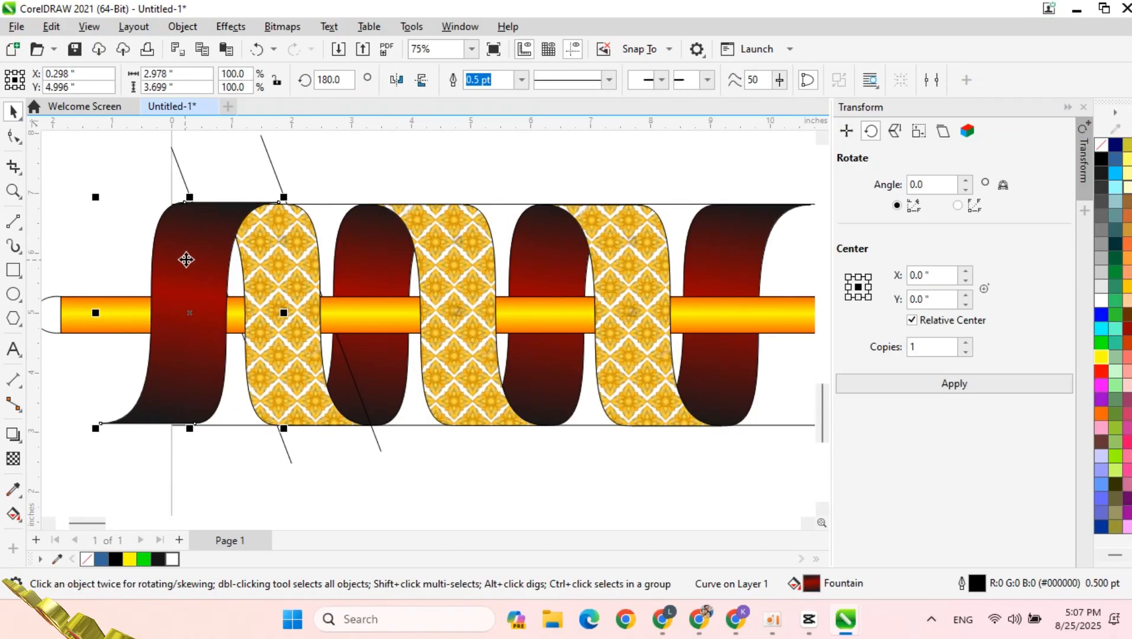
Step: Send the copied red-black shape to the back of the page, and align it with the first gold shape's upper edge
{"action": "right_click", "coordinate": [185, 255]}
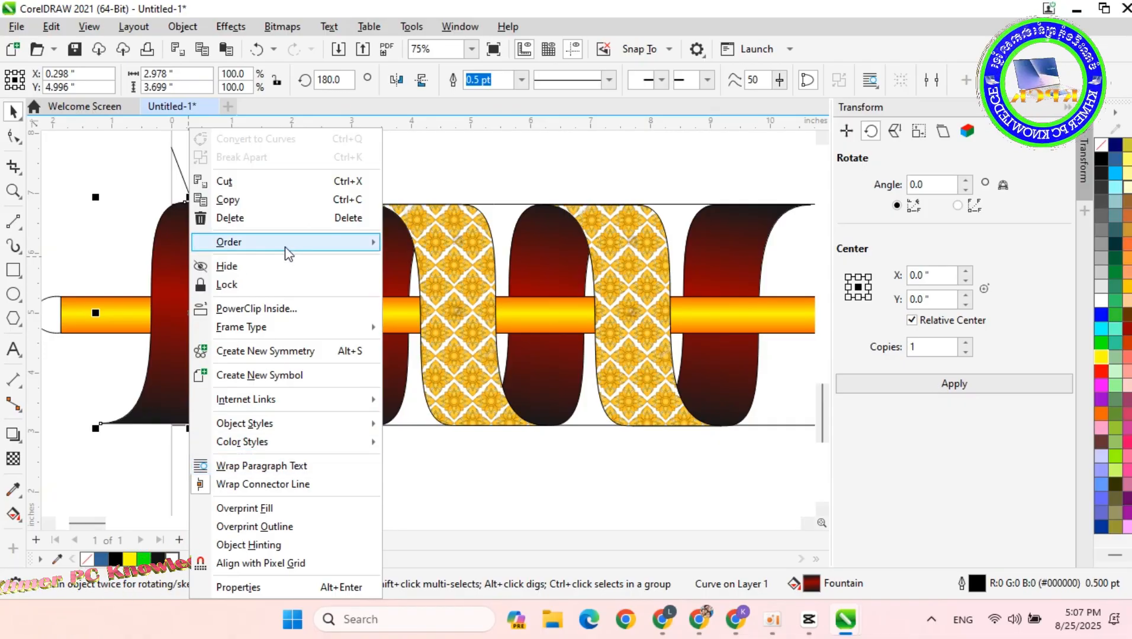
{"action": "mouse_move", "coordinate": [286, 243]}
{"action": "left_click", "coordinate": [391, 260]}
{"action": "scroll", "coordinate": [179, 219], "scroll_direction": "up", "scroll_amount": 2}
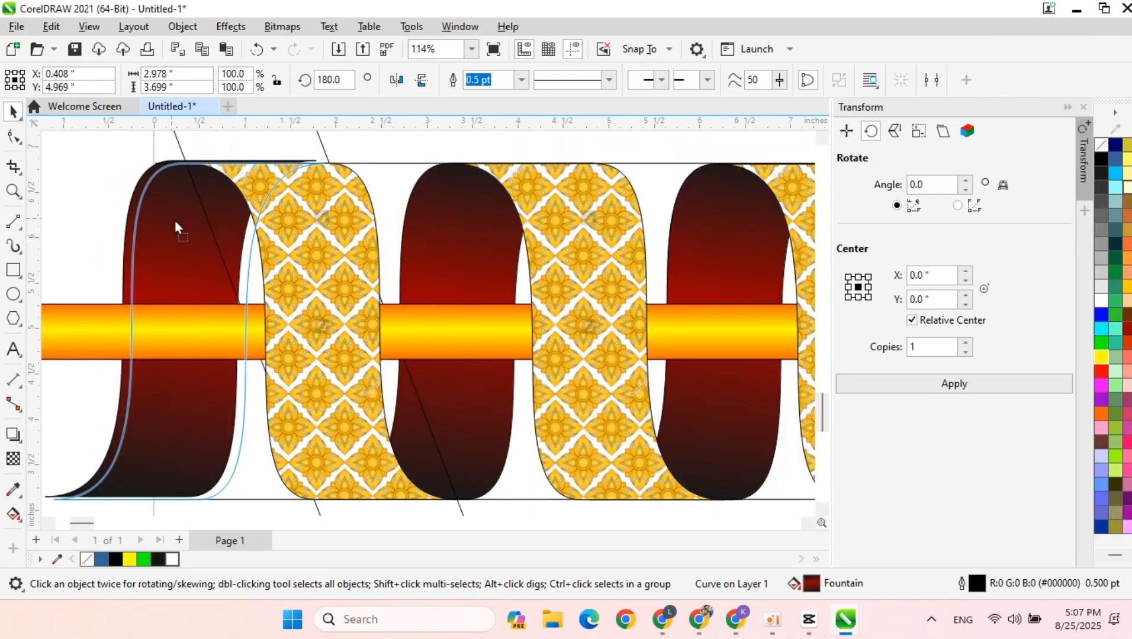
{"action": "left_click_drag", "start_coordinate": [174, 220], "coordinate": [184, 220]}
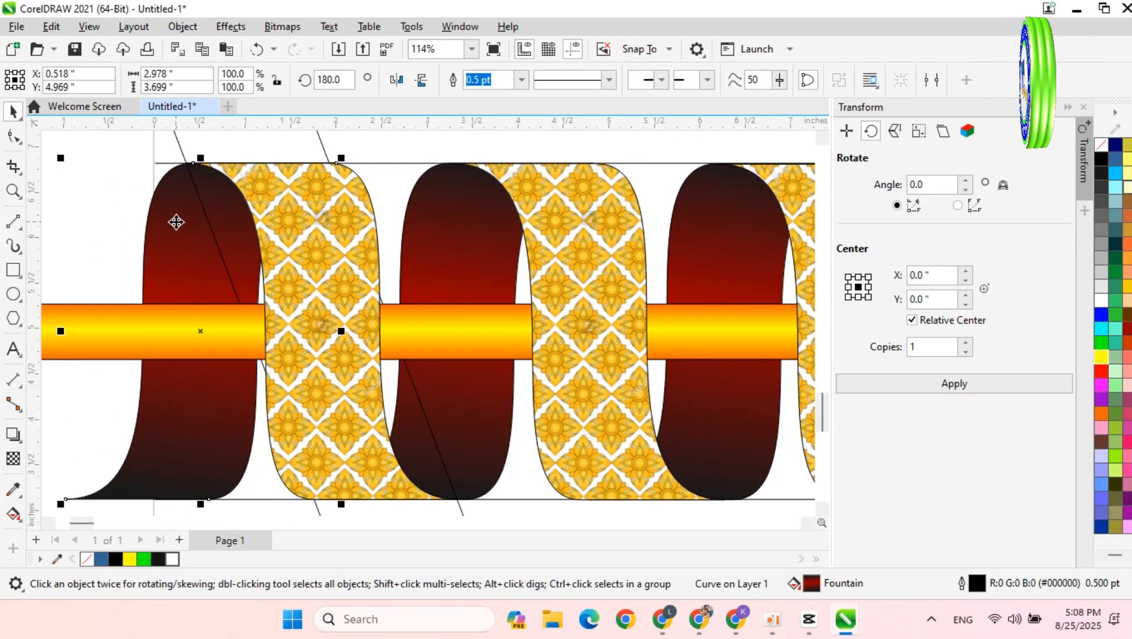
Step: Stretch the lower end of the copied red-black shape down and outward into a slanted tail, about 5.6 by 6.7 inches overall
{"action": "scroll", "coordinate": [178, 296], "scroll_direction": "down", "scroll_amount": 3}
{"action": "left_click", "coordinate": [200, 298]}
{"action": "left_click", "coordinate": [200, 297]}
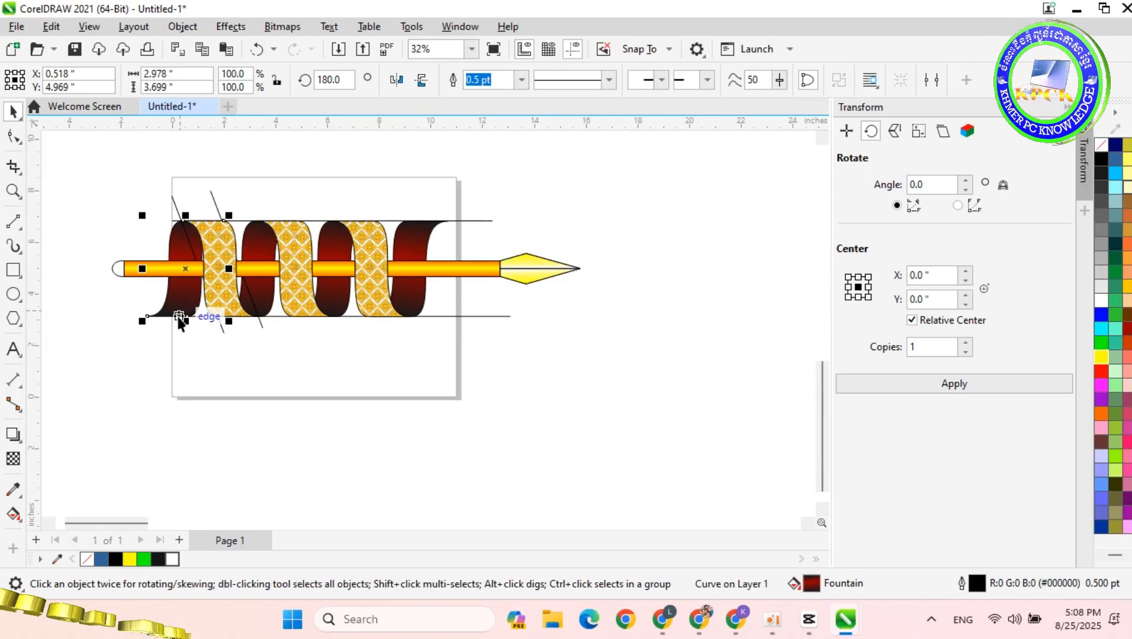
{"action": "left_click_drag", "start_coordinate": [186, 323], "coordinate": [115, 402]}
{"action": "left_click", "coordinate": [190, 349]}
{"action": "scroll", "coordinate": [207, 343], "scroll_direction": "up", "scroll_amount": 2}
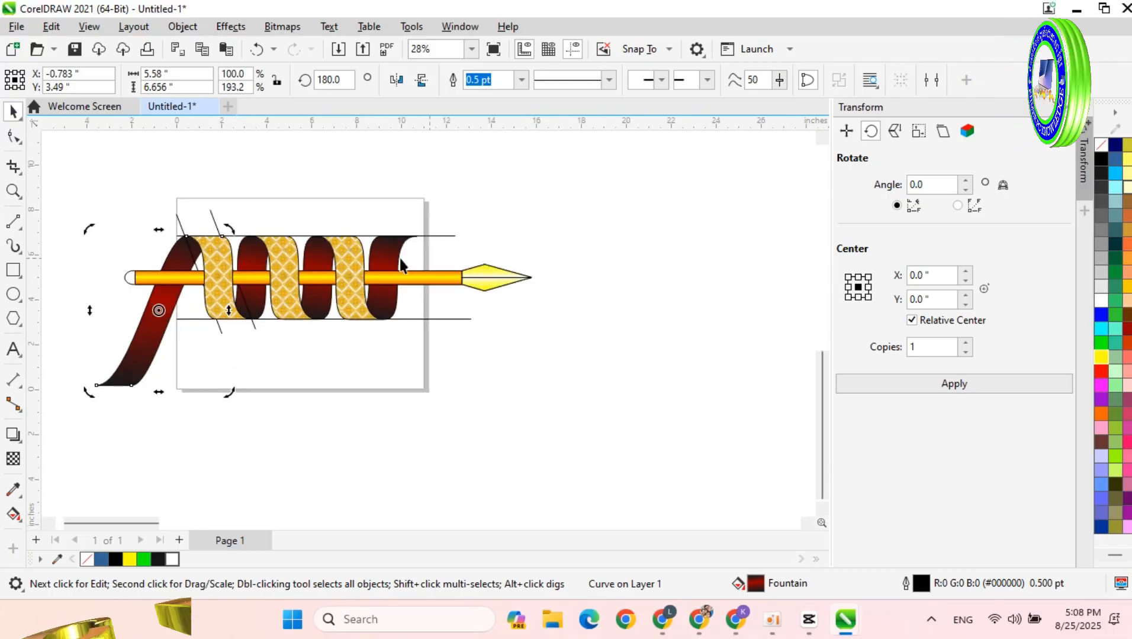
Step: Stretch the upper end of the last red-black ribbon shape up and outward into a slanted tail reaching above the page
{"action": "left_click", "coordinate": [389, 253]}
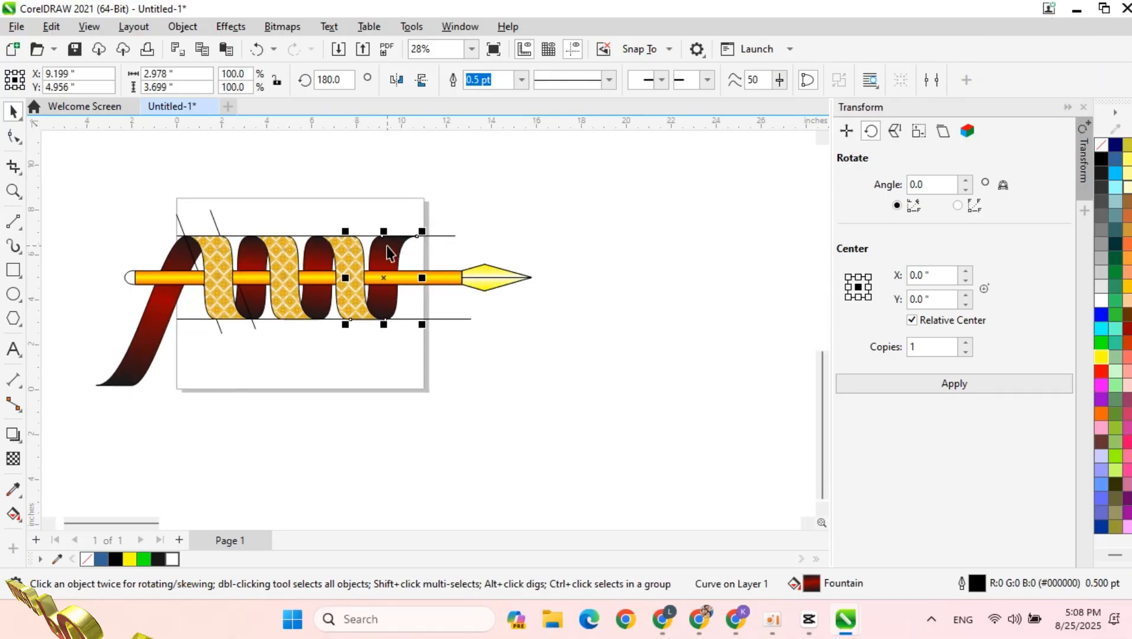
{"action": "left_click_drag", "start_coordinate": [384, 231], "coordinate": [439, 141]}
{"action": "left_click", "coordinate": [388, 163]}
{"action": "left_click", "coordinate": [573, 207]}
{"action": "scroll", "coordinate": [573, 207], "scroll_direction": "down", "scroll_amount": 2}
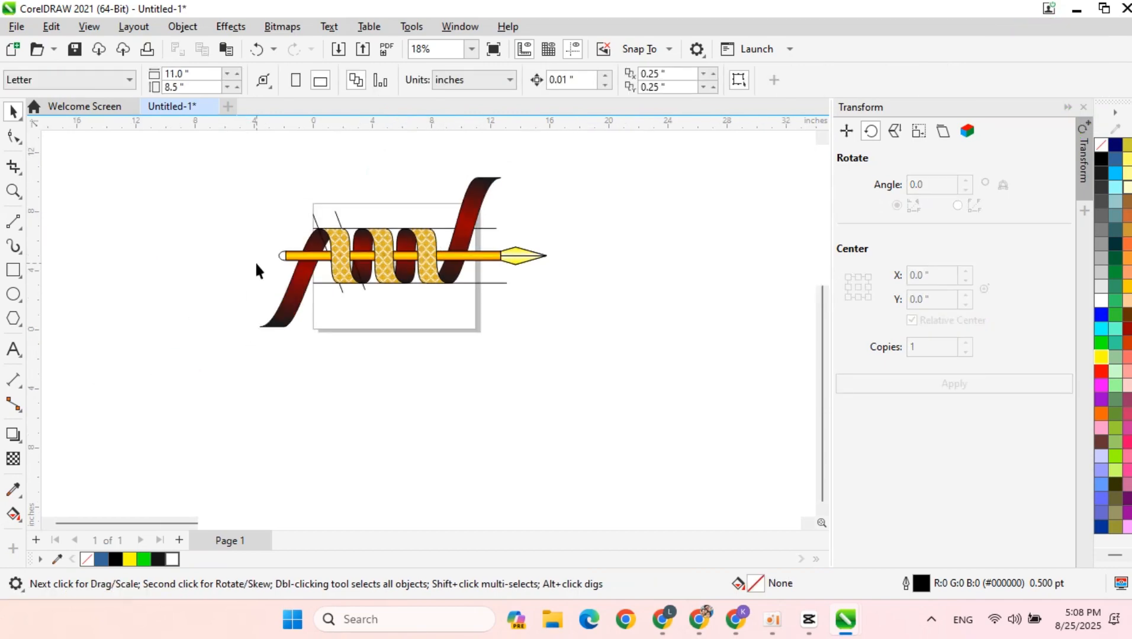
{"action": "scroll", "coordinate": [299, 219], "scroll_direction": "up", "scroll_amount": 2}
{"action": "scroll", "coordinate": [395, 194], "scroll_direction": "down", "scroll_amount": 2}
{"action": "scroll", "coordinate": [450, 251], "scroll_direction": "up", "scroll_amount": 1}
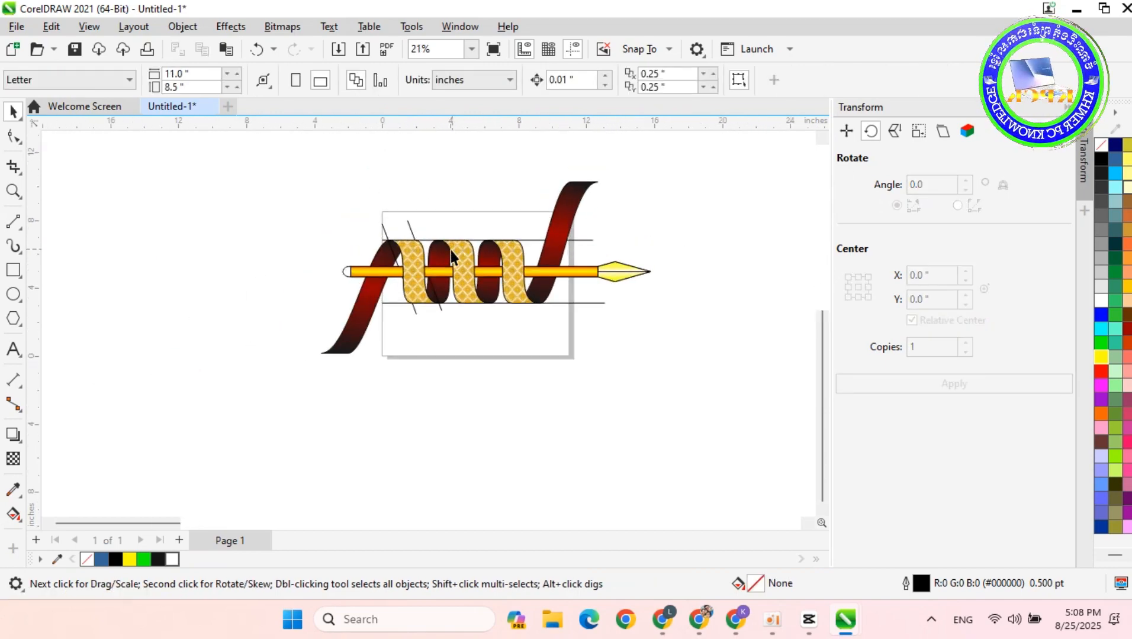
Step: Delete the two horizontal and two slanted construction lines around the wrapped ribbon
{"action": "scroll", "coordinate": [450, 251], "scroll_direction": "up", "scroll_amount": 2}
{"action": "left_click", "coordinate": [638, 224]}
{"action": "left_click", "coordinate": [363, 190]}
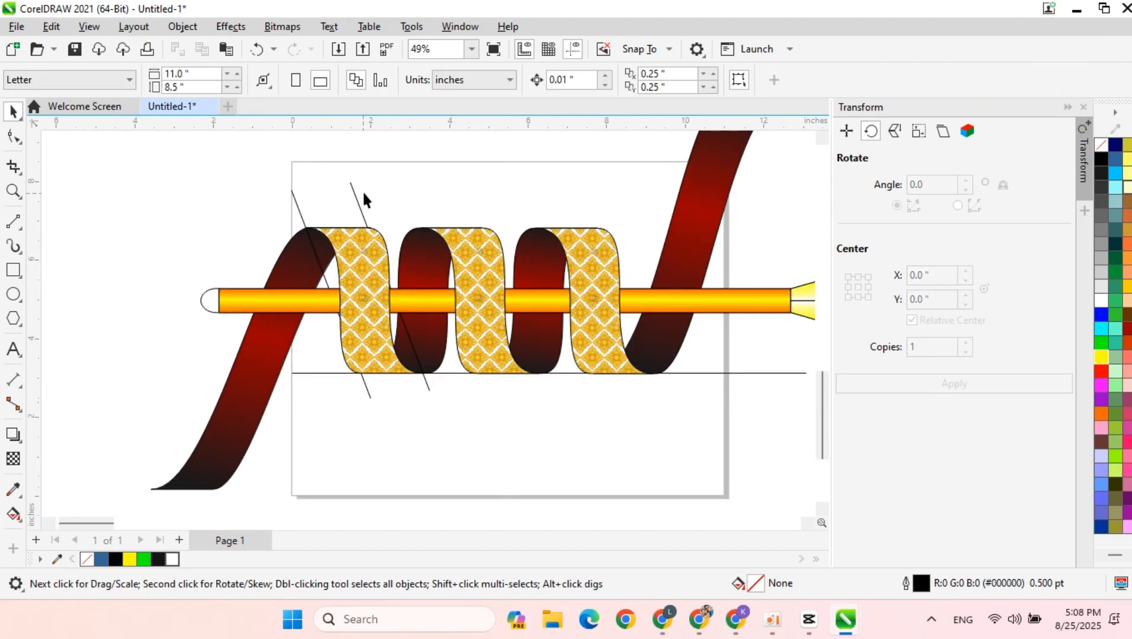
{"action": "left_click", "coordinate": [355, 198]}
{"action": "key", "text": "Delete"}
{"action": "left_click", "coordinate": [299, 208]}
{"action": "key", "text": "Delete"}
{"action": "scroll", "coordinate": [700, 351], "scroll_direction": "down", "scroll_amount": 1}
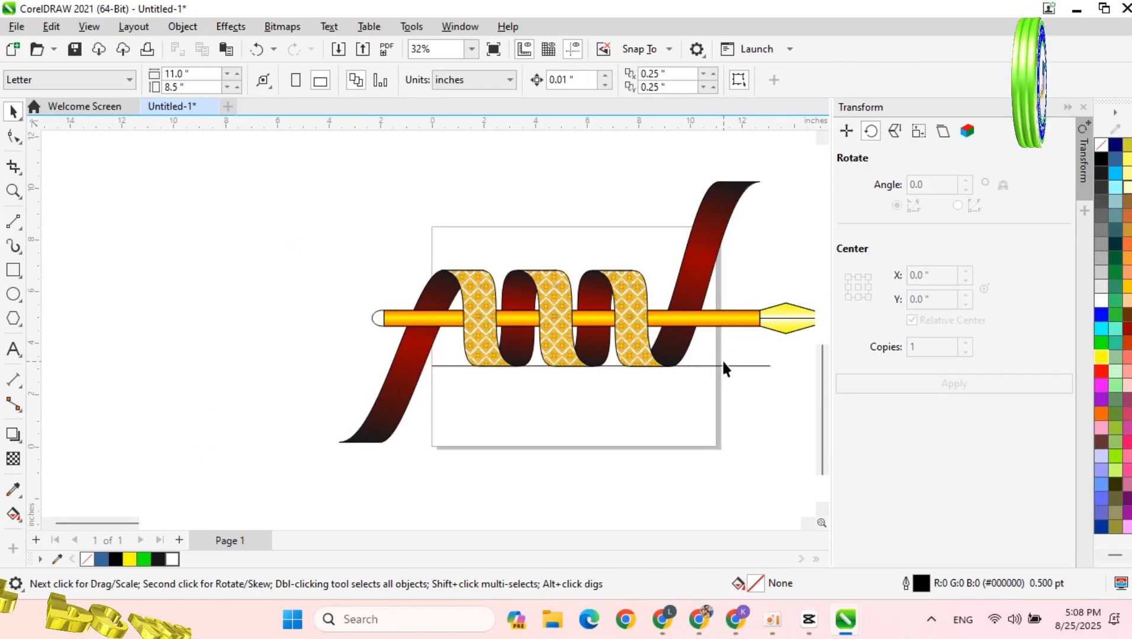
{"action": "scroll", "coordinate": [700, 374], "scroll_direction": "down", "scroll_amount": 1}
Step: Preview the whole ribbon-and-spear design in full screen
{"action": "scroll", "coordinate": [506, 455], "scroll_direction": "up", "scroll_amount": 2}
{"action": "scroll", "coordinate": [506, 455], "scroll_direction": "down", "scroll_amount": 1}
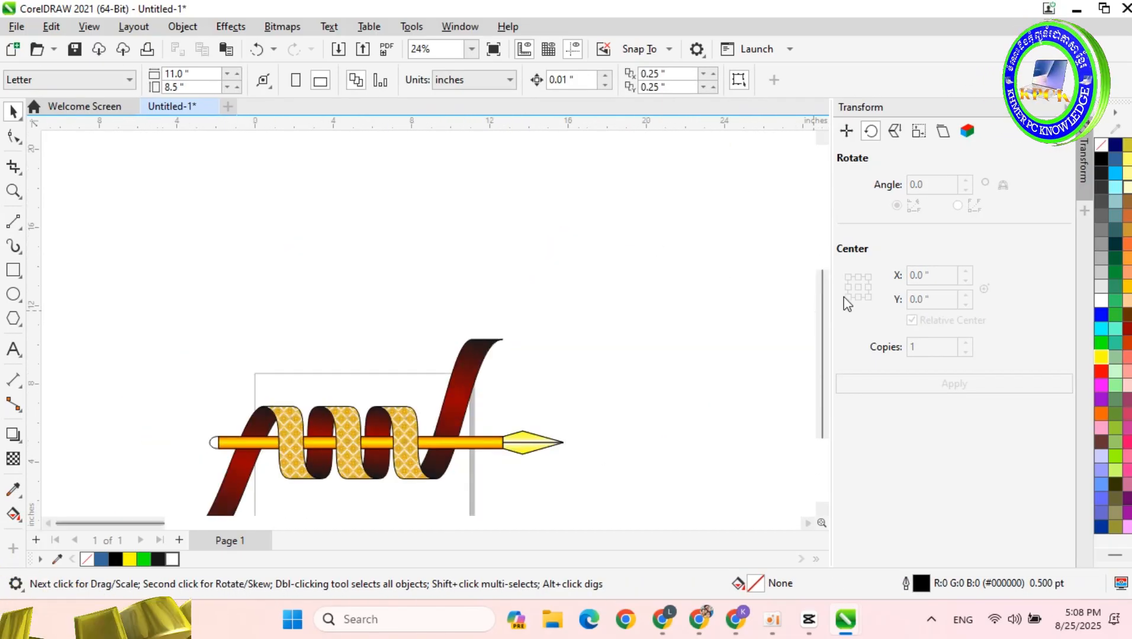
{"action": "scroll", "coordinate": [119, 330], "scroll_direction": "up", "scroll_amount": 2}
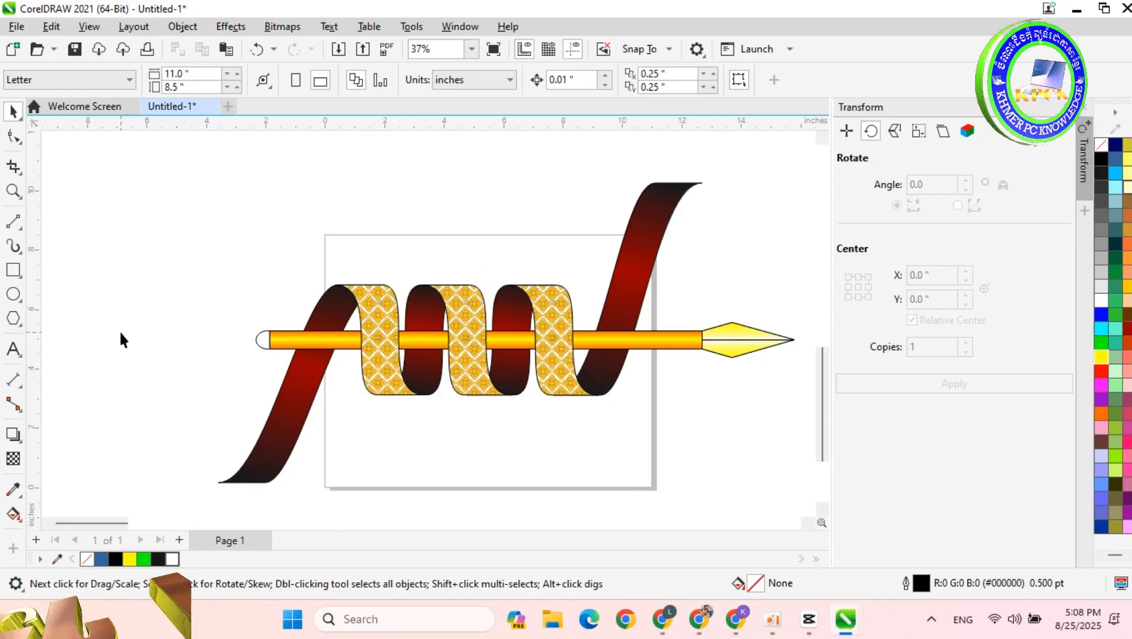
{"action": "key", "text": "F9"}
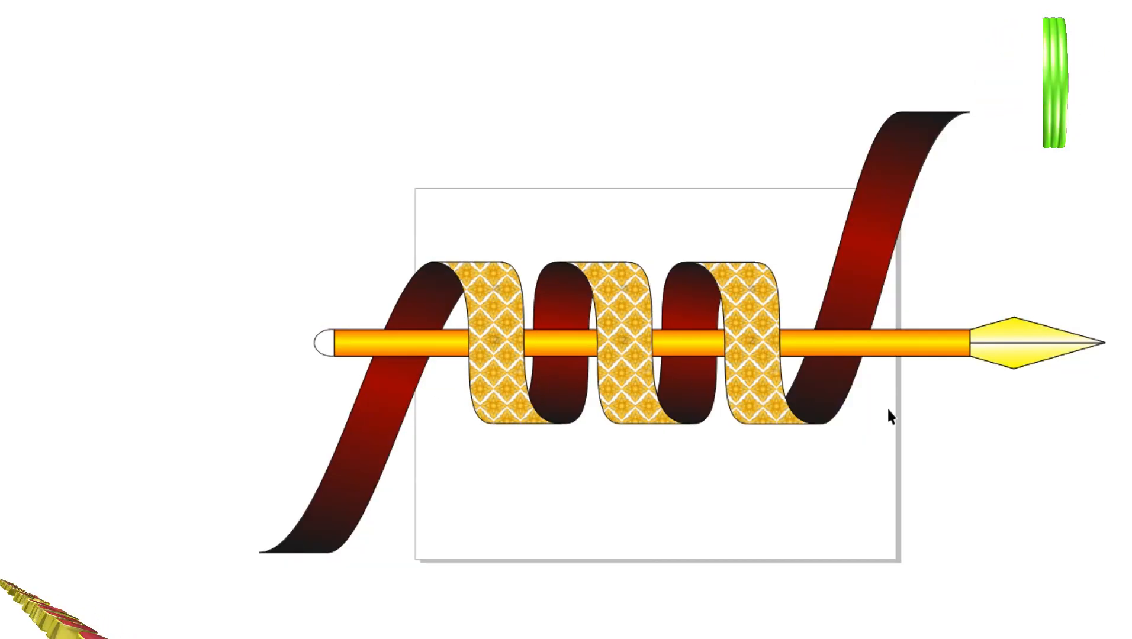